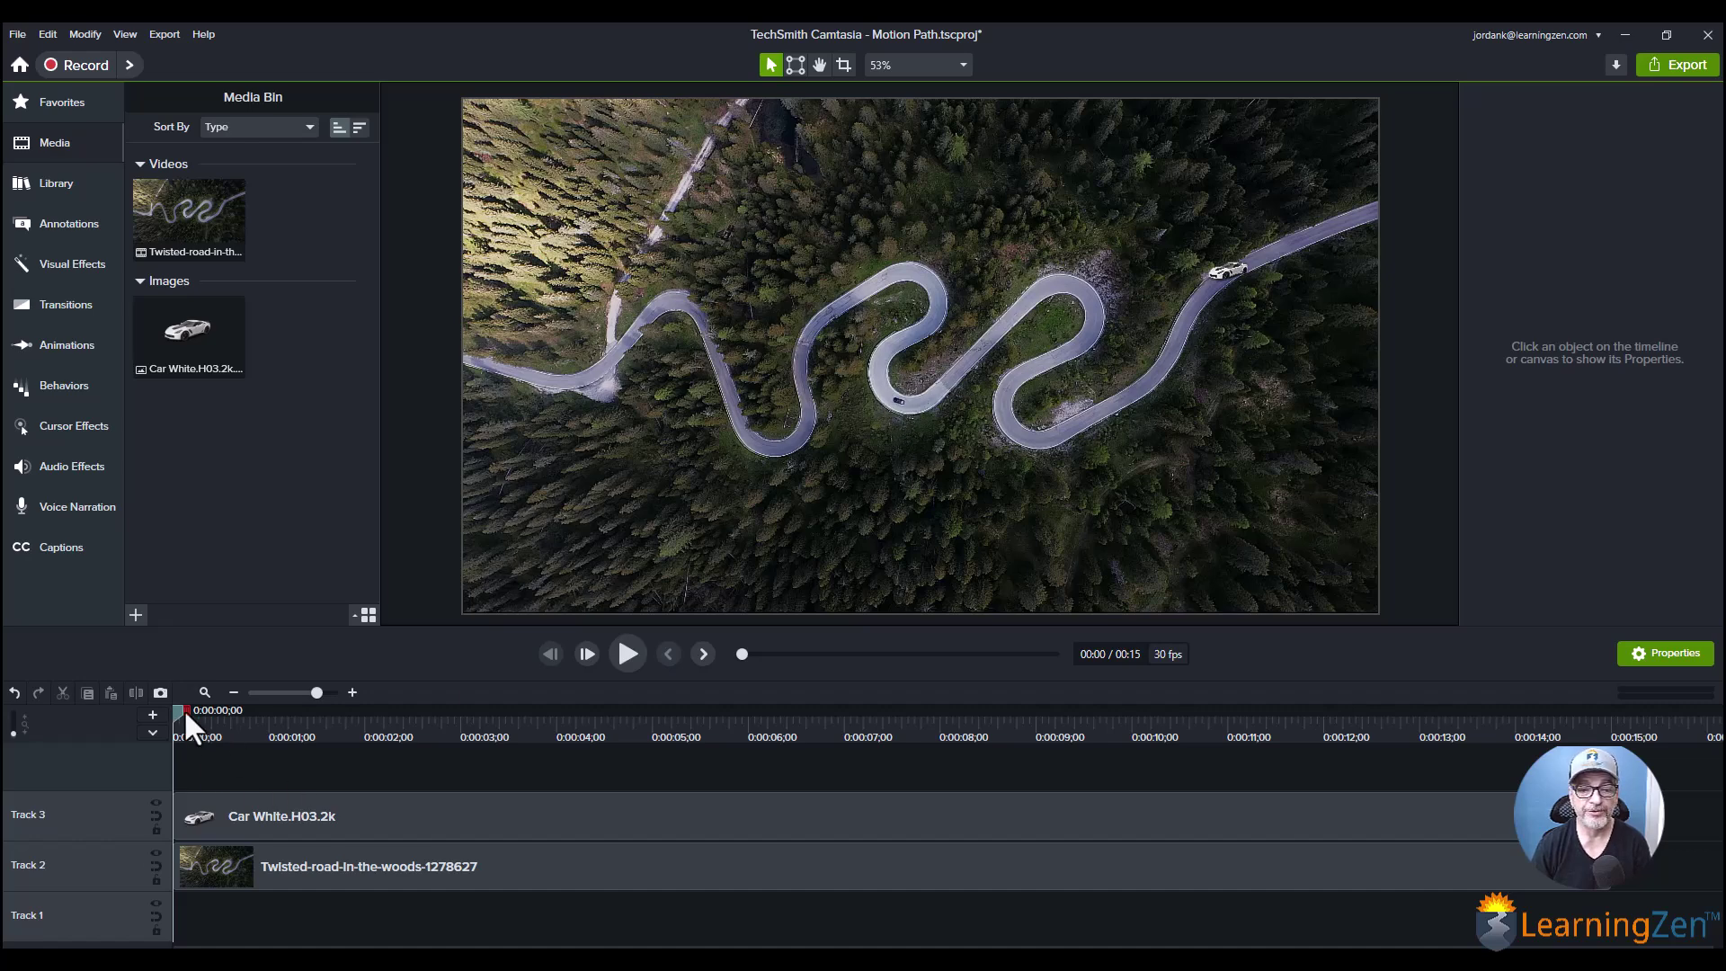
# - Apply the Motion Path visual effect to the Car White clip on Track 3
pyautogui.moveTo(181, 710); pyautogui.dragTo(179, 799)
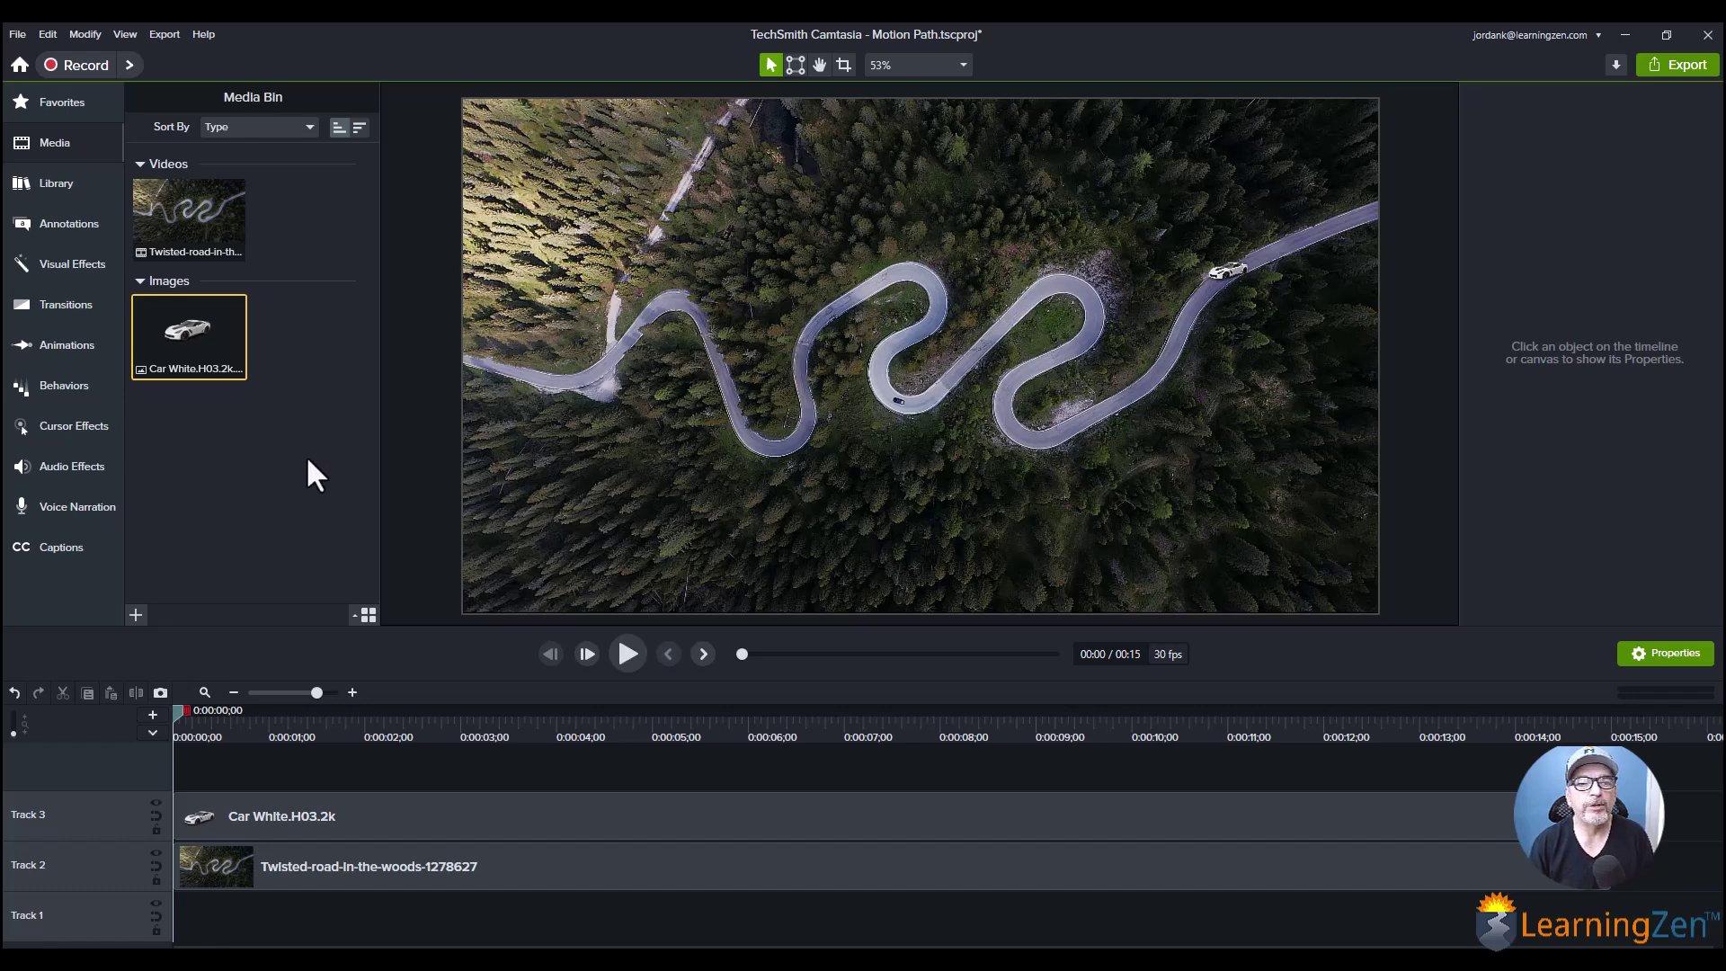
pyautogui.click(70, 260)
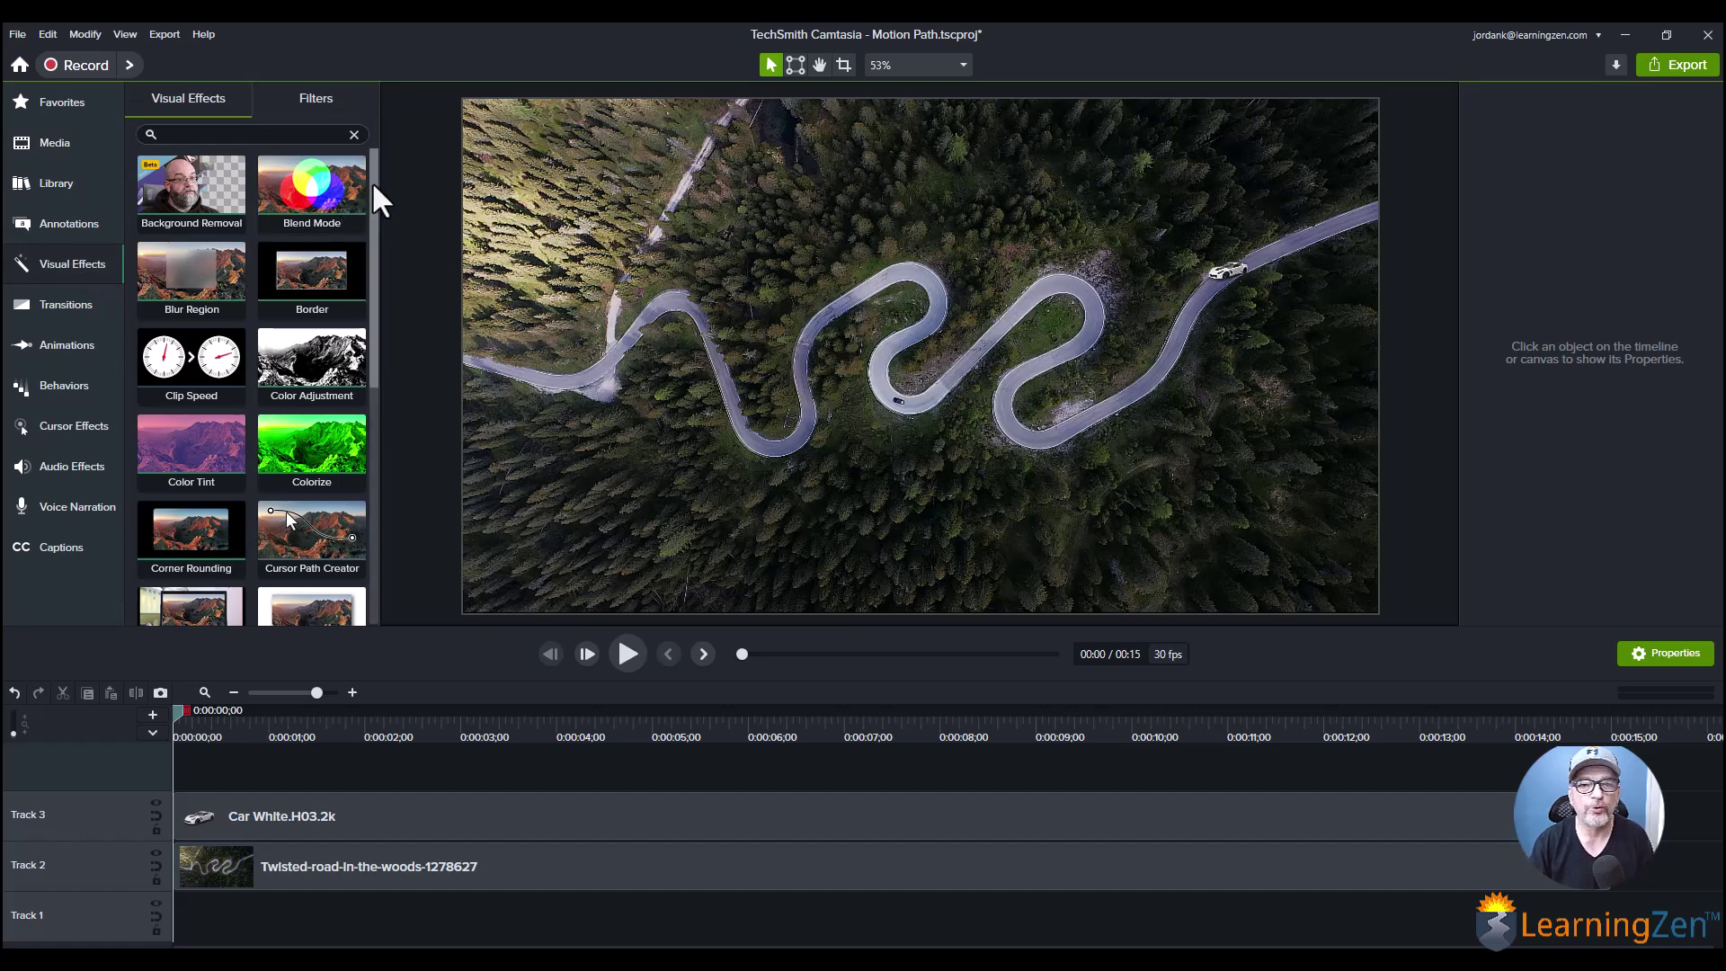
pyautogui.moveTo(372, 181); pyautogui.dragTo(376, 441)
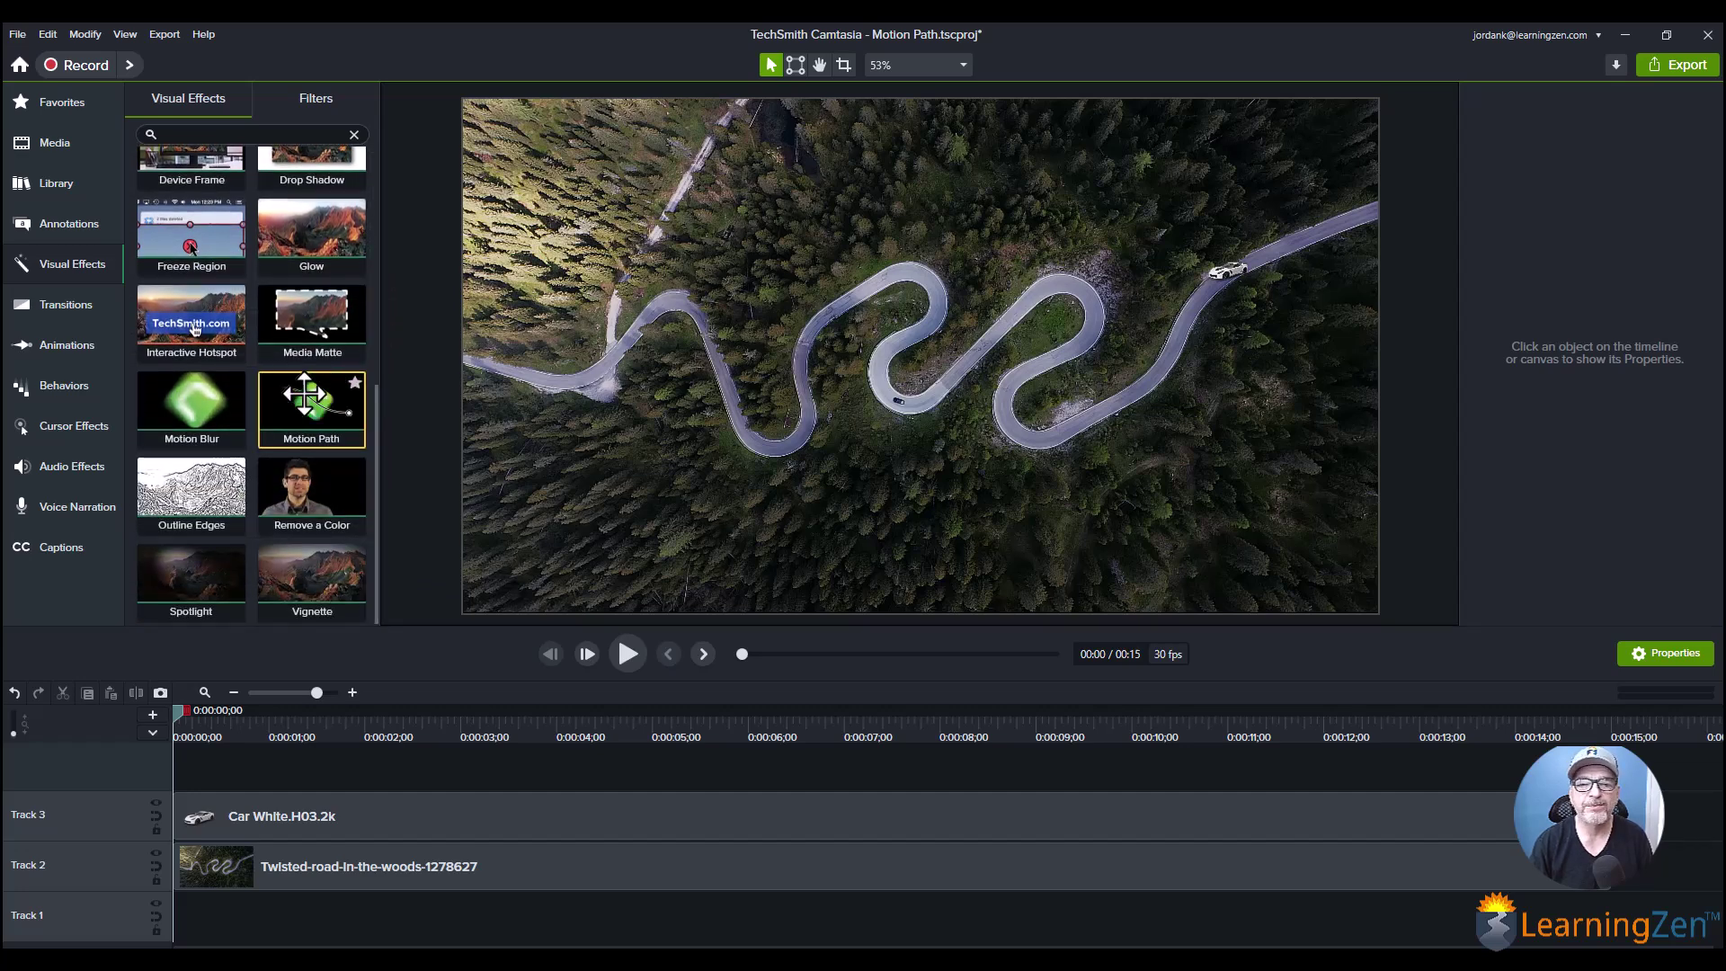
pyautogui.moveTo(306, 393); pyautogui.dragTo(299, 806)
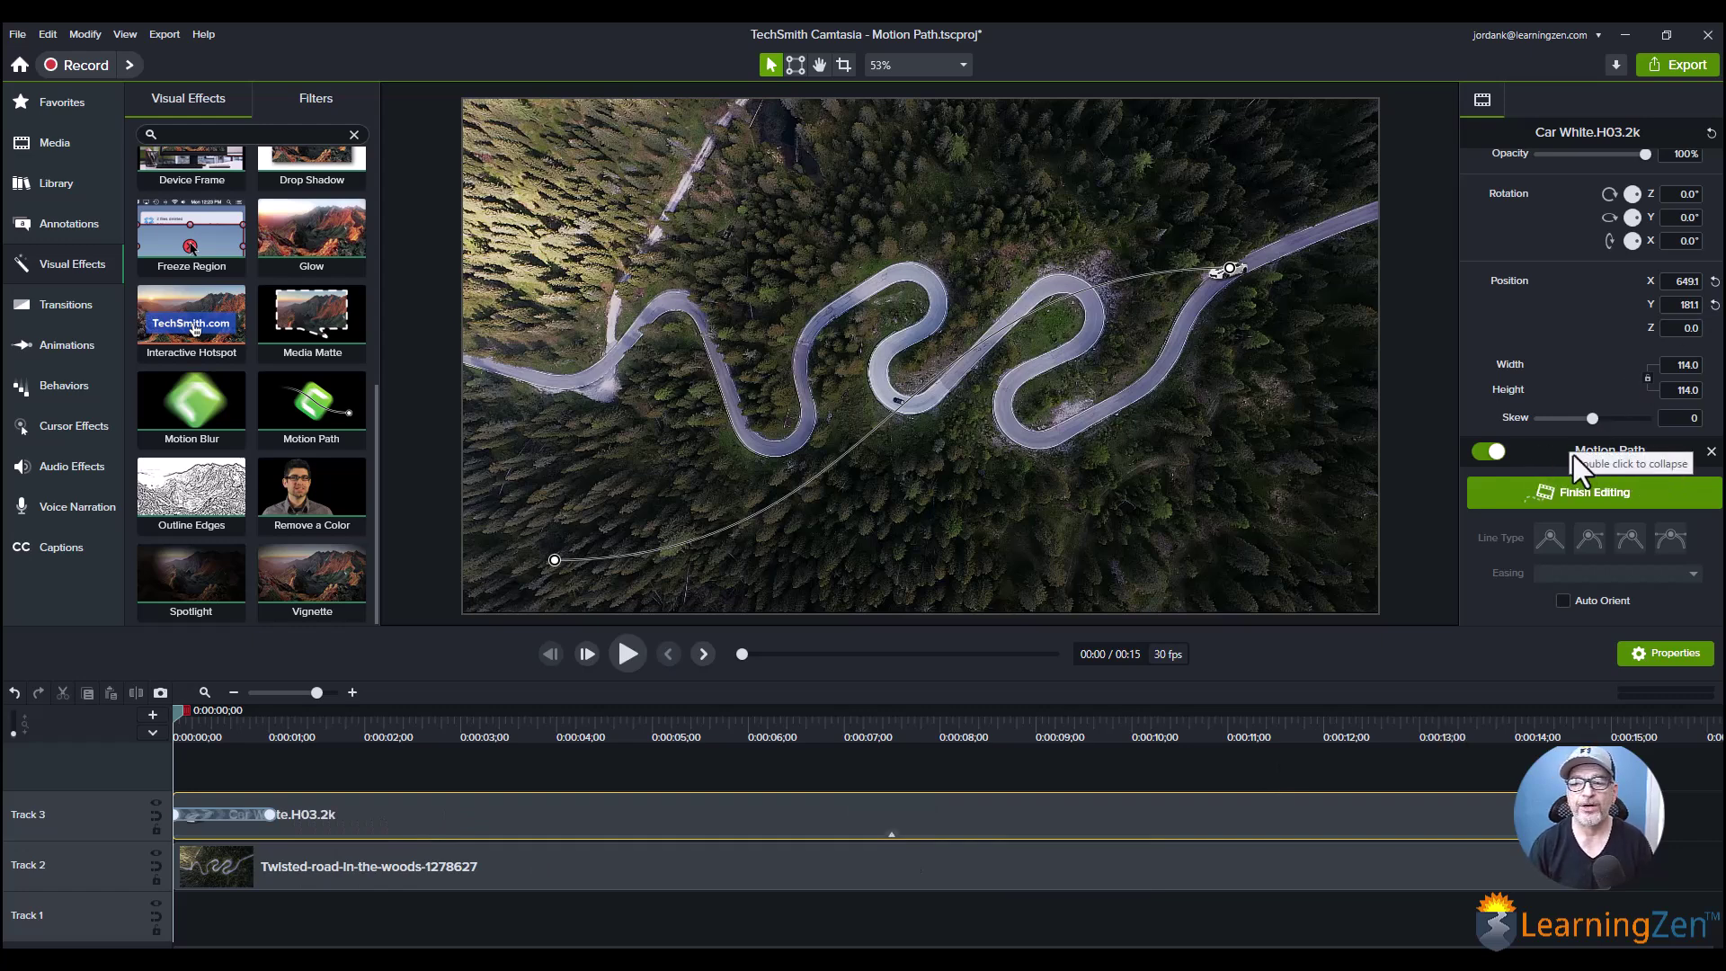
# - Stretch the car's Motion Path animation to about 5.5 seconds and preview the slower movement
pyautogui.click(225, 811)
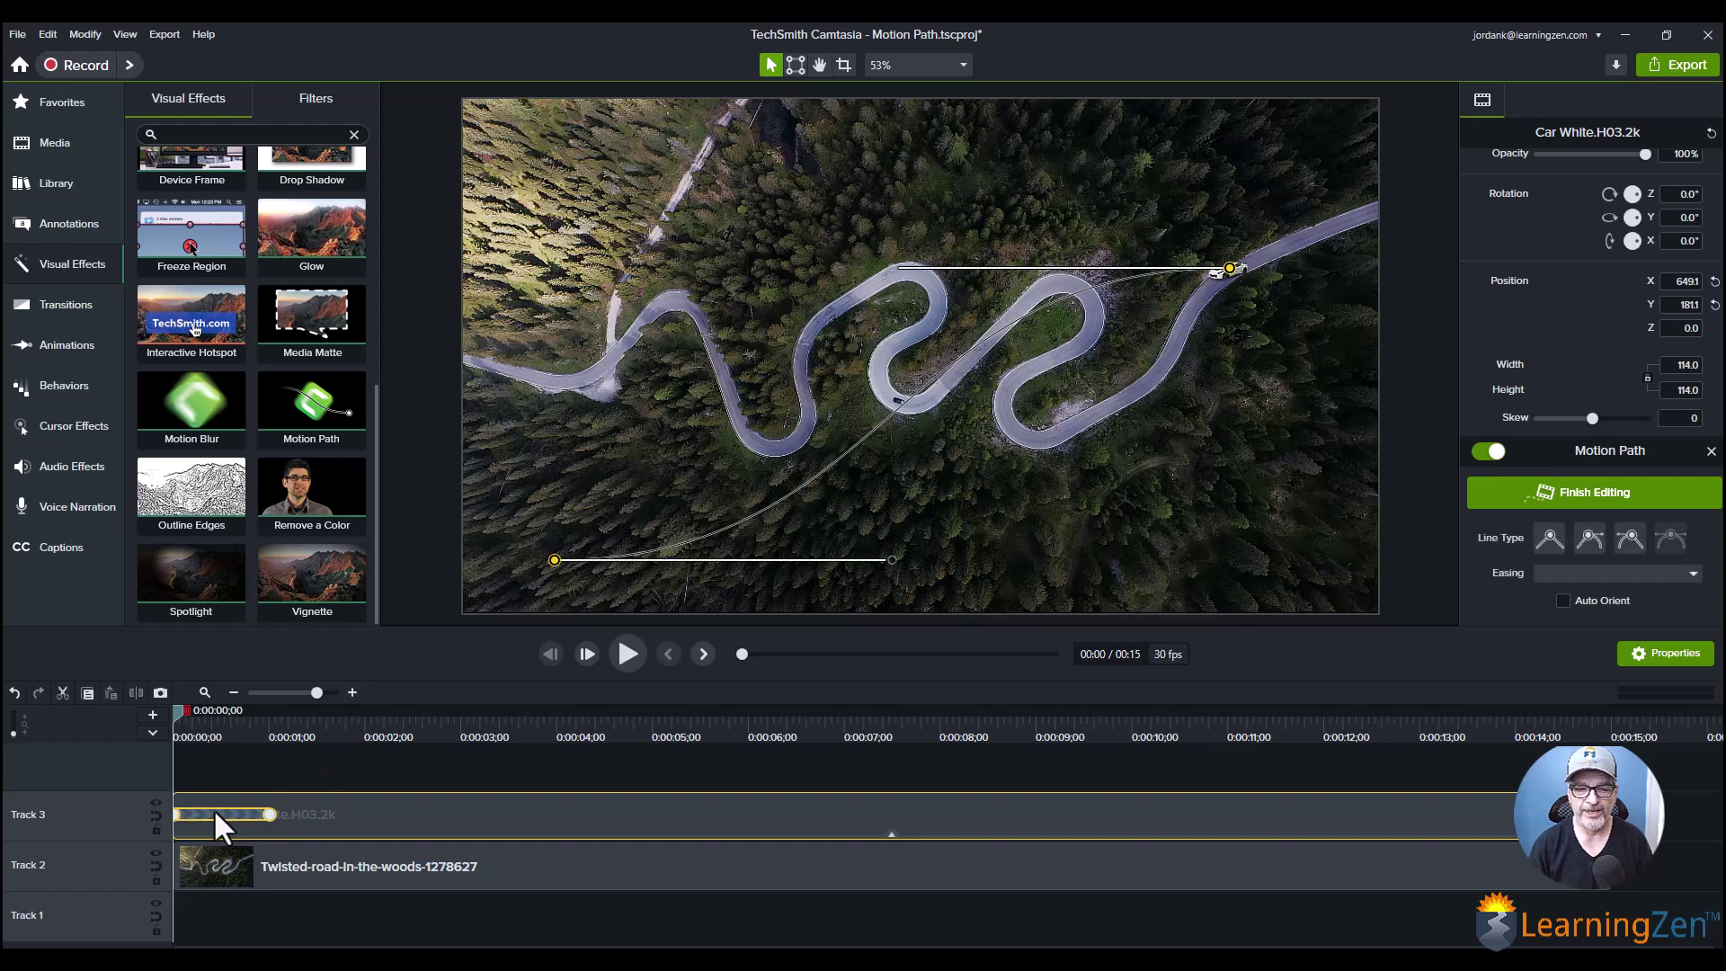
pyautogui.moveTo(175, 710)
pyautogui.mouseDown()
pyautogui.moveTo(273, 727)
pyautogui.moveTo(175, 727)
pyautogui.mouseUp()
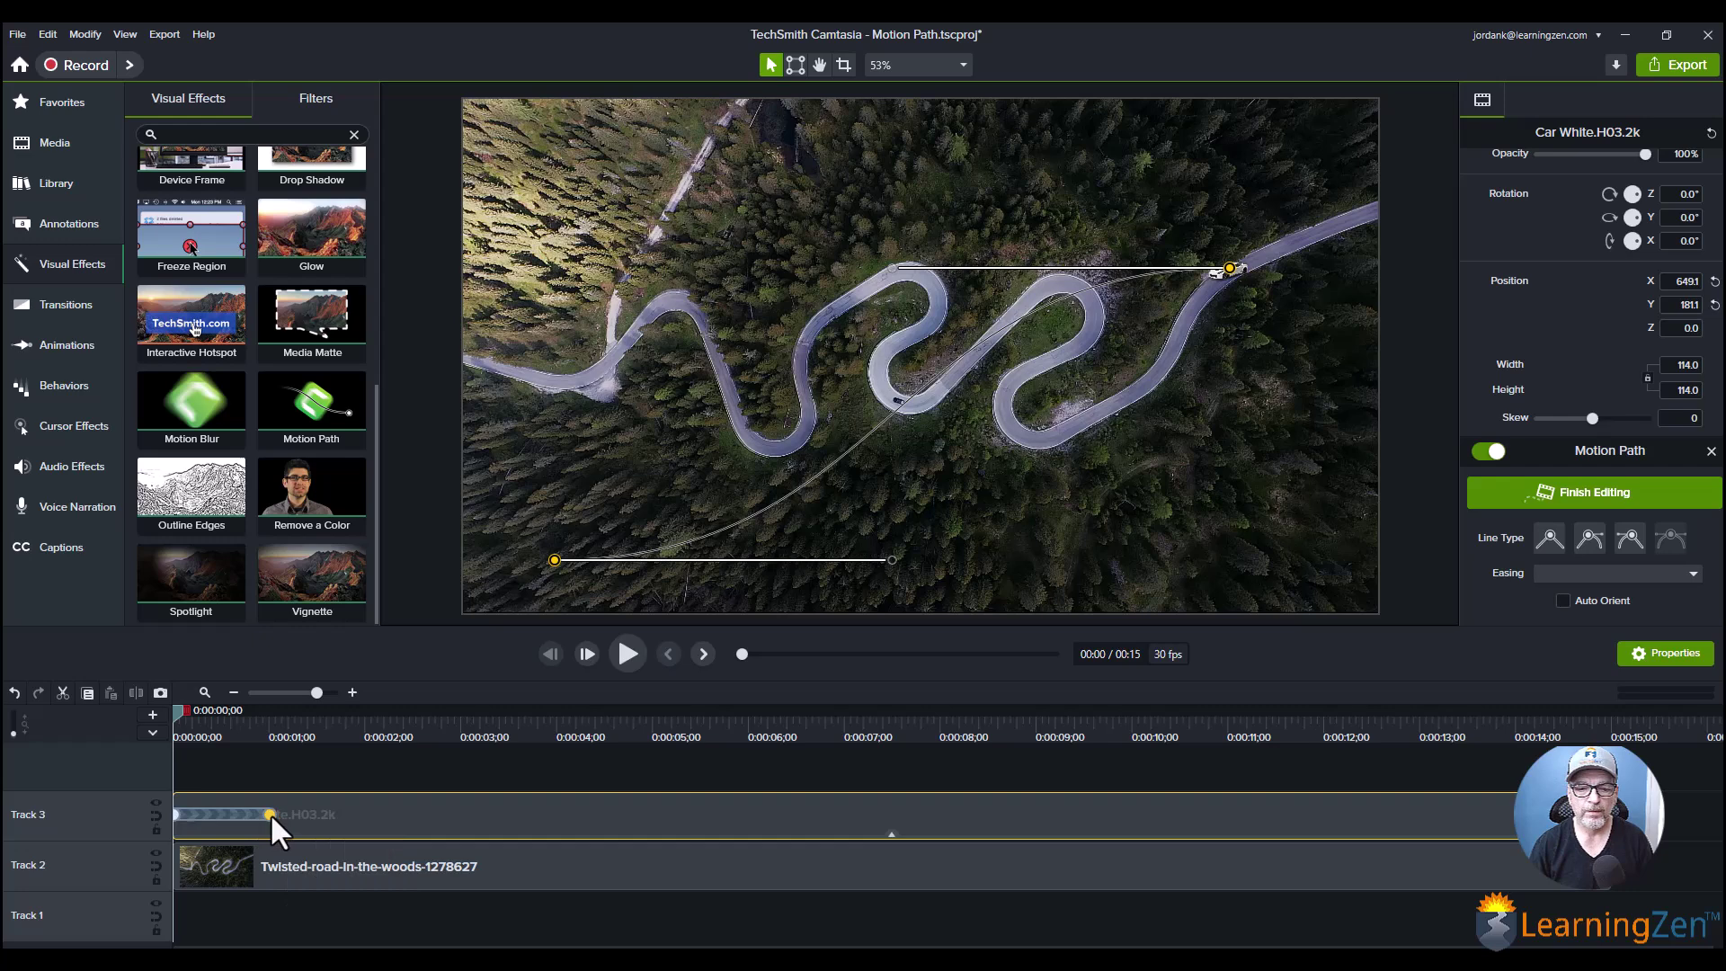
pyautogui.moveTo(272, 814); pyautogui.dragTo(373, 814)
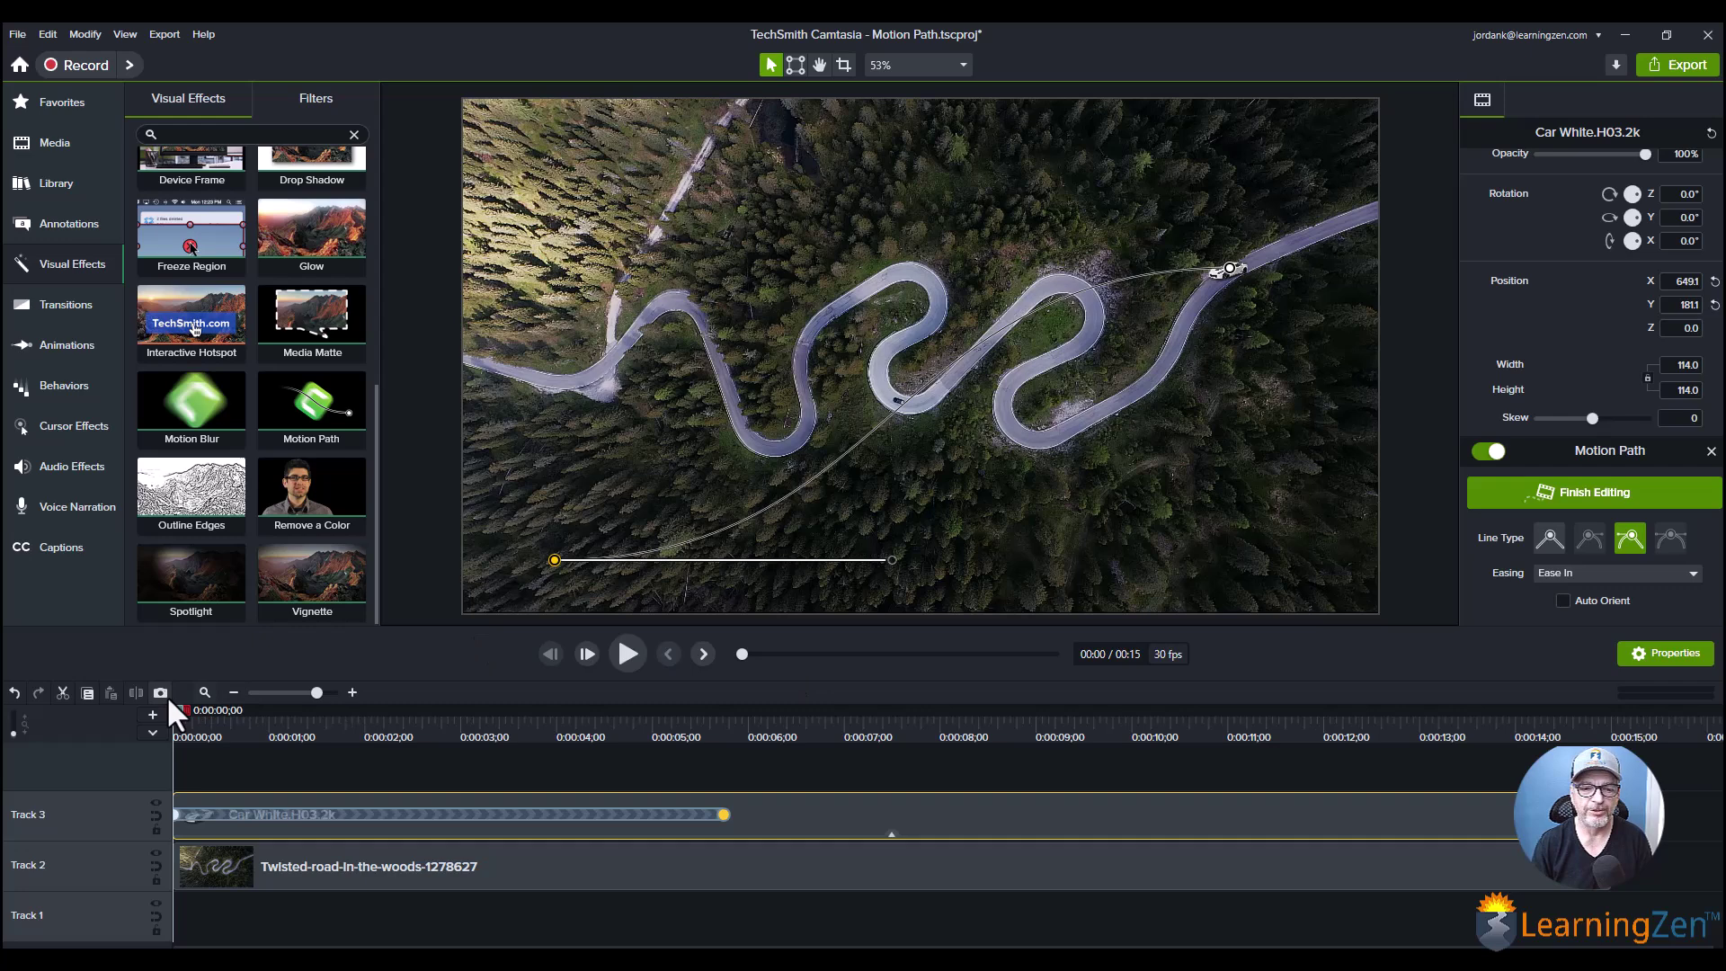
pyautogui.moveTo(175, 718); pyautogui.dragTo(173, 770)
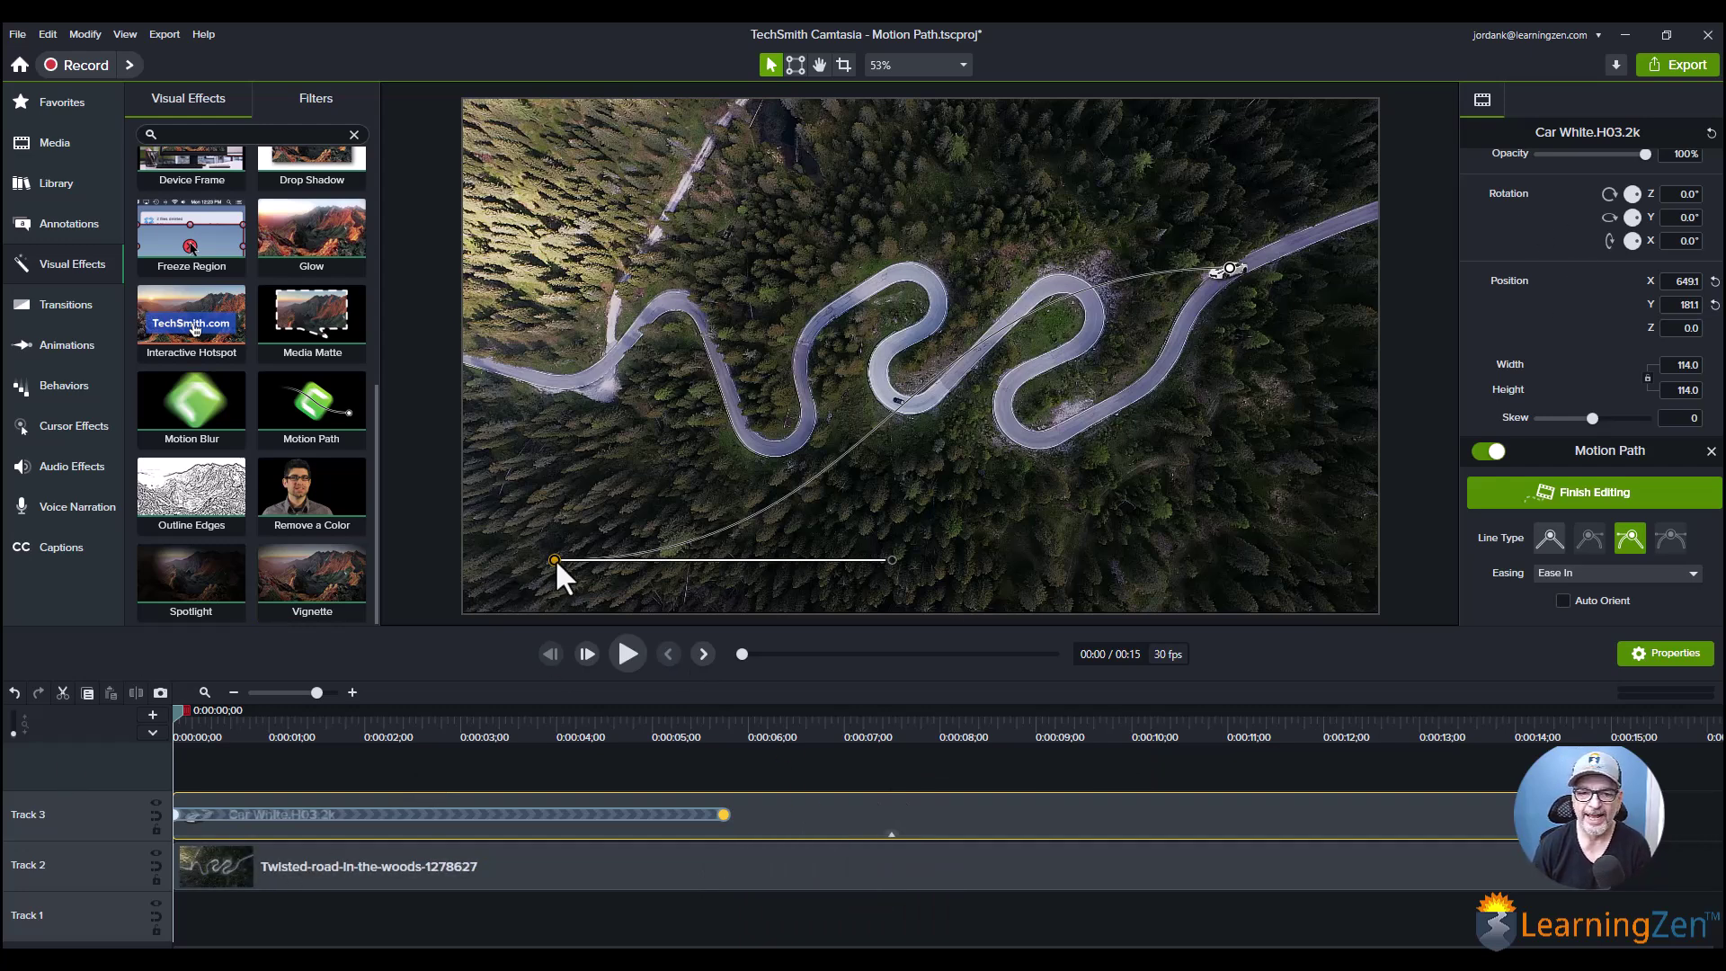
# - Move the path's start point from the lower-left corner onto the winding road near centre
pyautogui.click(1229, 268)
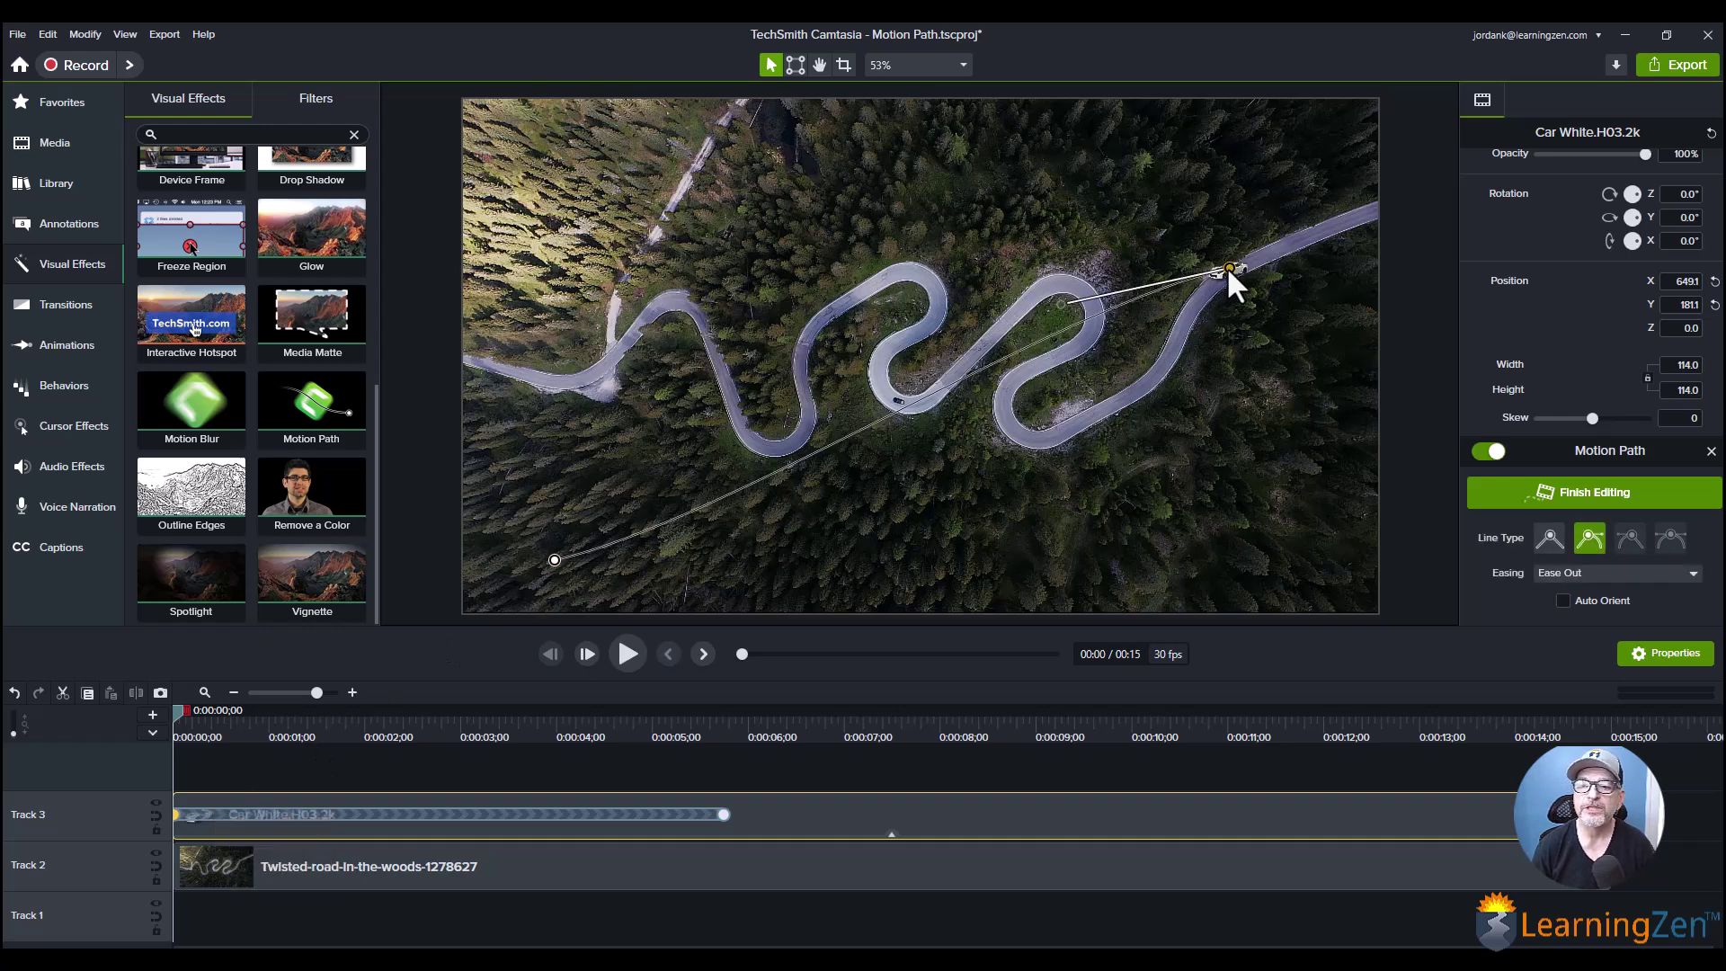
pyautogui.click(555, 560)
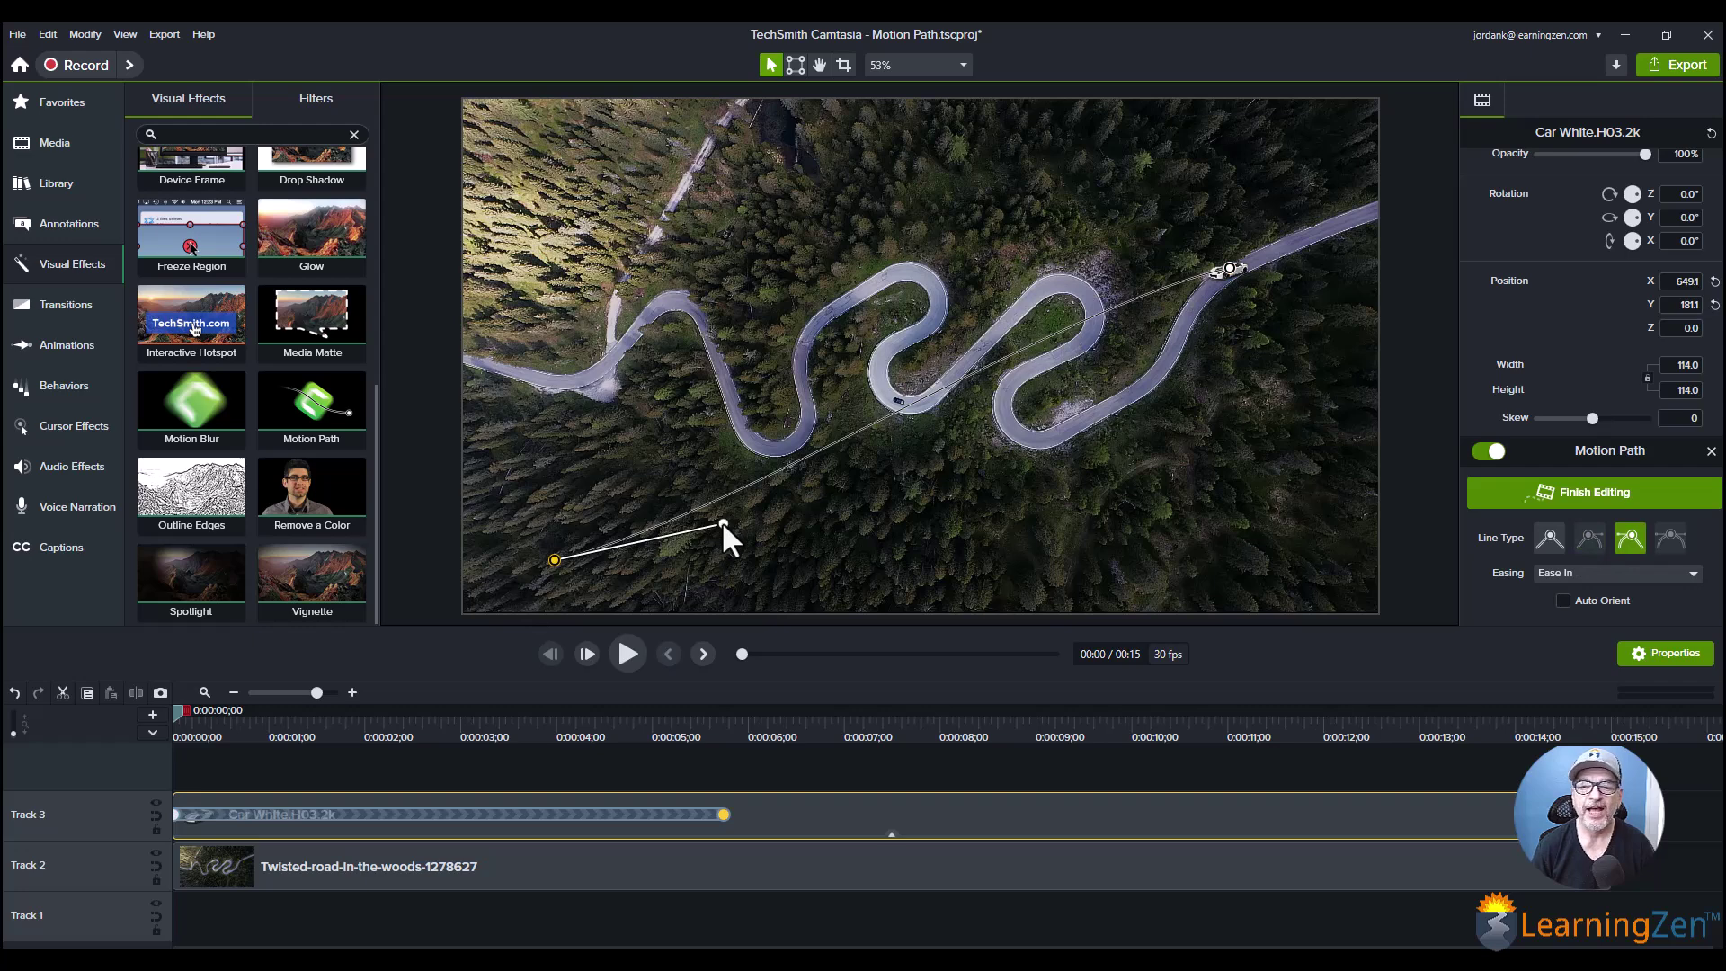
pyautogui.moveTo(724, 523); pyautogui.dragTo(732, 563)
pyautogui.click(1230, 268)
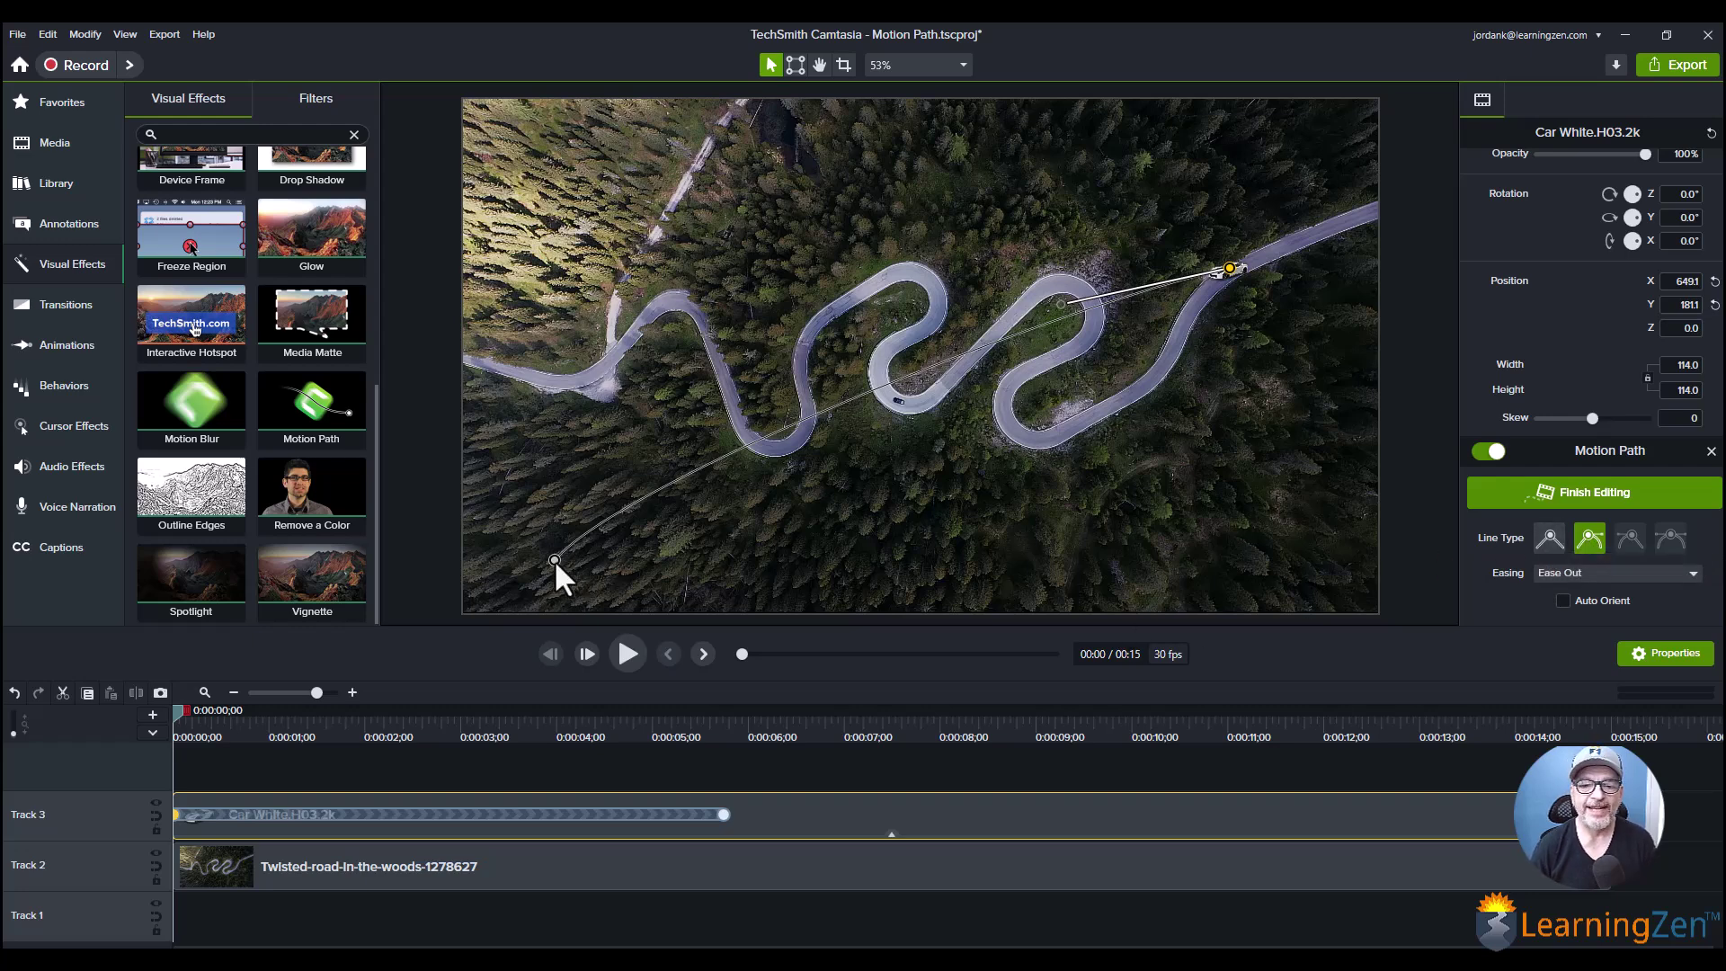
pyautogui.moveTo(552, 560); pyautogui.dragTo(902, 397)
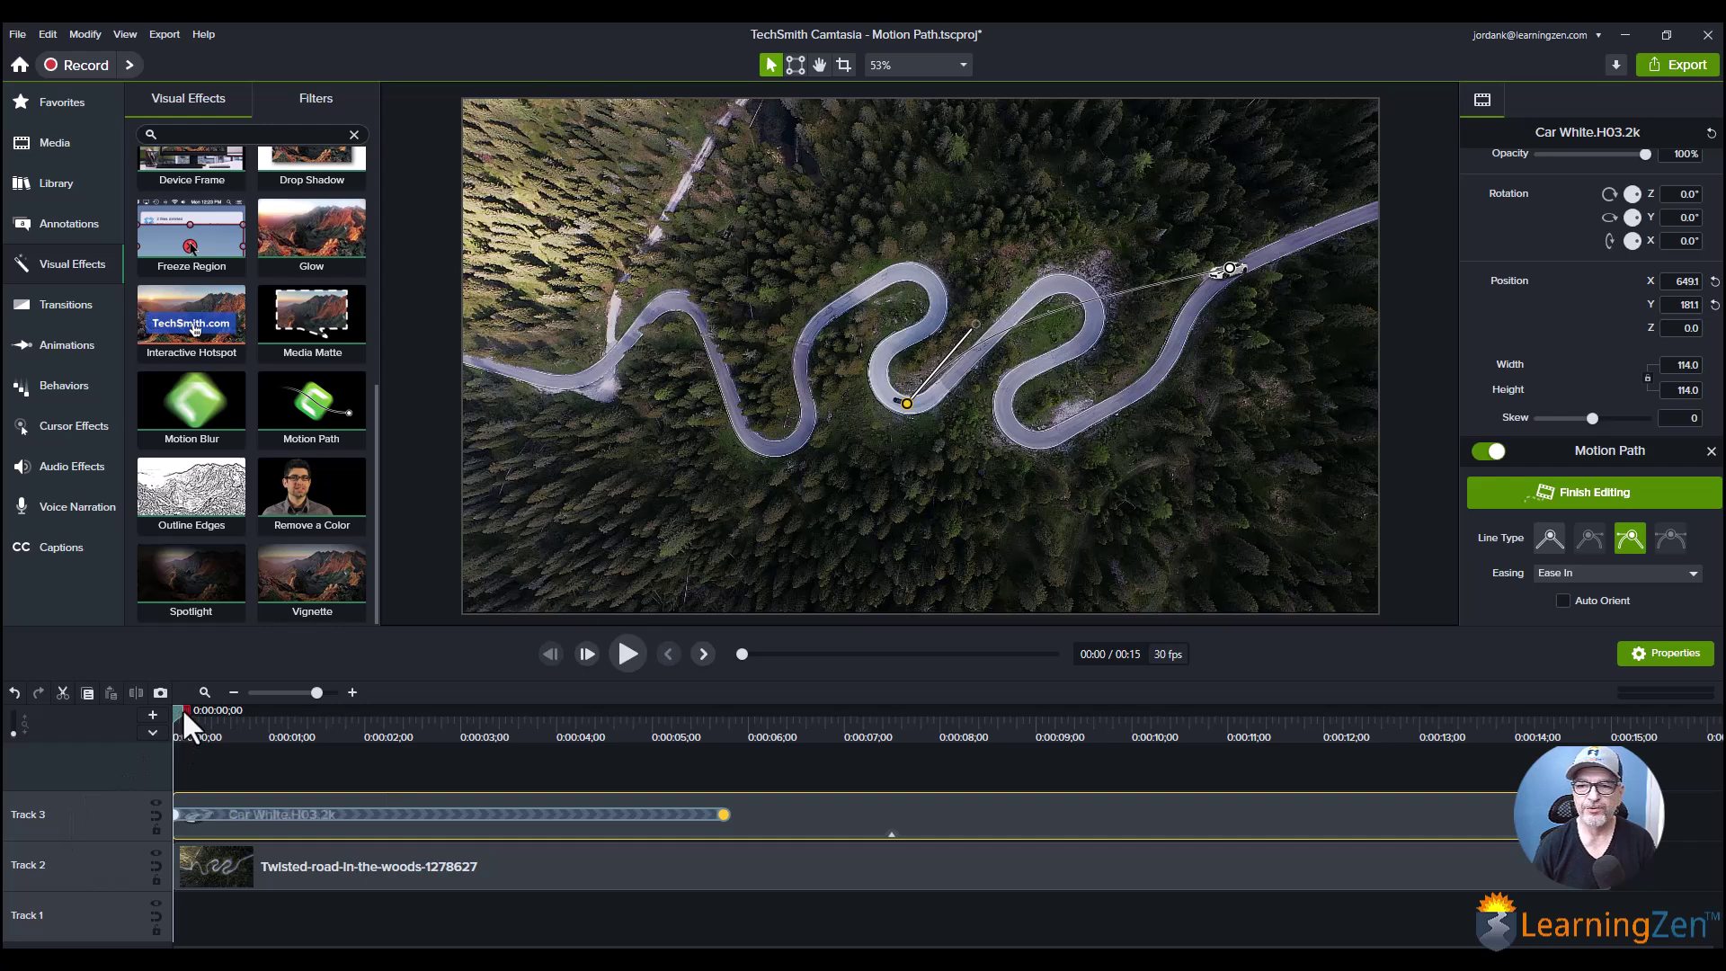
# - Preview the car's travel, then bend the path at both ends to follow the road
pyautogui.moveTo(182, 708); pyautogui.dragTo(359, 743)
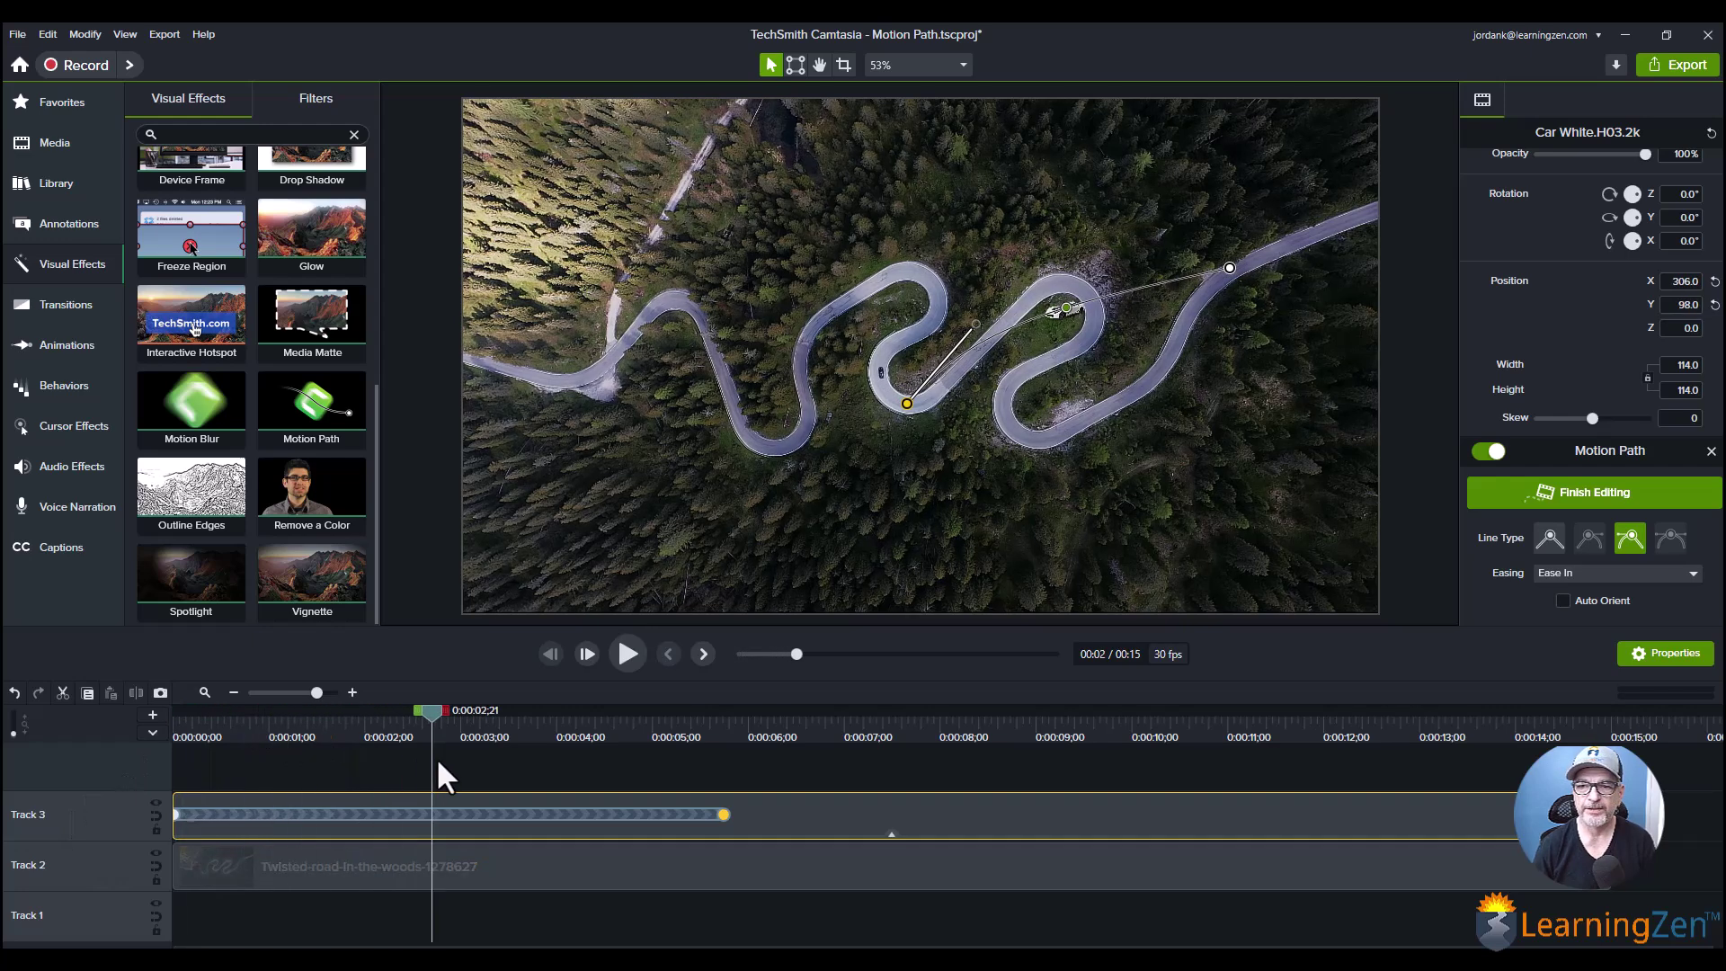
pyautogui.moveTo(438, 763); pyautogui.dragTo(178, 793)
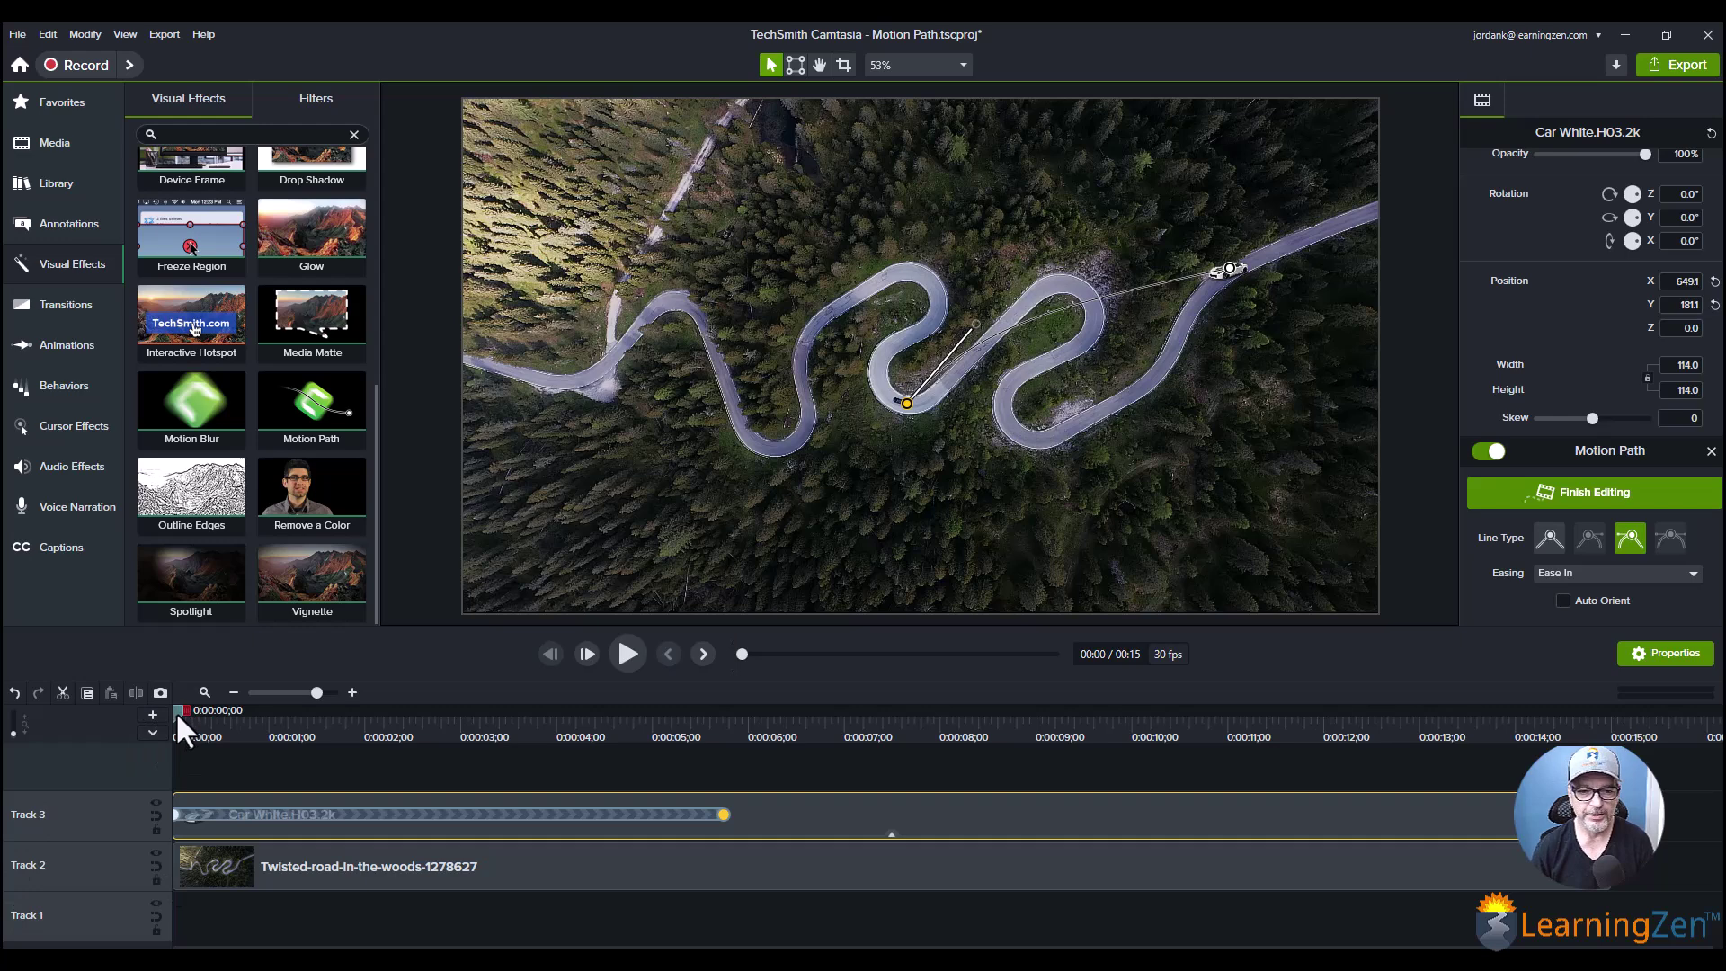
pyautogui.moveTo(176, 710)
pyautogui.mouseDown()
pyautogui.moveTo(214, 713)
pyautogui.moveTo(177, 723)
pyautogui.mouseUp()
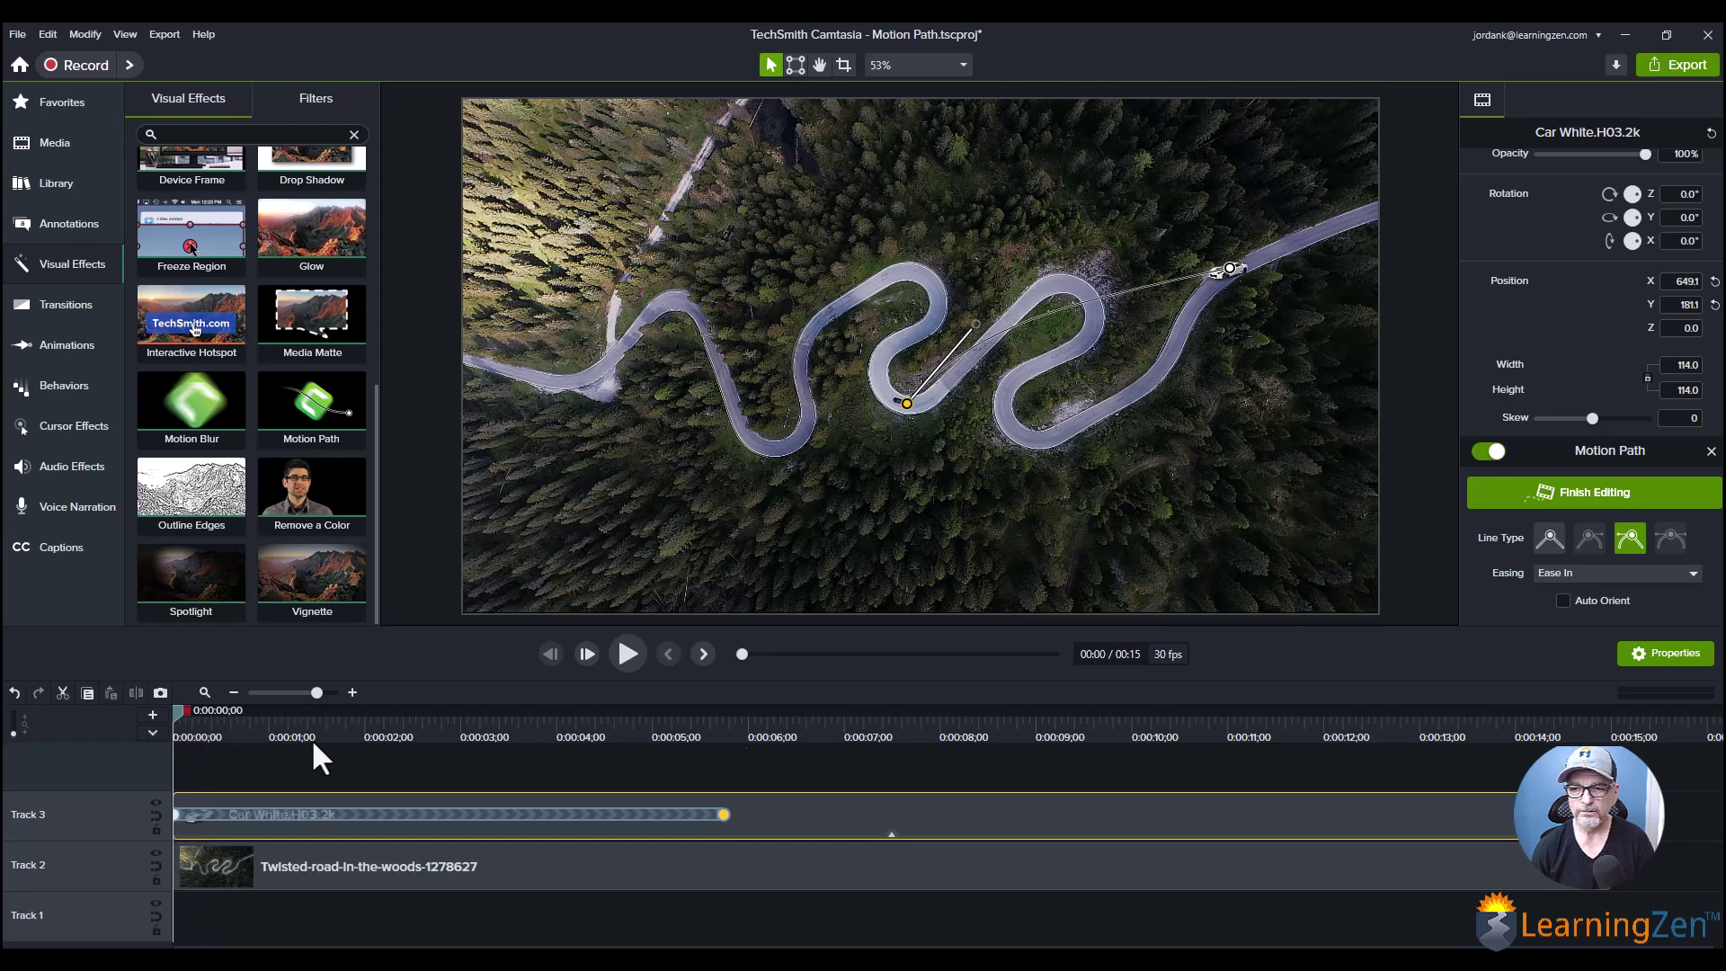
pyautogui.click(1230, 268)
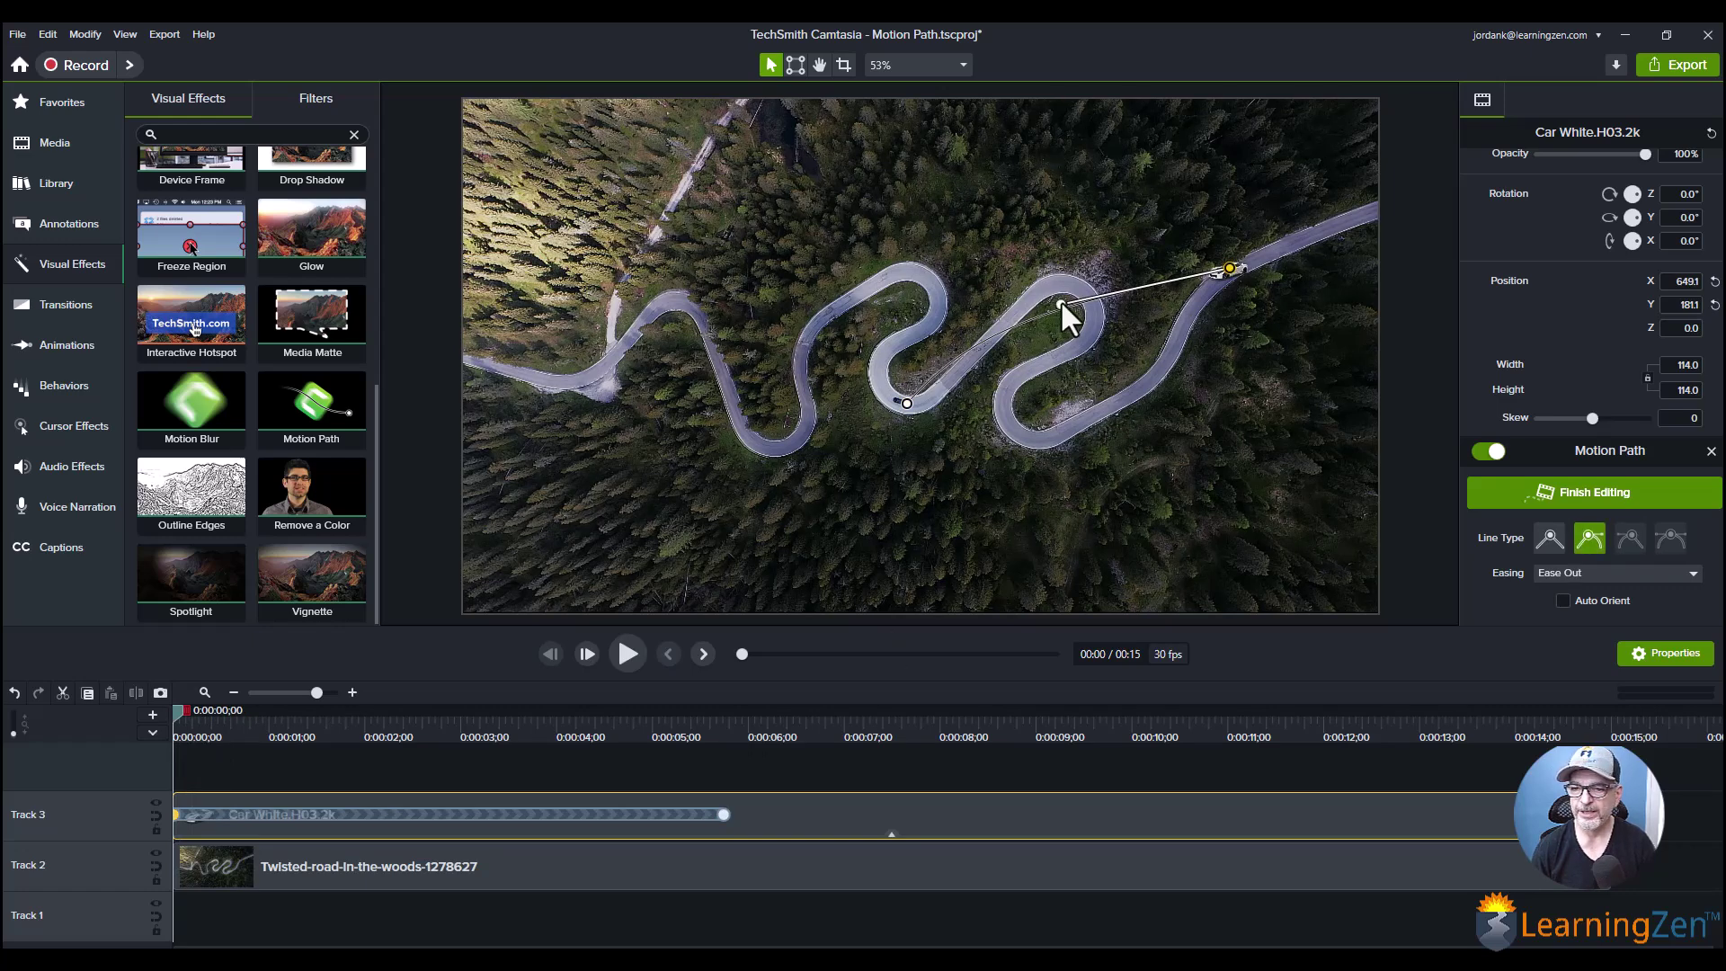
pyautogui.moveTo(1062, 305); pyautogui.dragTo(1117, 428)
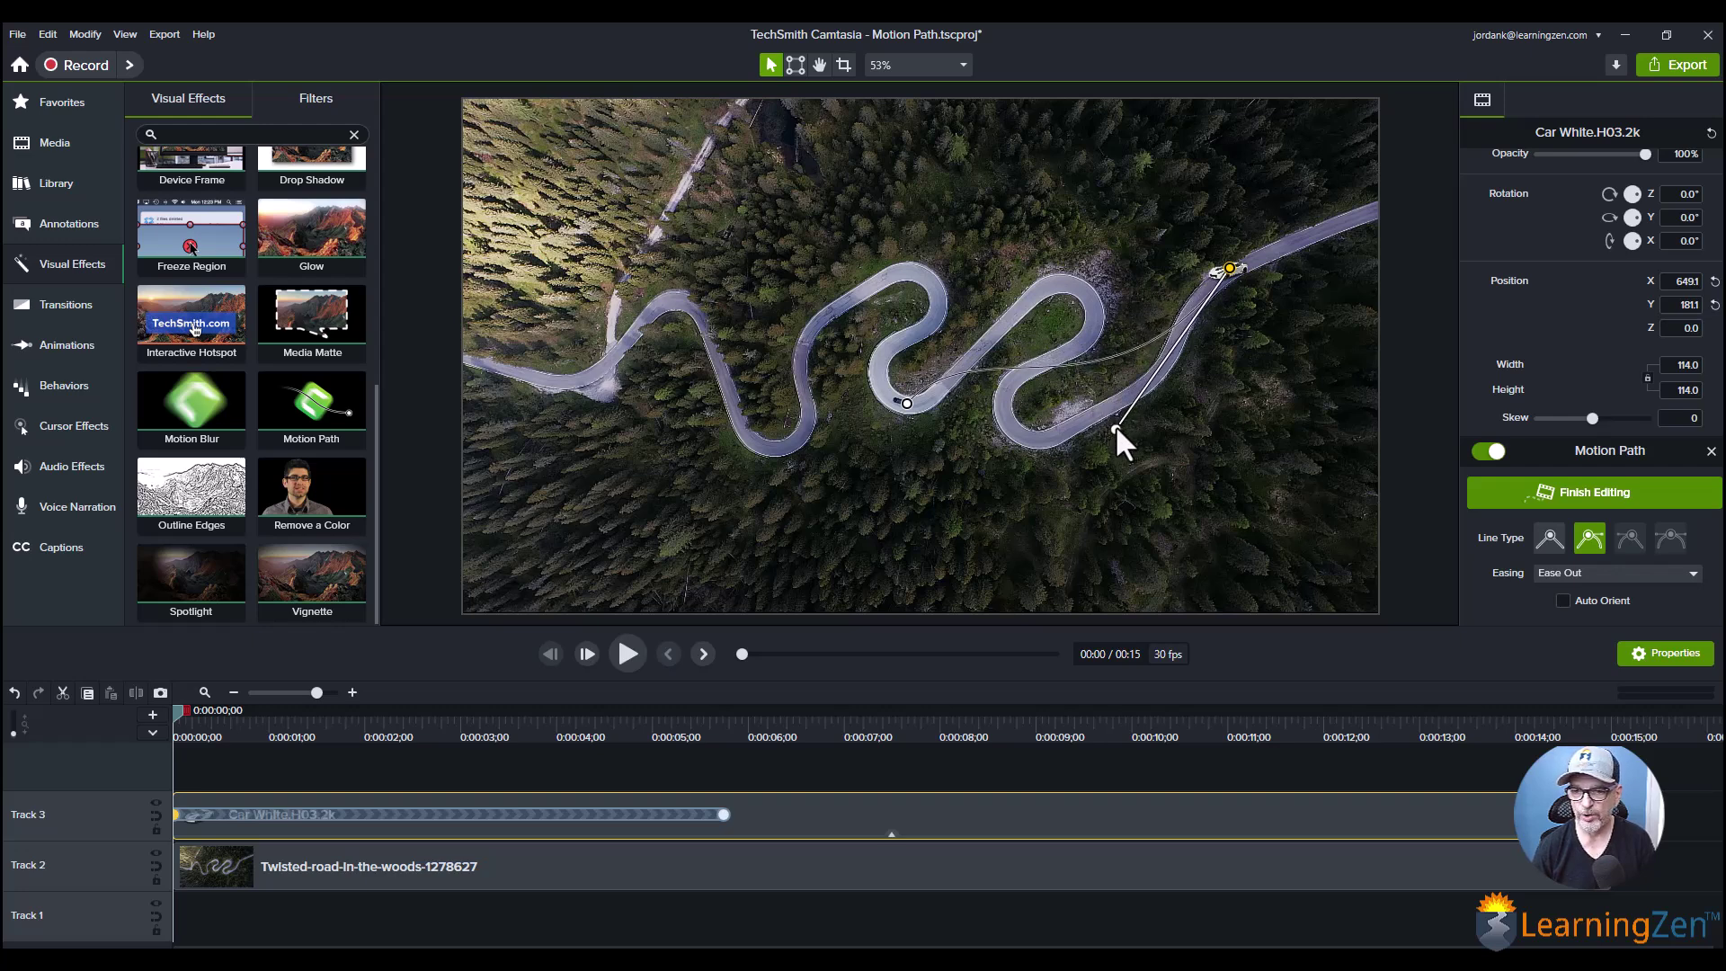
pyautogui.click(907, 402)
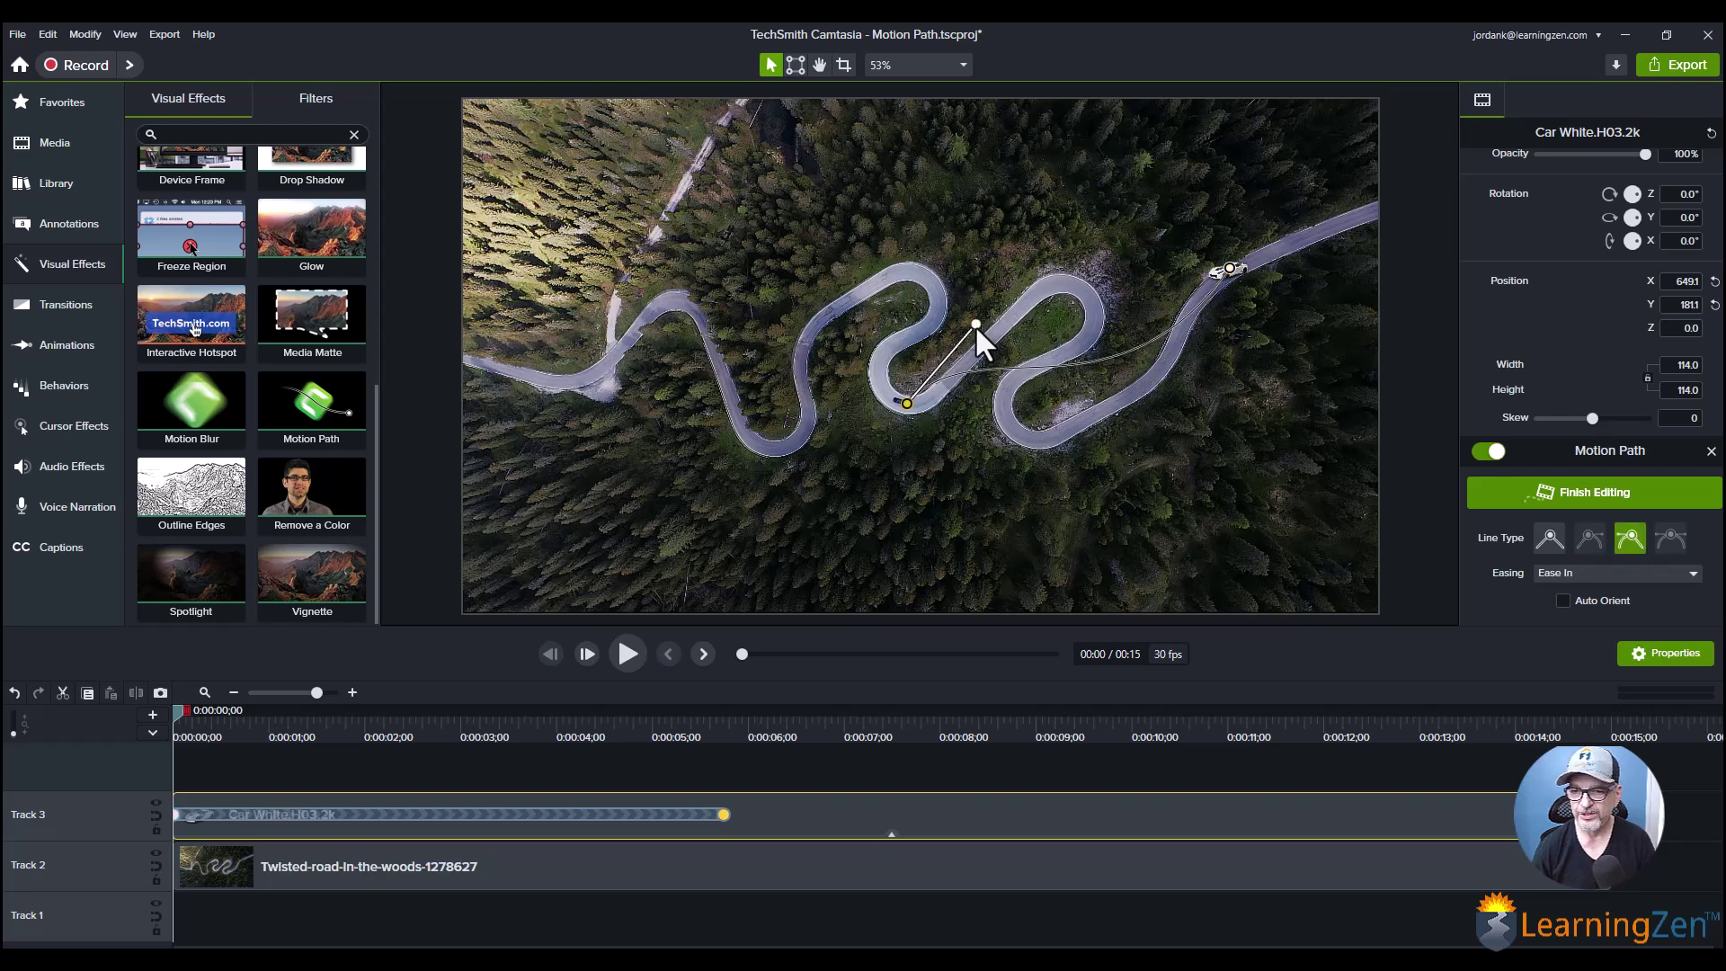
pyautogui.moveTo(975, 325); pyautogui.dragTo(978, 485)
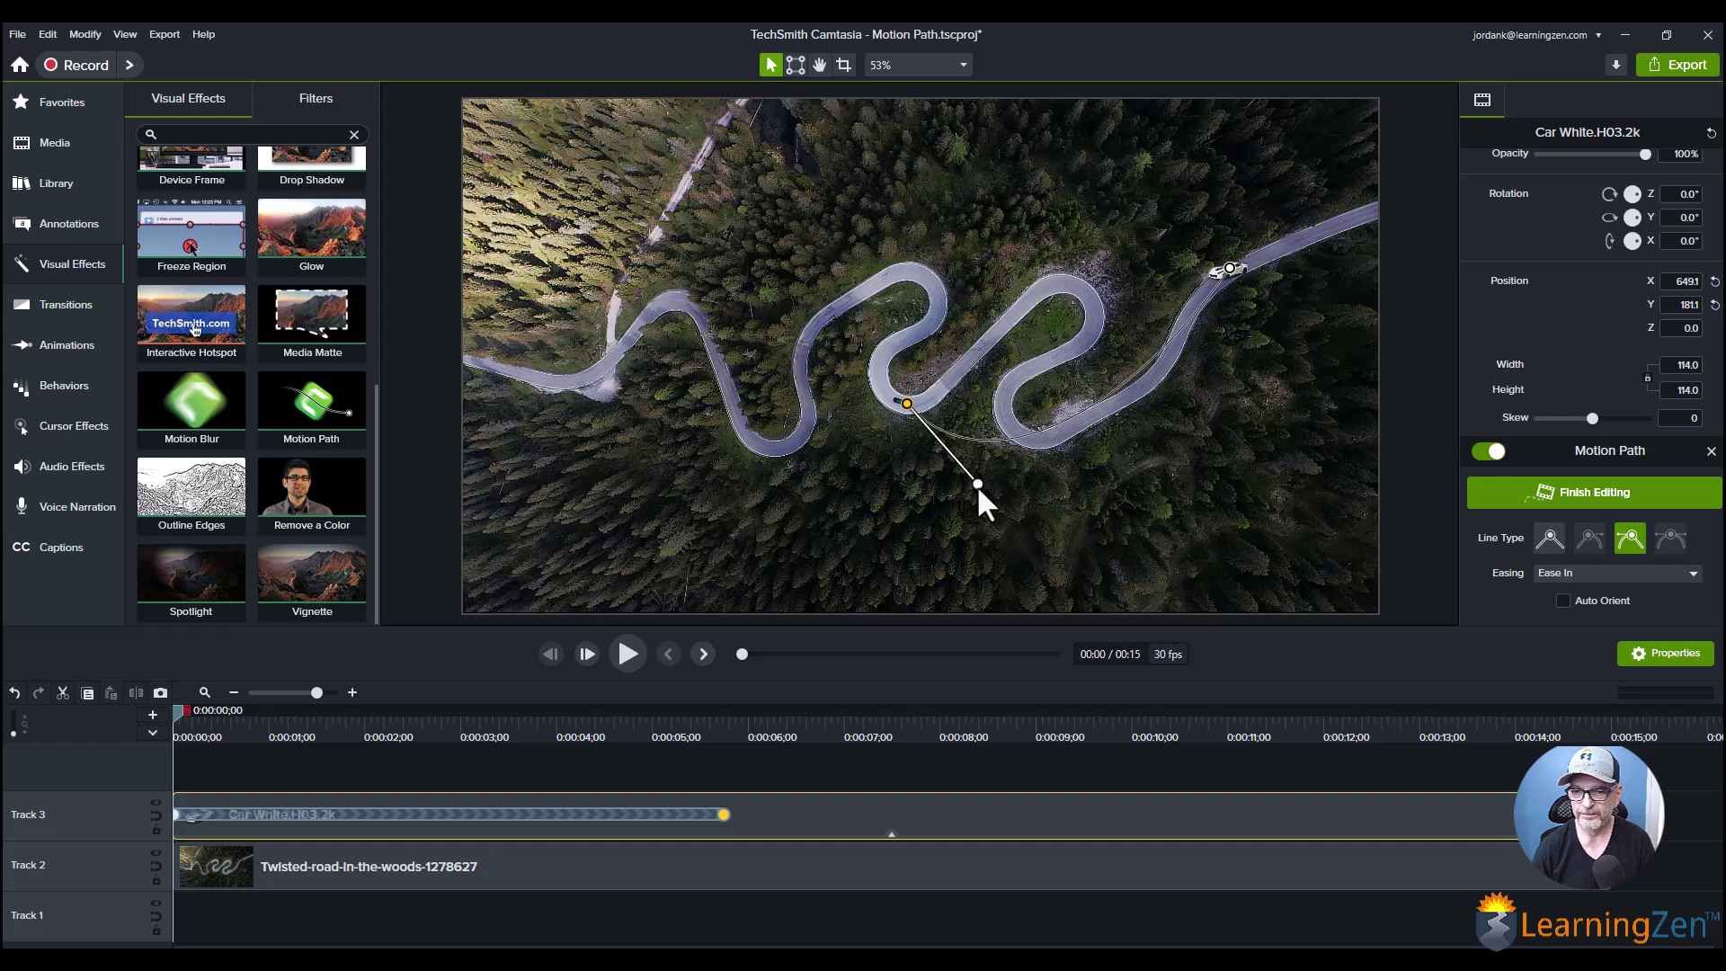
# - Fine-tune the curve near the car along the road bend and deselect the point
pyautogui.click(1230, 267)
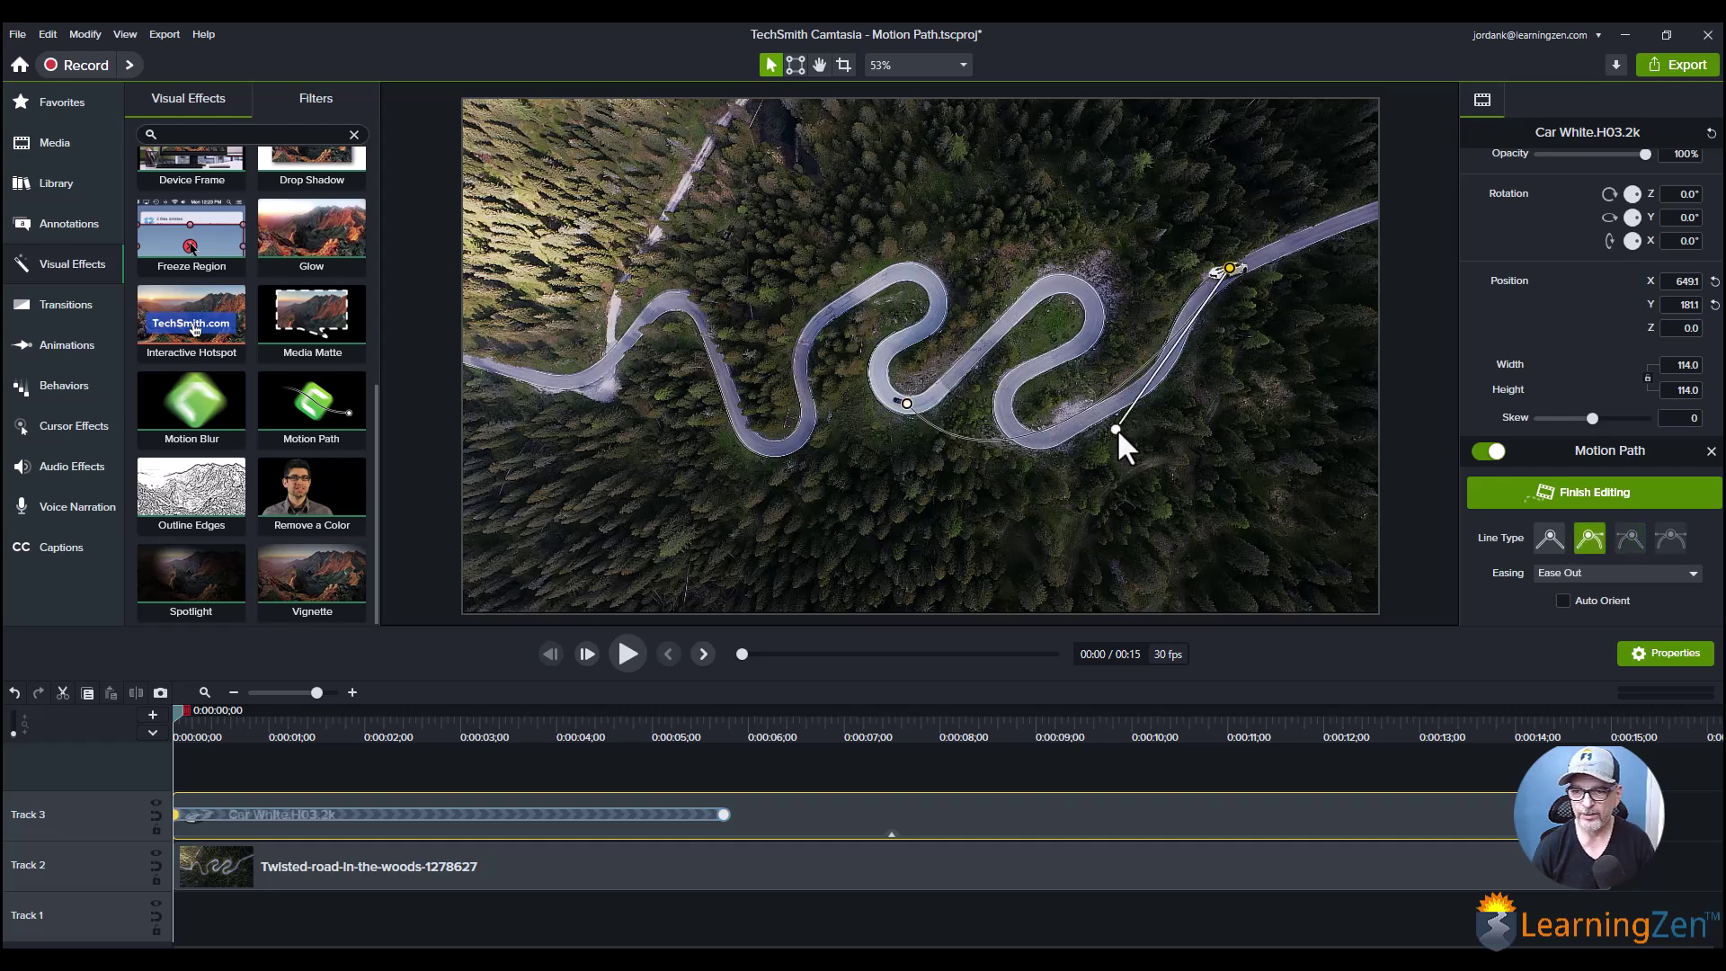
pyautogui.moveTo(1123, 429); pyautogui.dragTo(1130, 433)
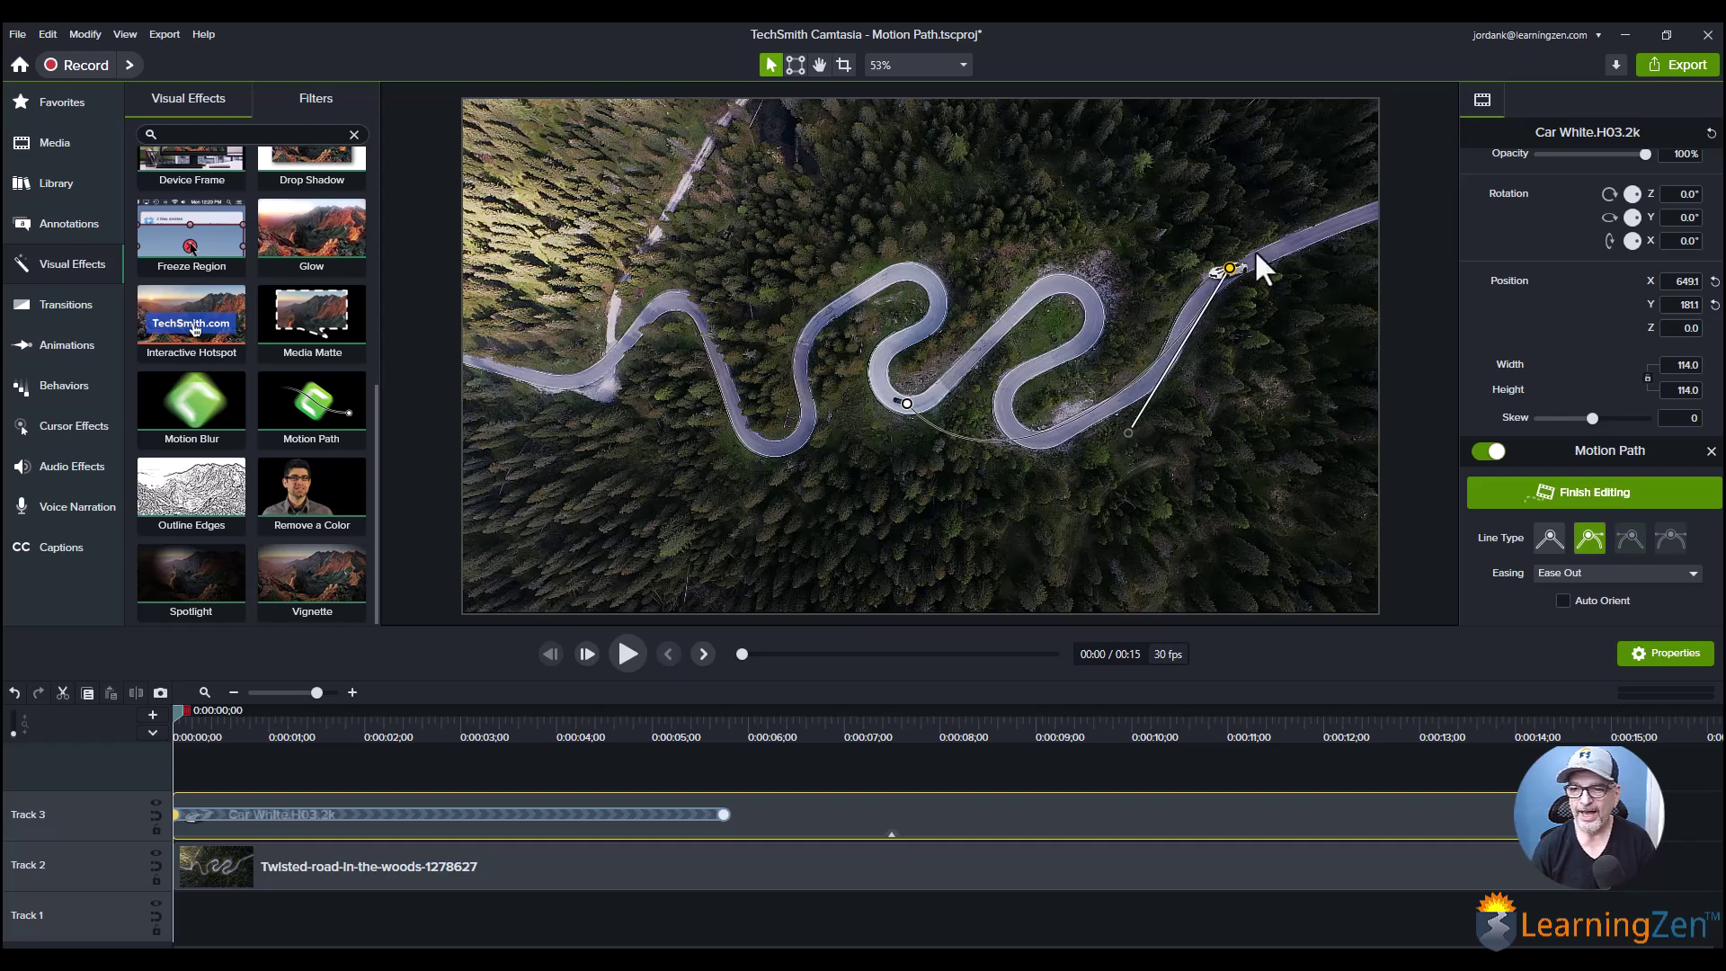
pyautogui.moveTo(1129, 433); pyautogui.dragTo(1146, 426)
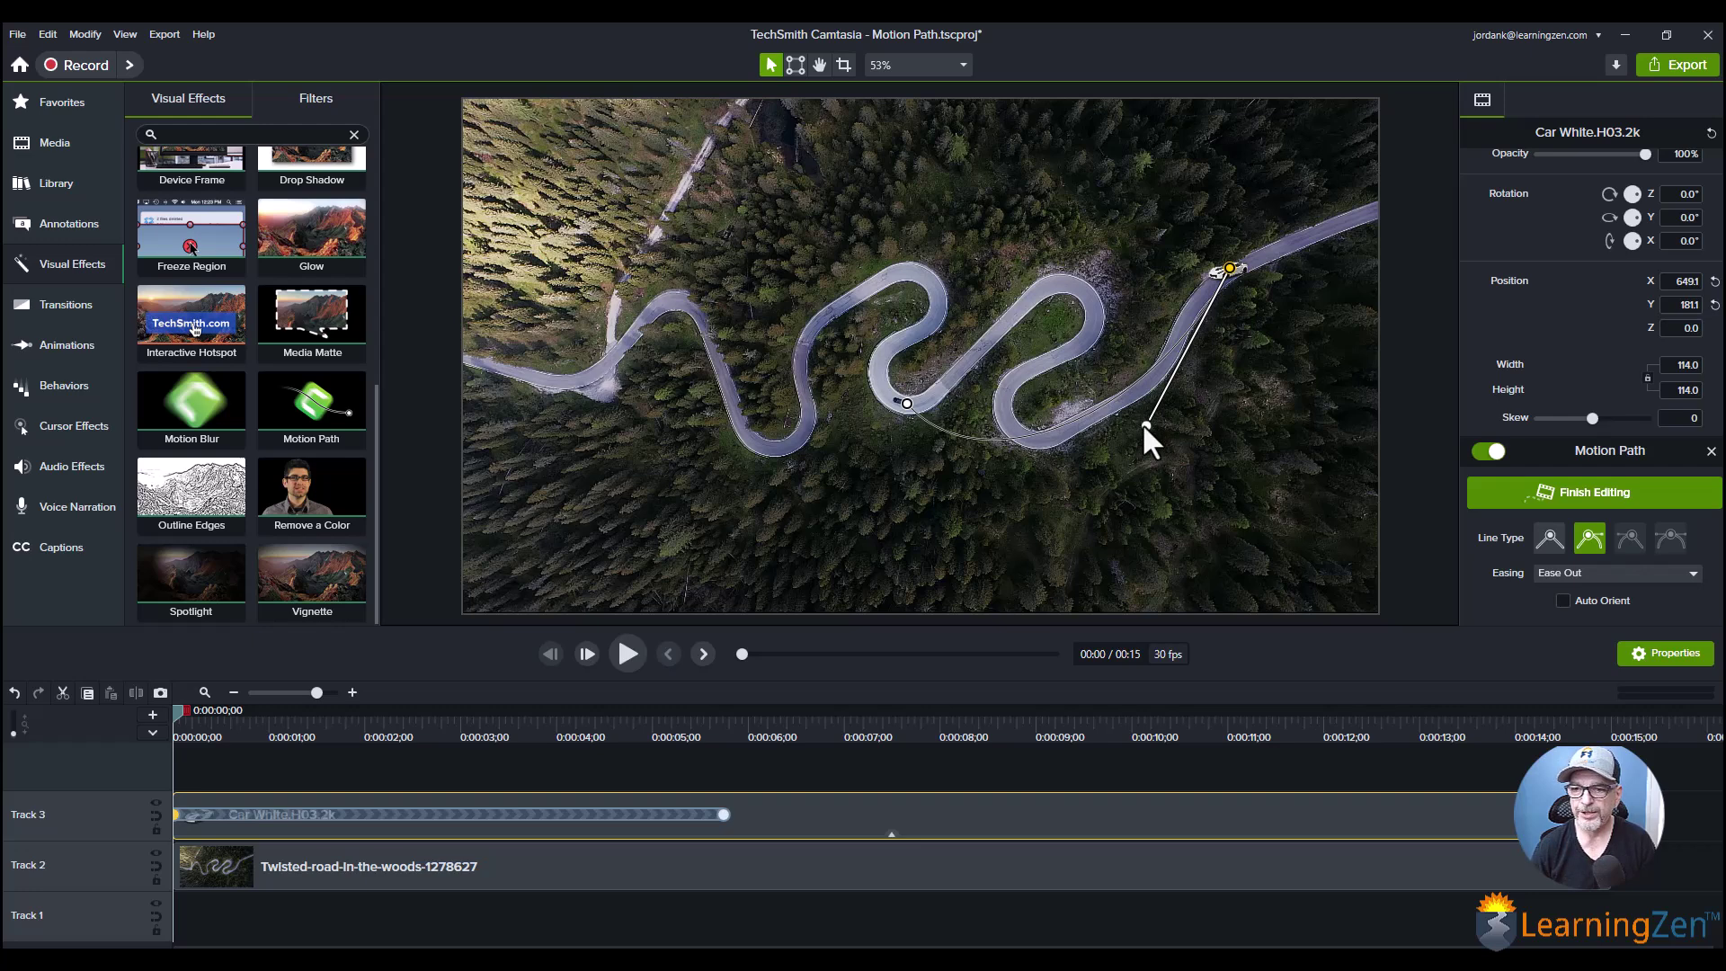
pyautogui.moveTo(1146, 424)
pyautogui.mouseDown()
pyautogui.moveTo(1162, 407)
pyautogui.moveTo(1127, 396)
pyautogui.mouseUp()
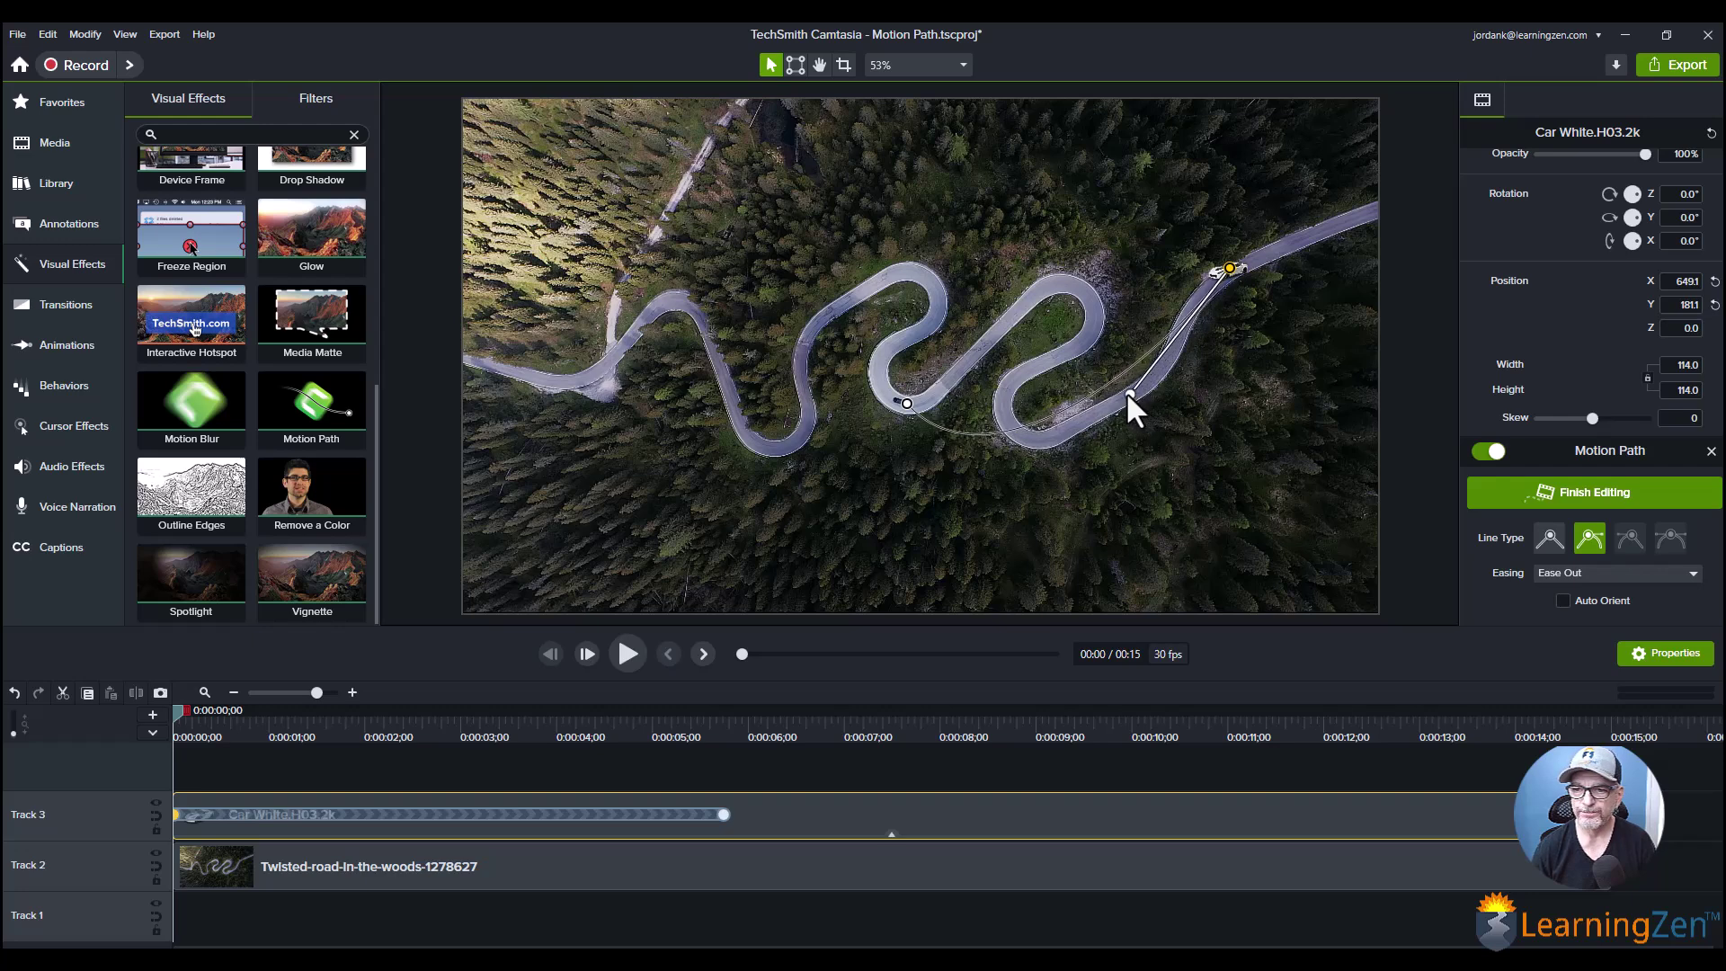
pyautogui.click(1195, 372)
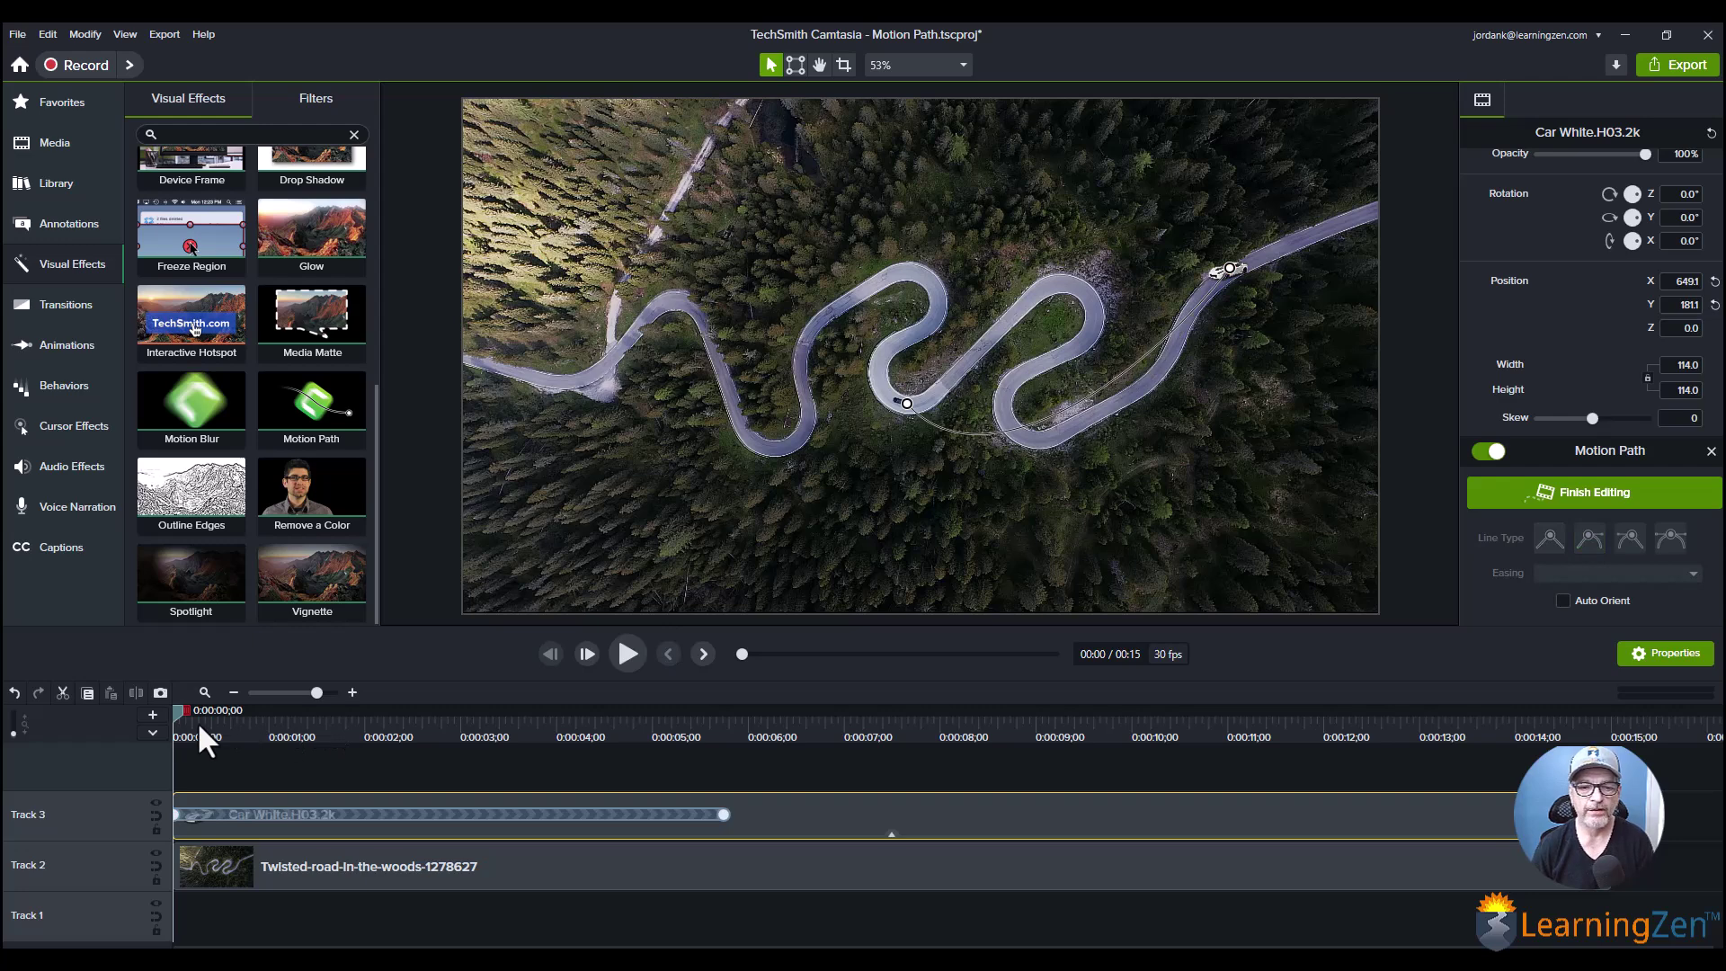
# - Add a motion point at 0:00:01;13 and bend its curve along the right-hand road
pyautogui.moveTo(180, 710); pyautogui.dragTo(320, 736)
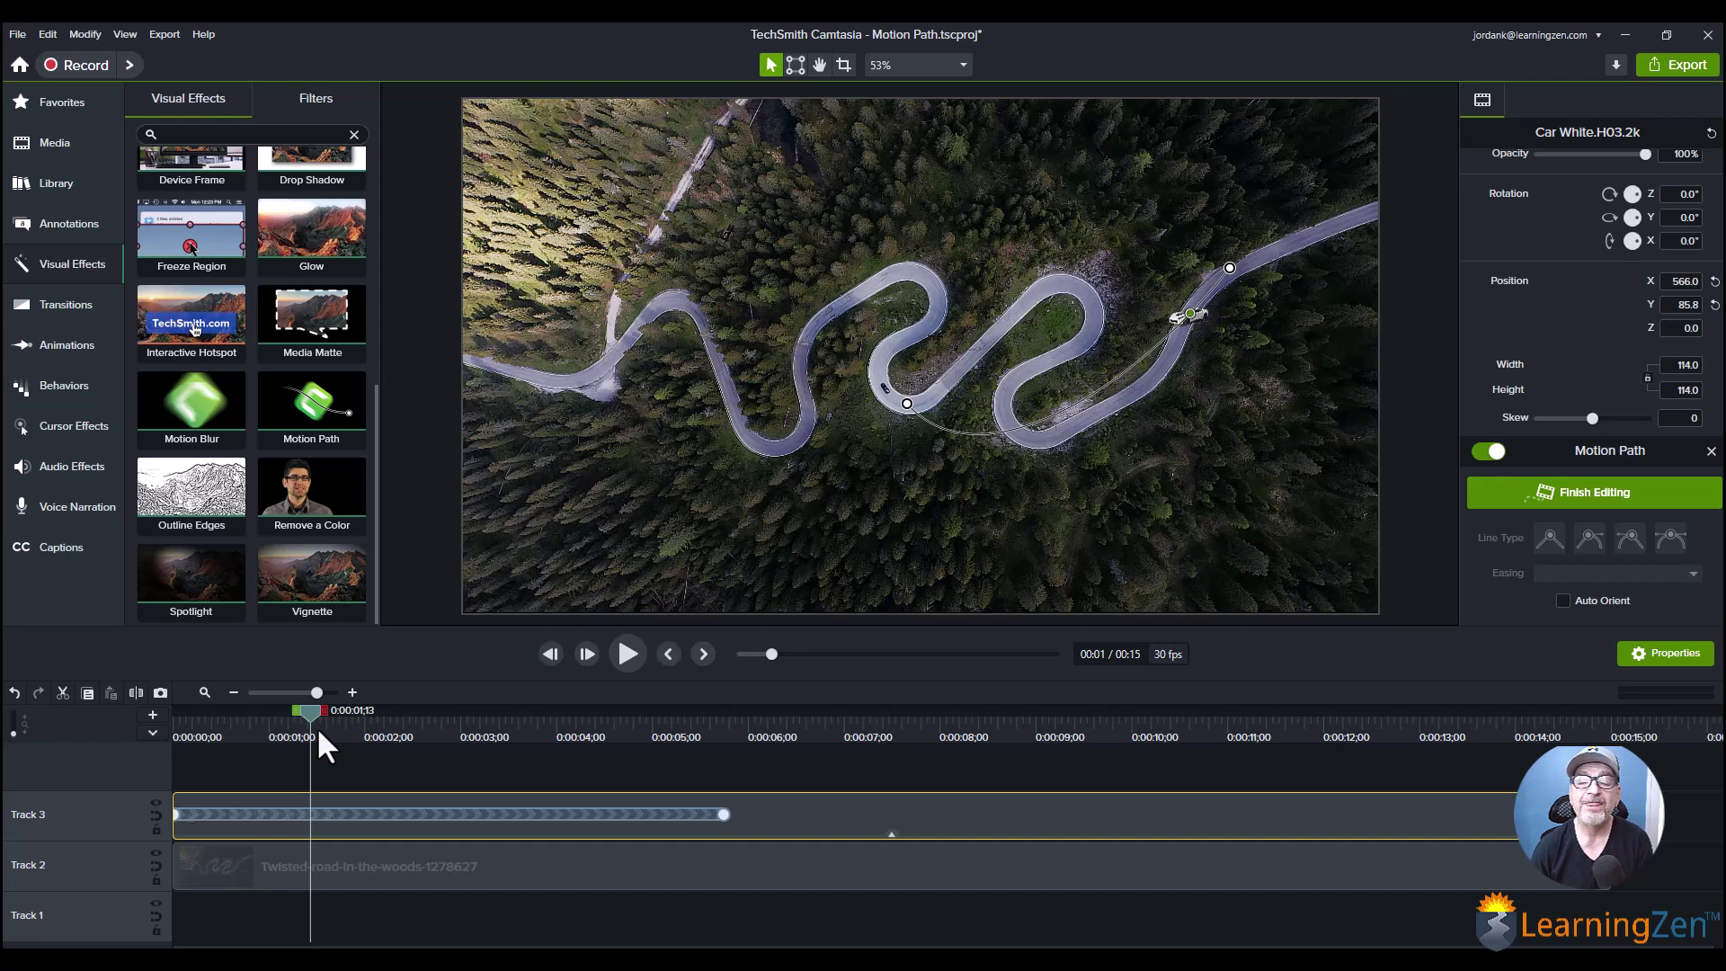
pyautogui.click(308, 813)
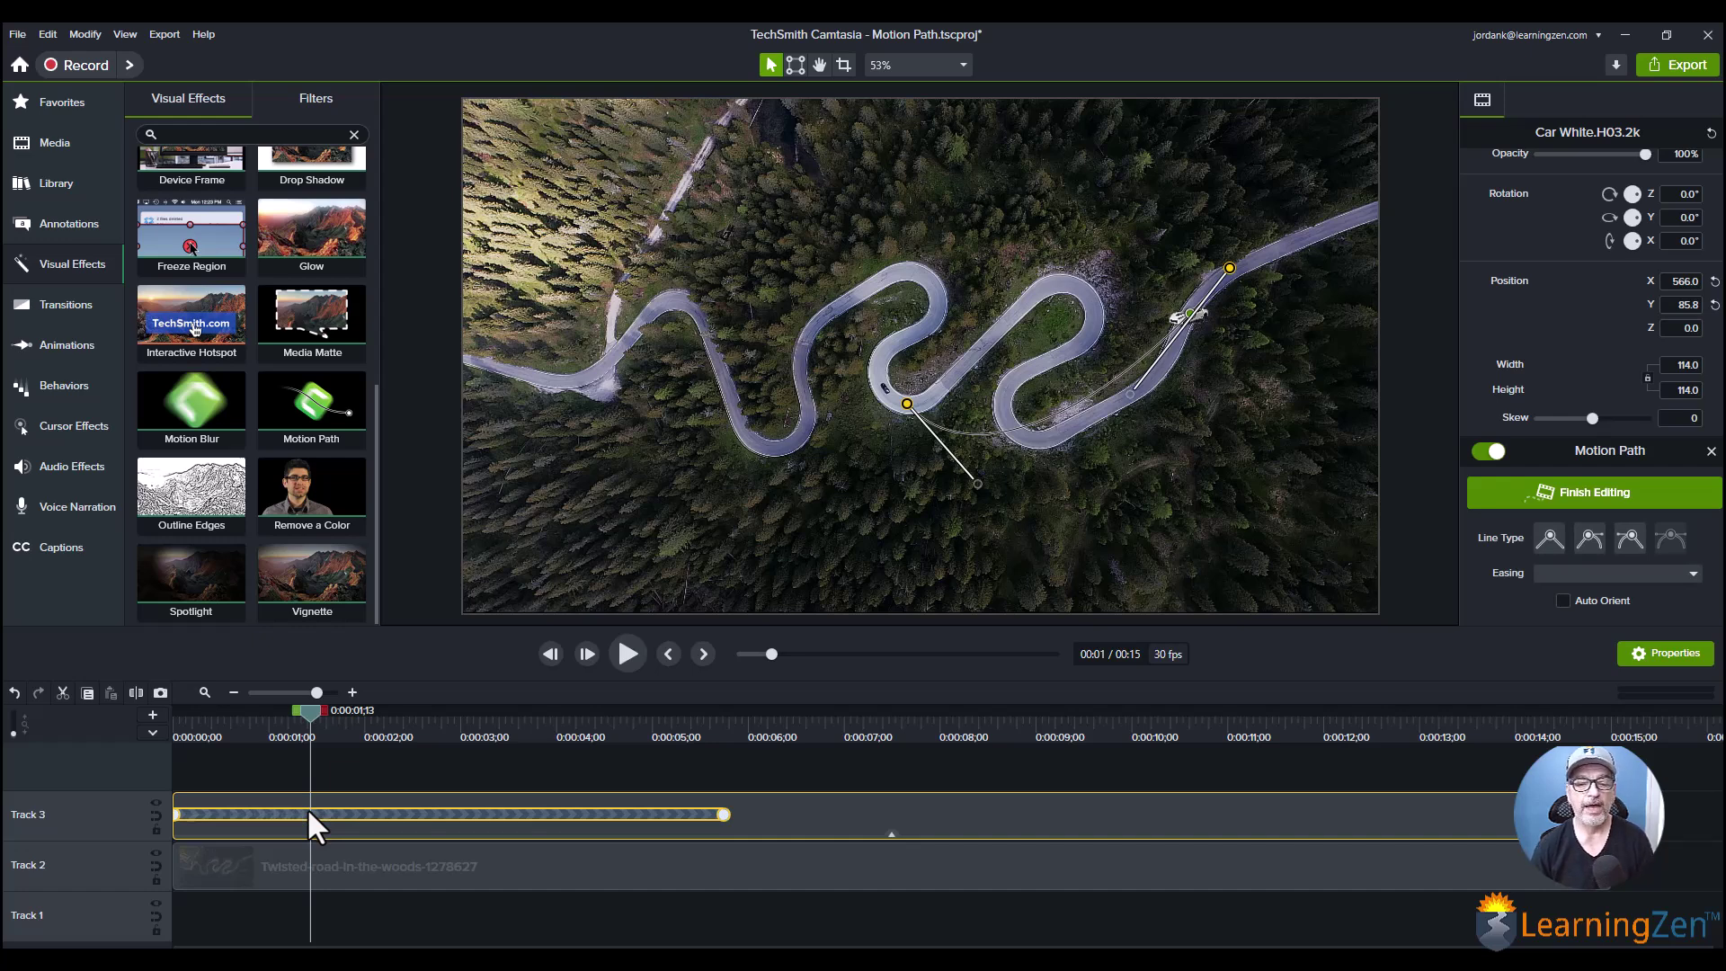
pyautogui.rightClick(308, 810)
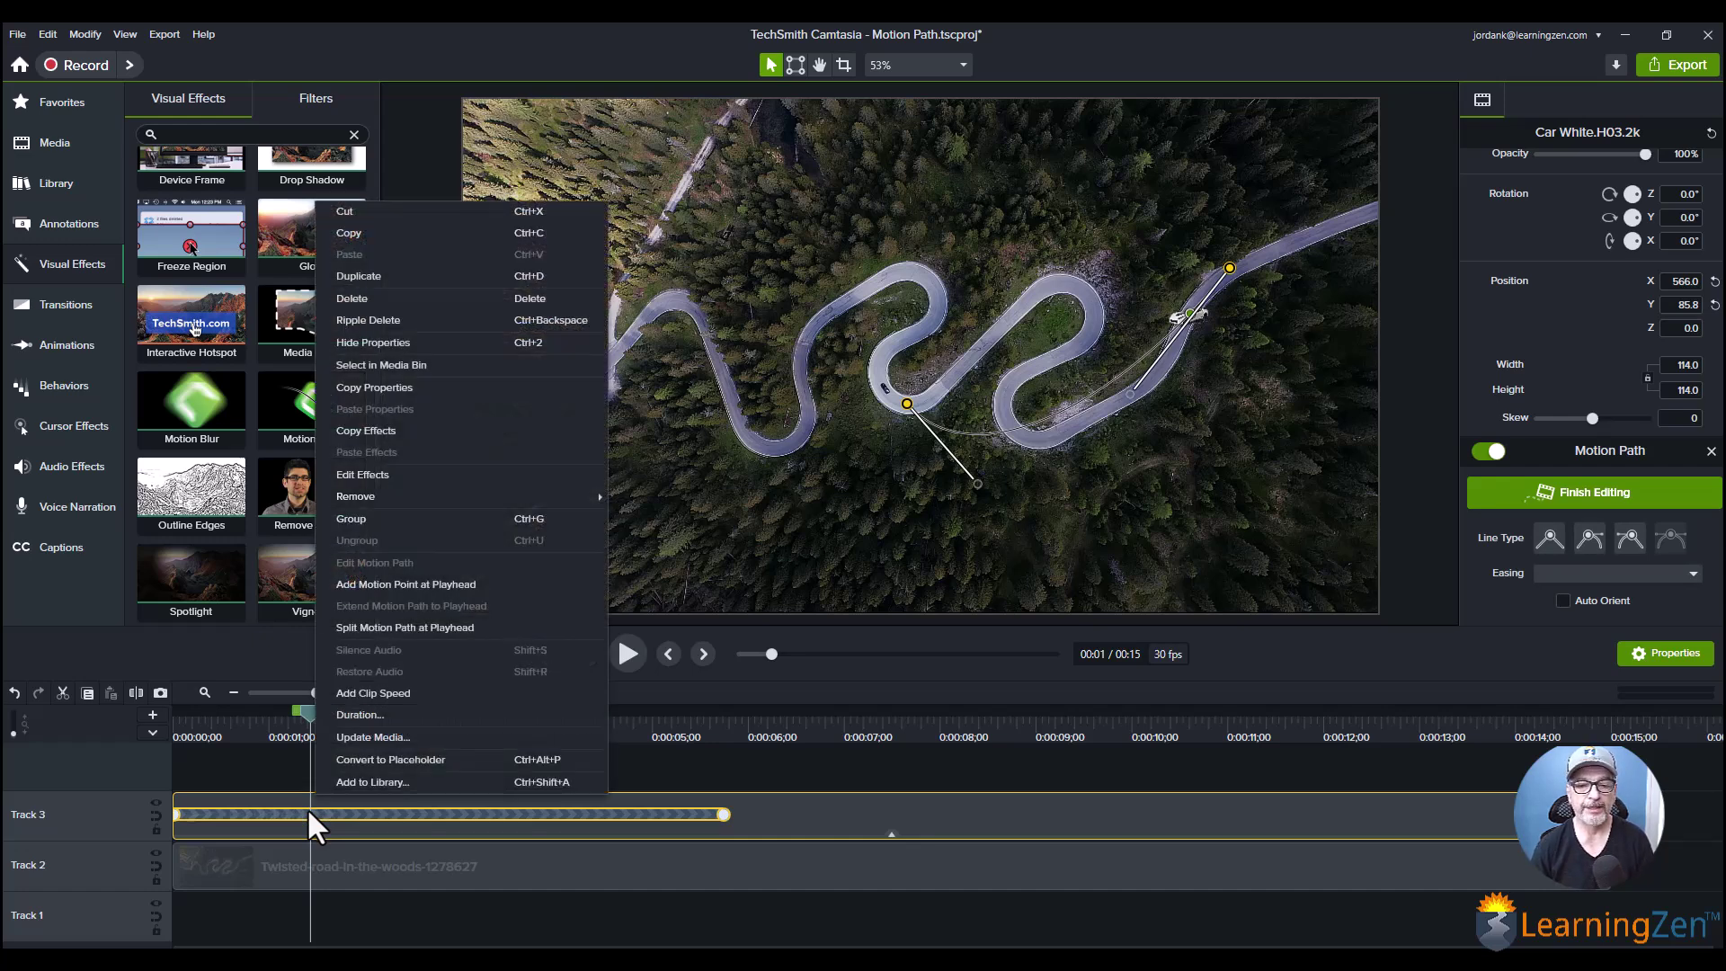
pyautogui.click(375, 584)
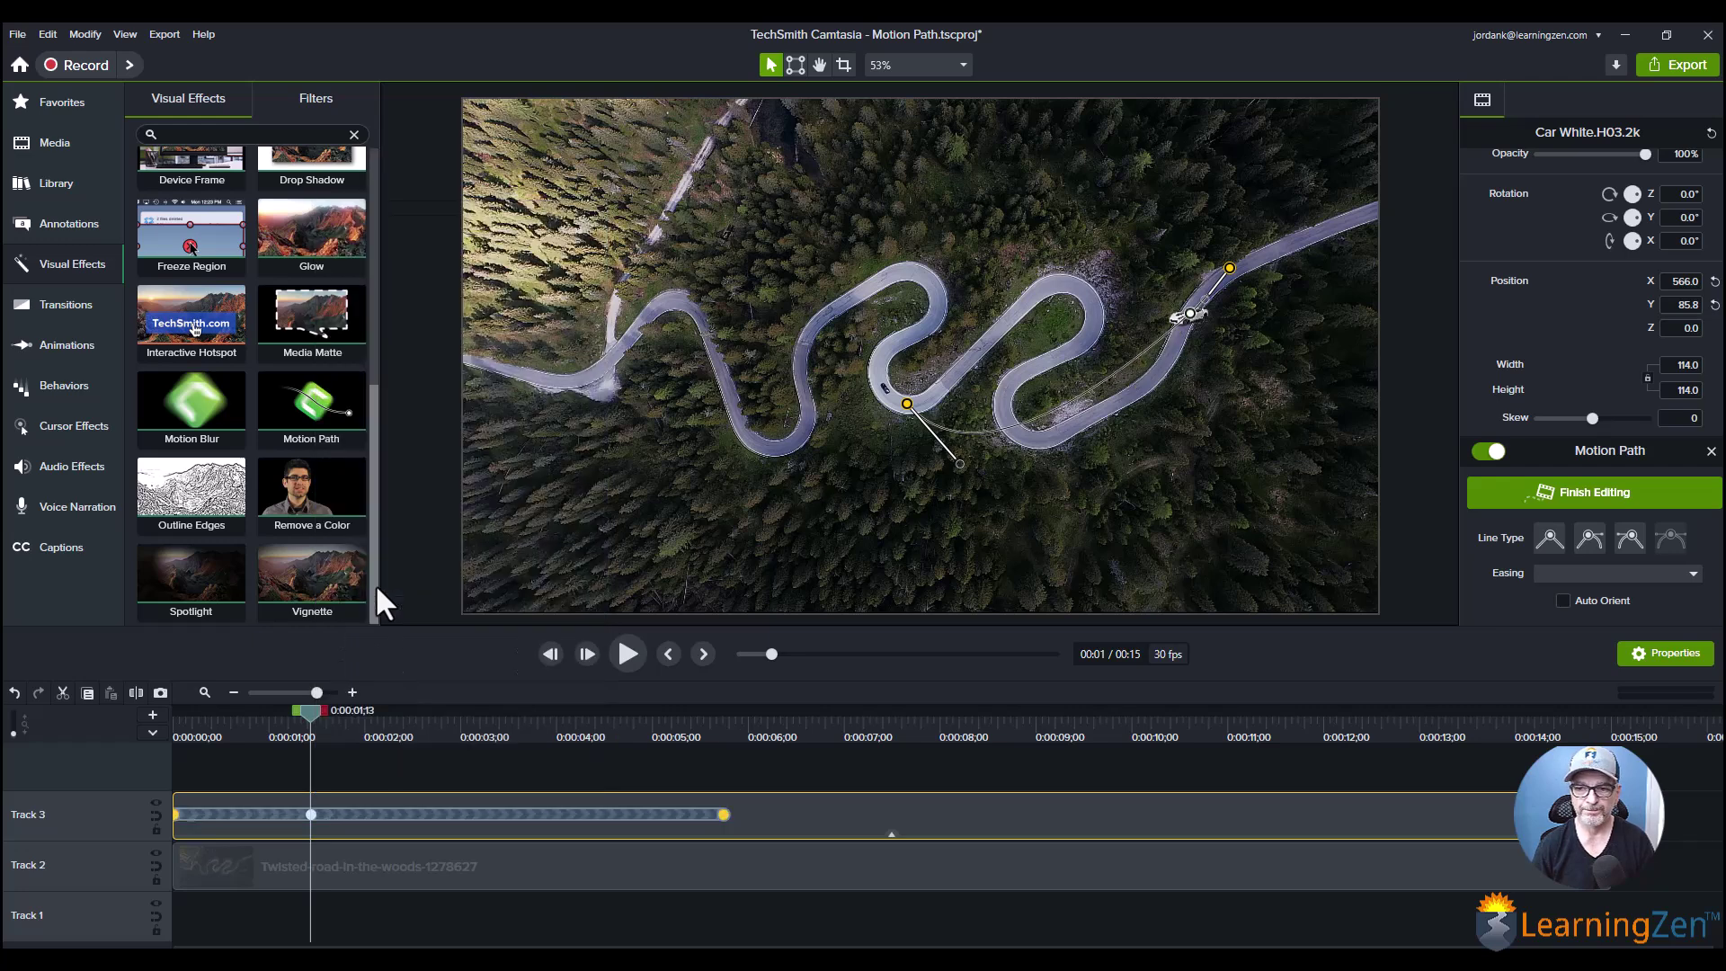
pyautogui.click(1191, 312)
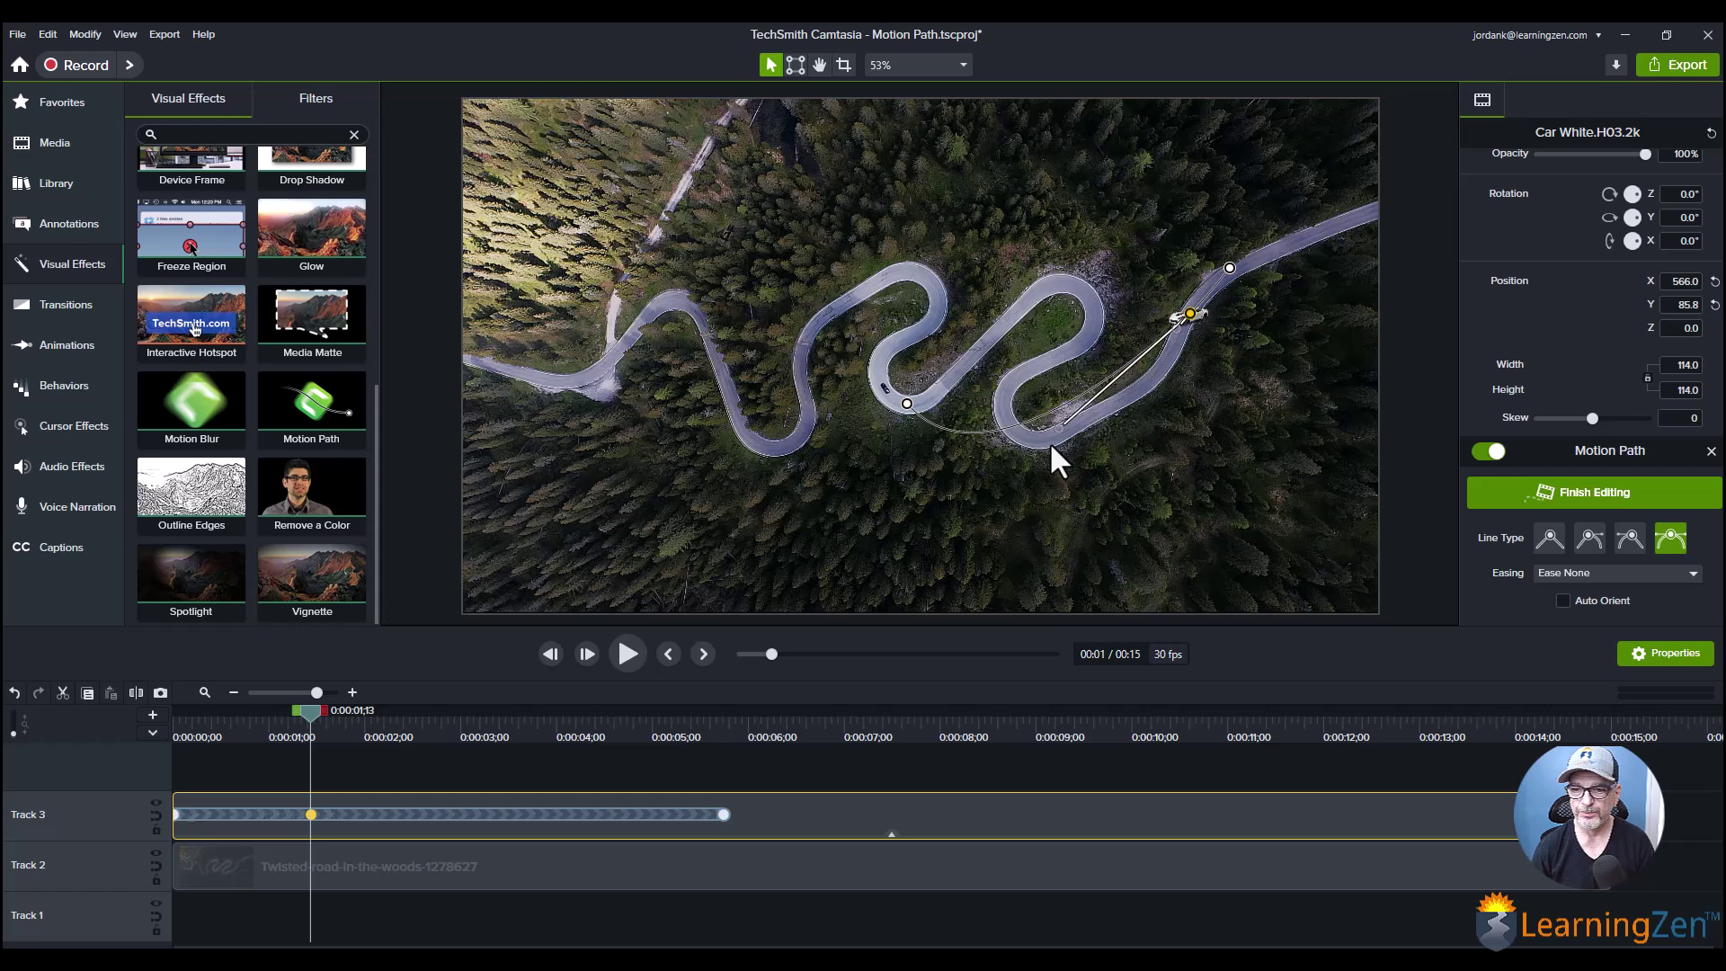
pyautogui.moveTo(1057, 428); pyautogui.dragTo(1114, 475)
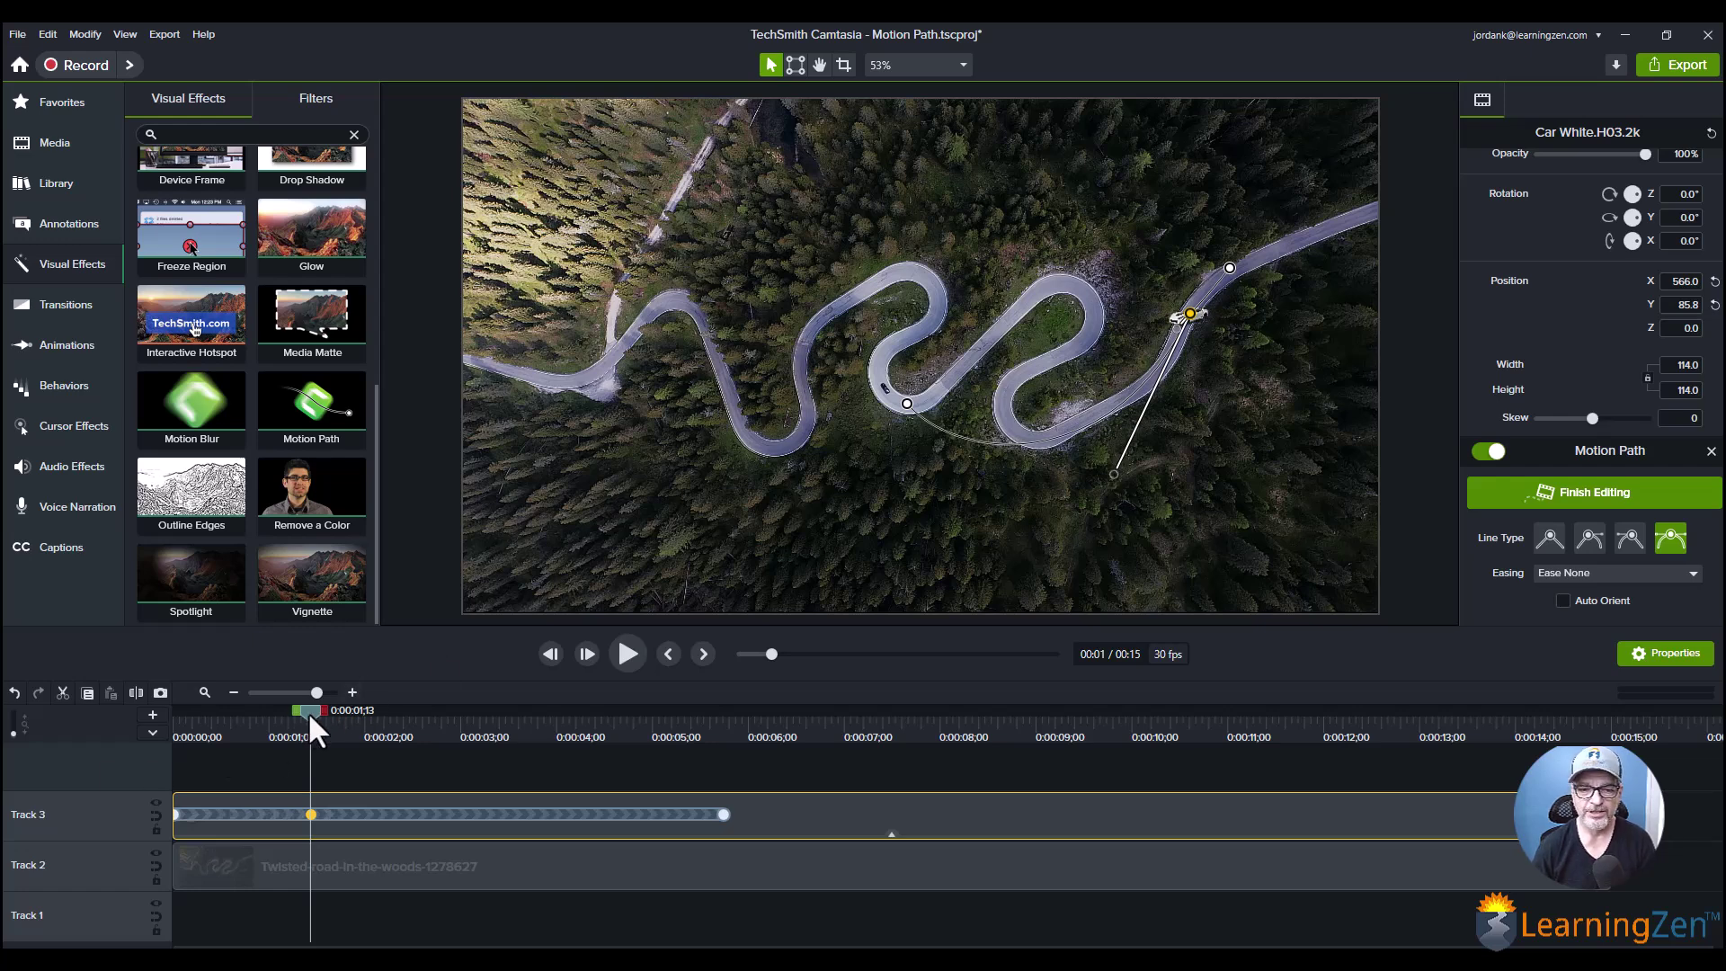
# - Add a motion point at 0:00:01;19 and shape its handles to hug the right bend
pyautogui.moveTo(310, 712); pyautogui.dragTo(329, 715)
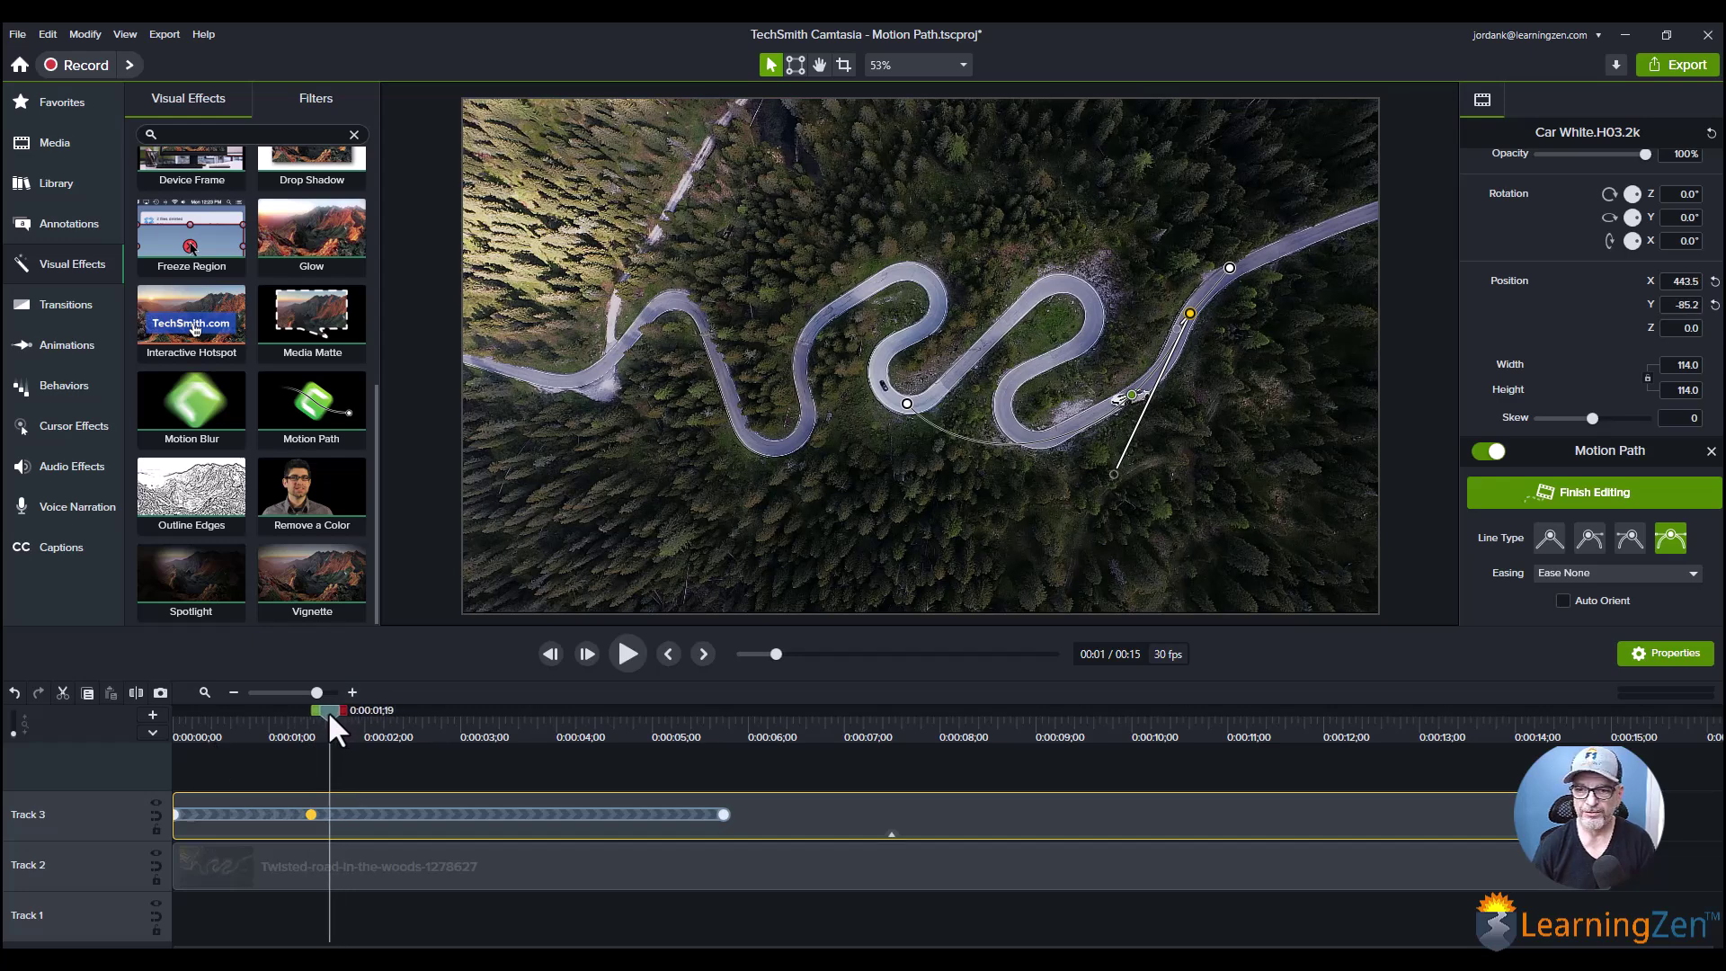
pyautogui.rightClick(327, 816)
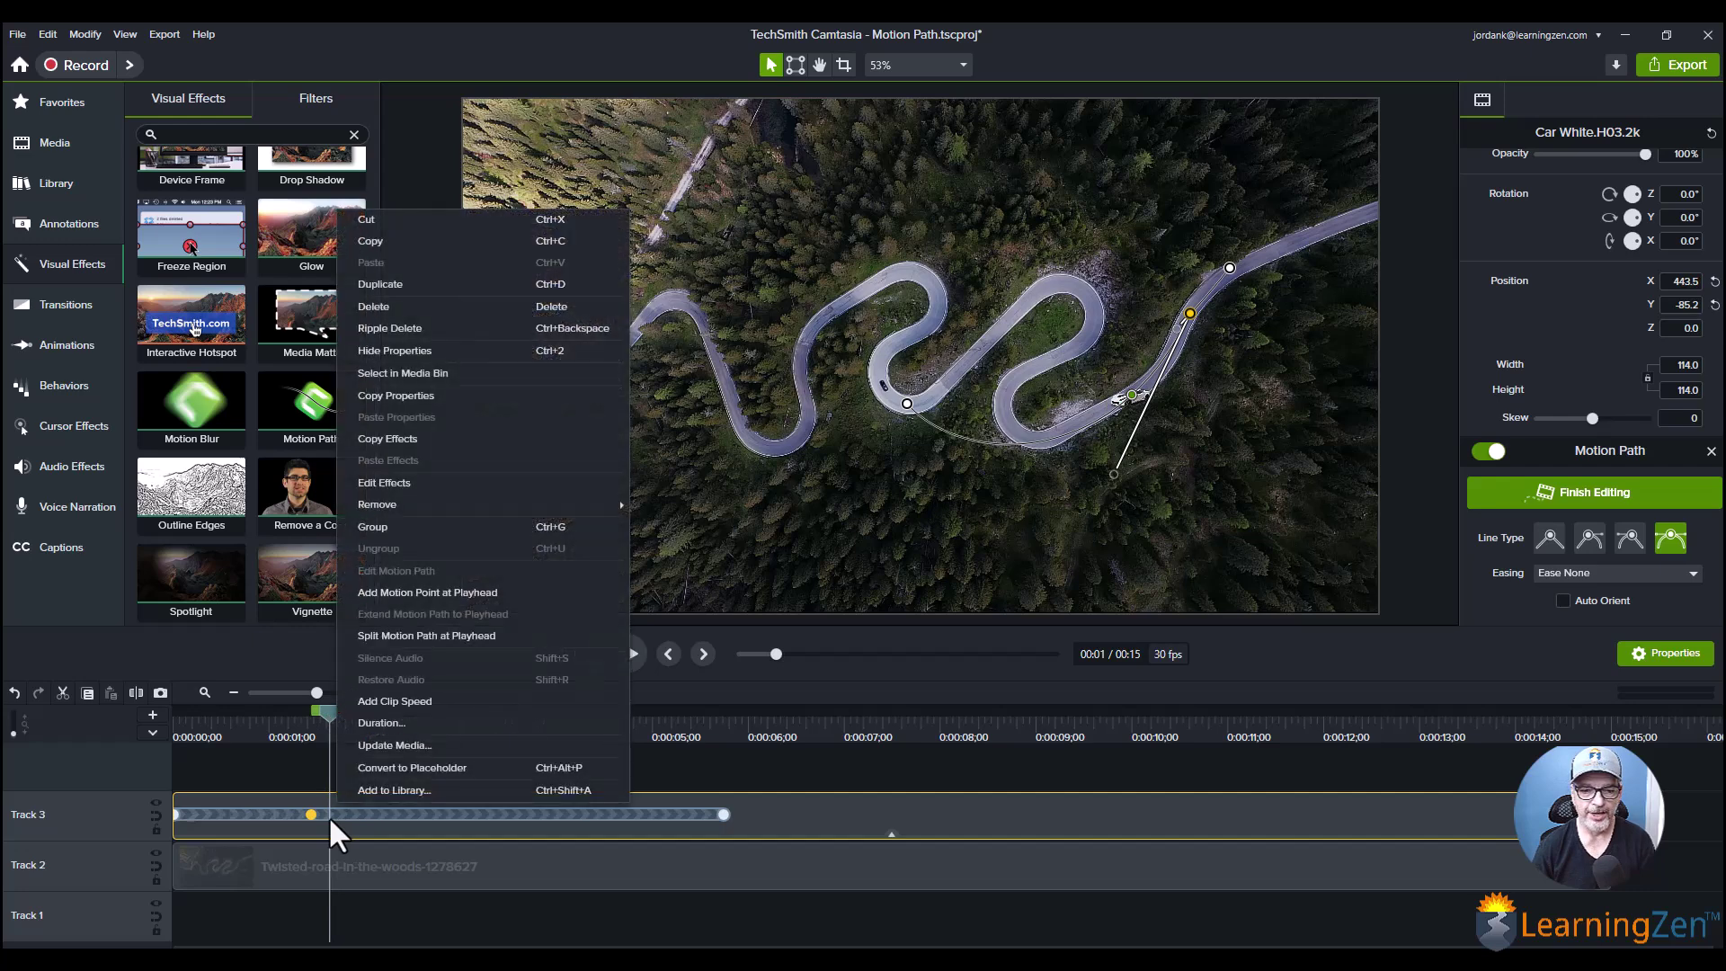
pyautogui.click(394, 594)
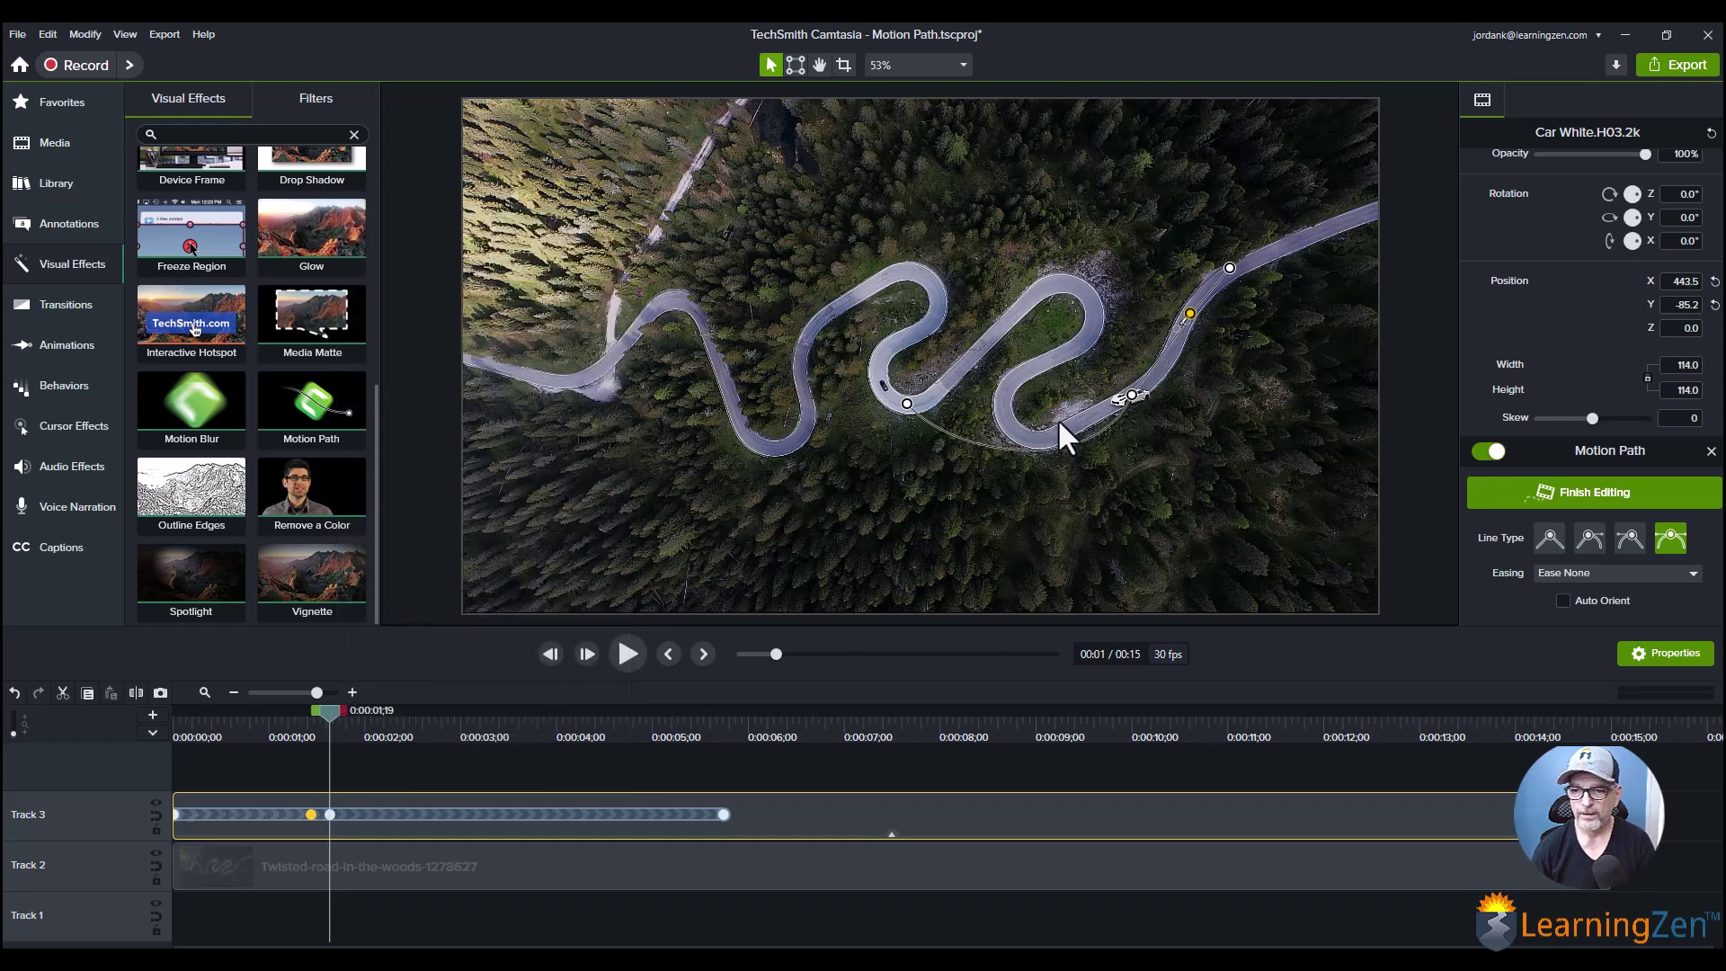
pyautogui.moveTo(1132, 393); pyautogui.dragTo(1089, 447)
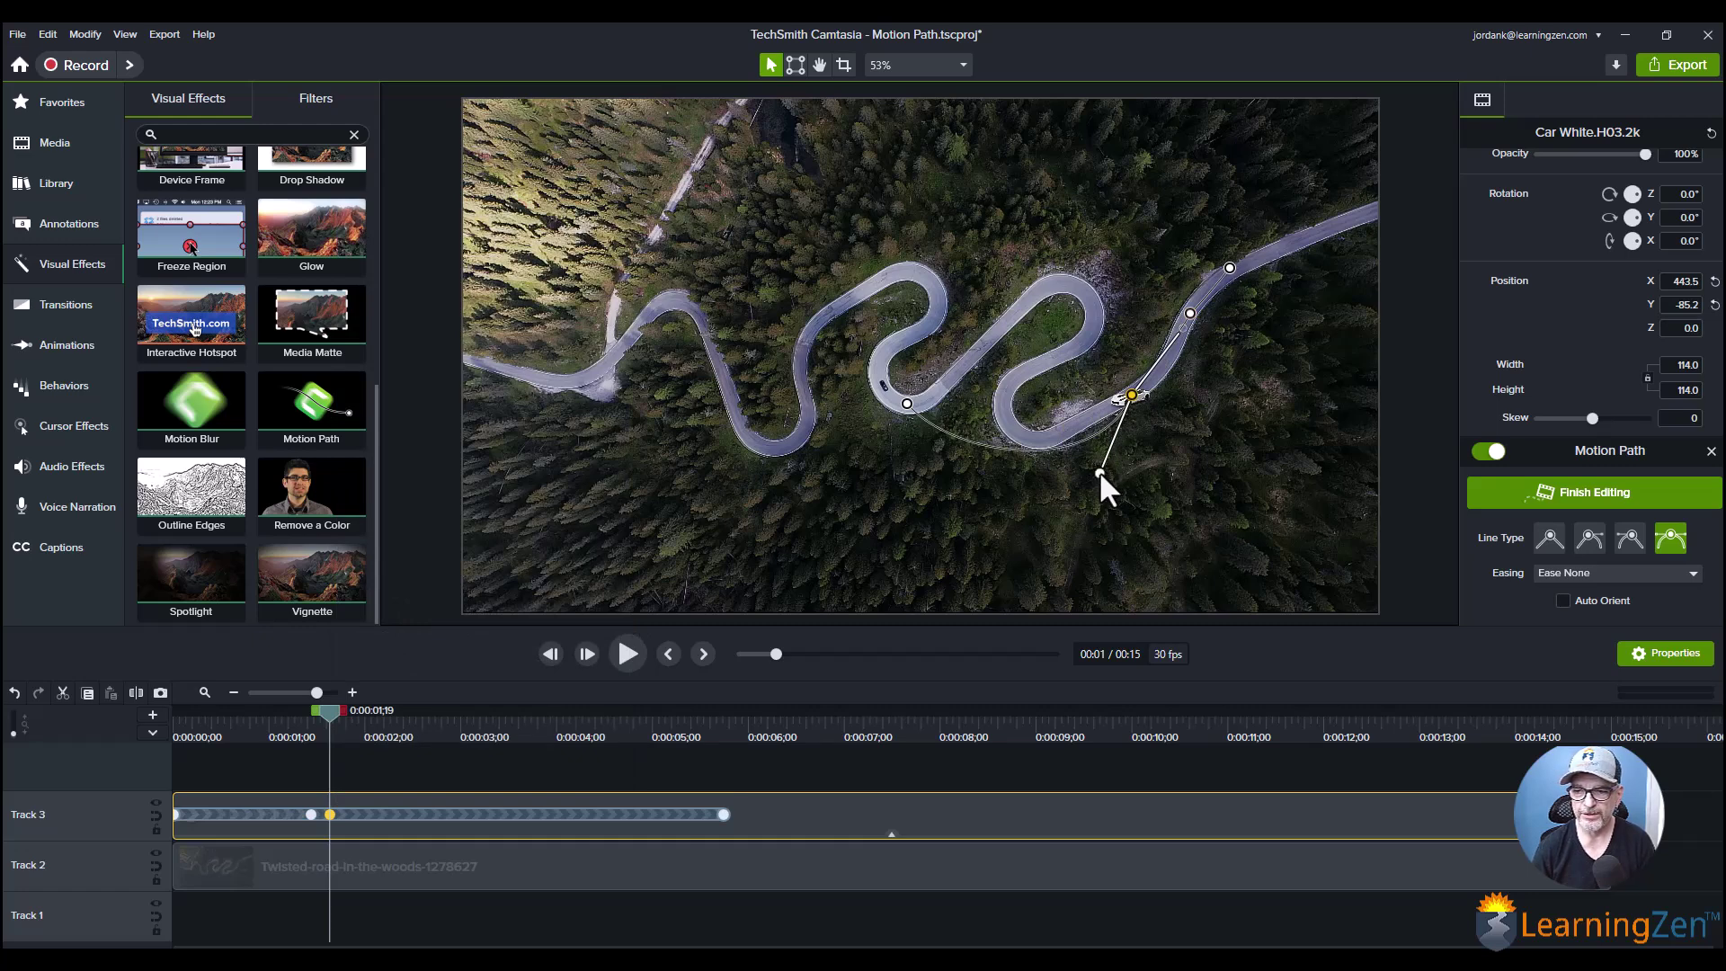
pyautogui.moveTo(1103, 472); pyautogui.dragTo(1064, 447)
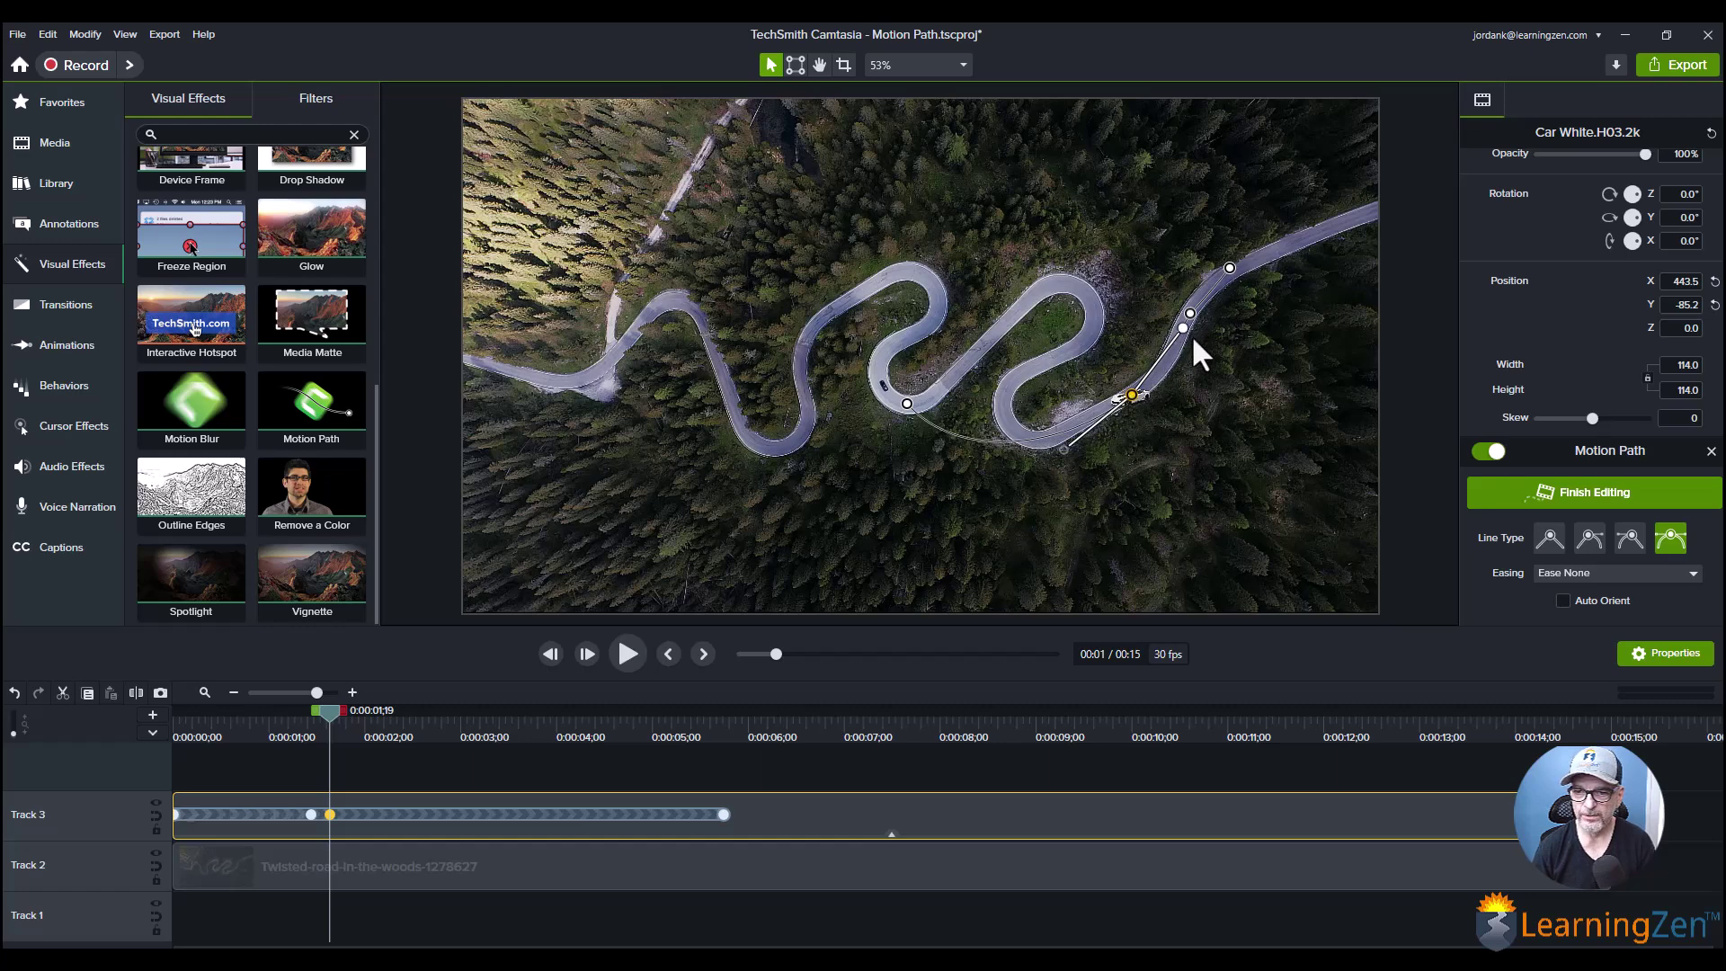
pyautogui.moveTo(1198, 343); pyautogui.dragTo(1204, 336)
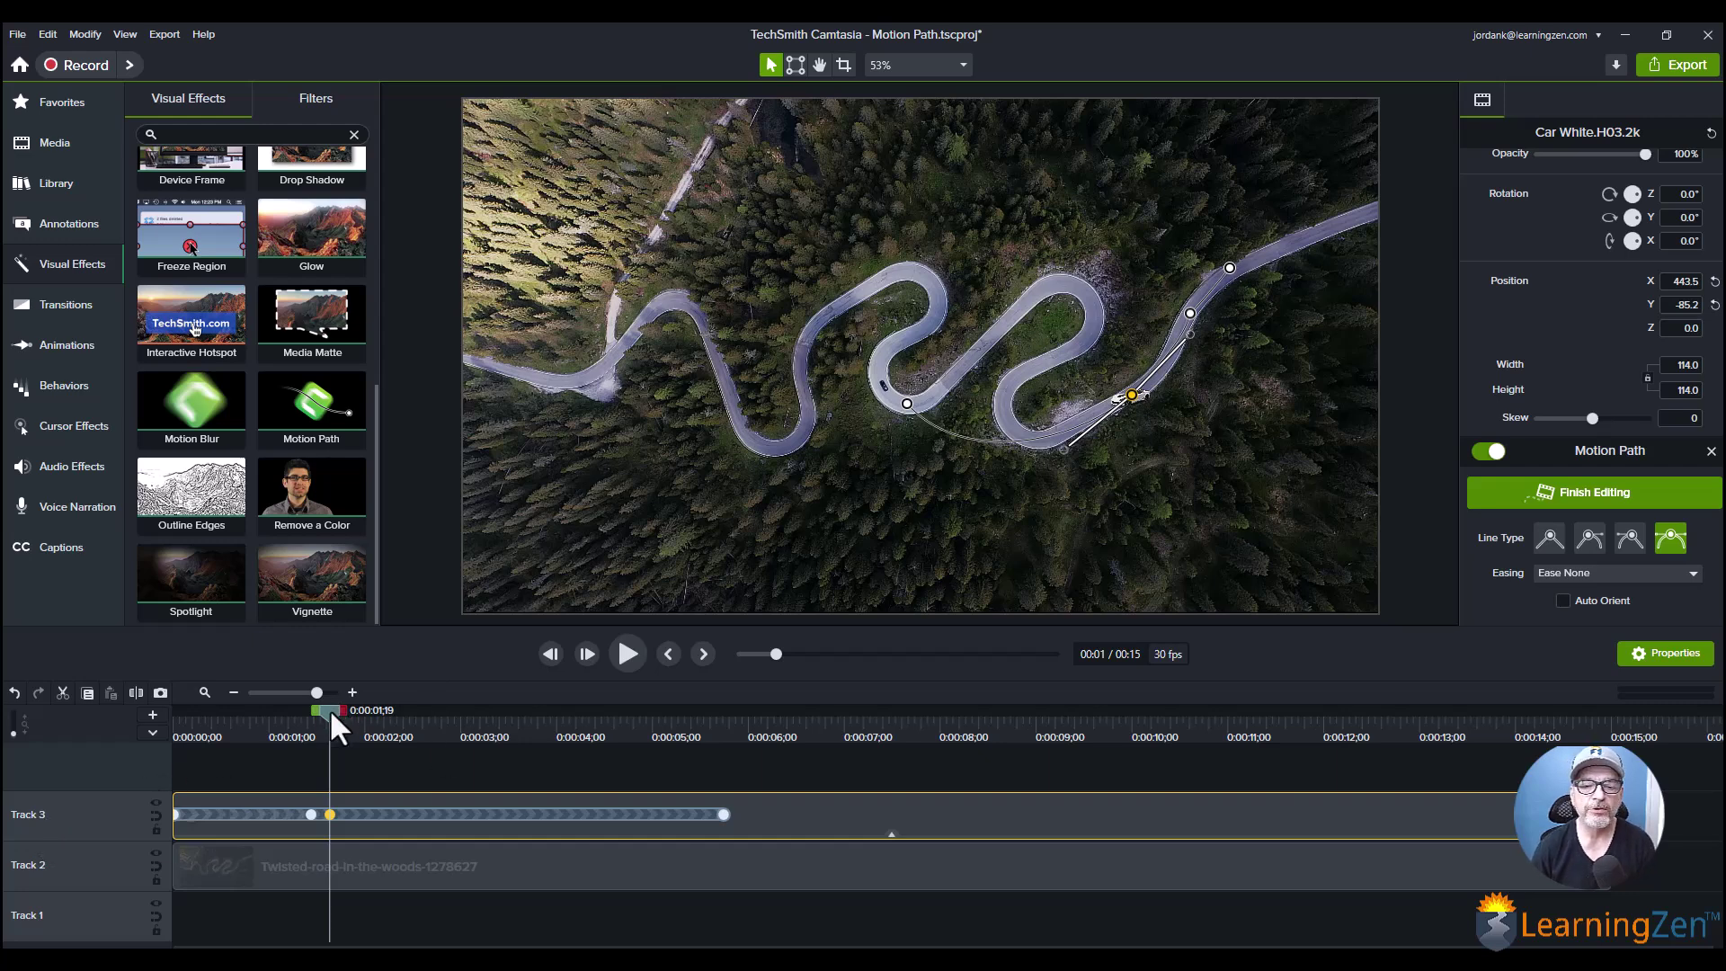
pyautogui.moveTo(330, 716); pyautogui.dragTo(380, 714)
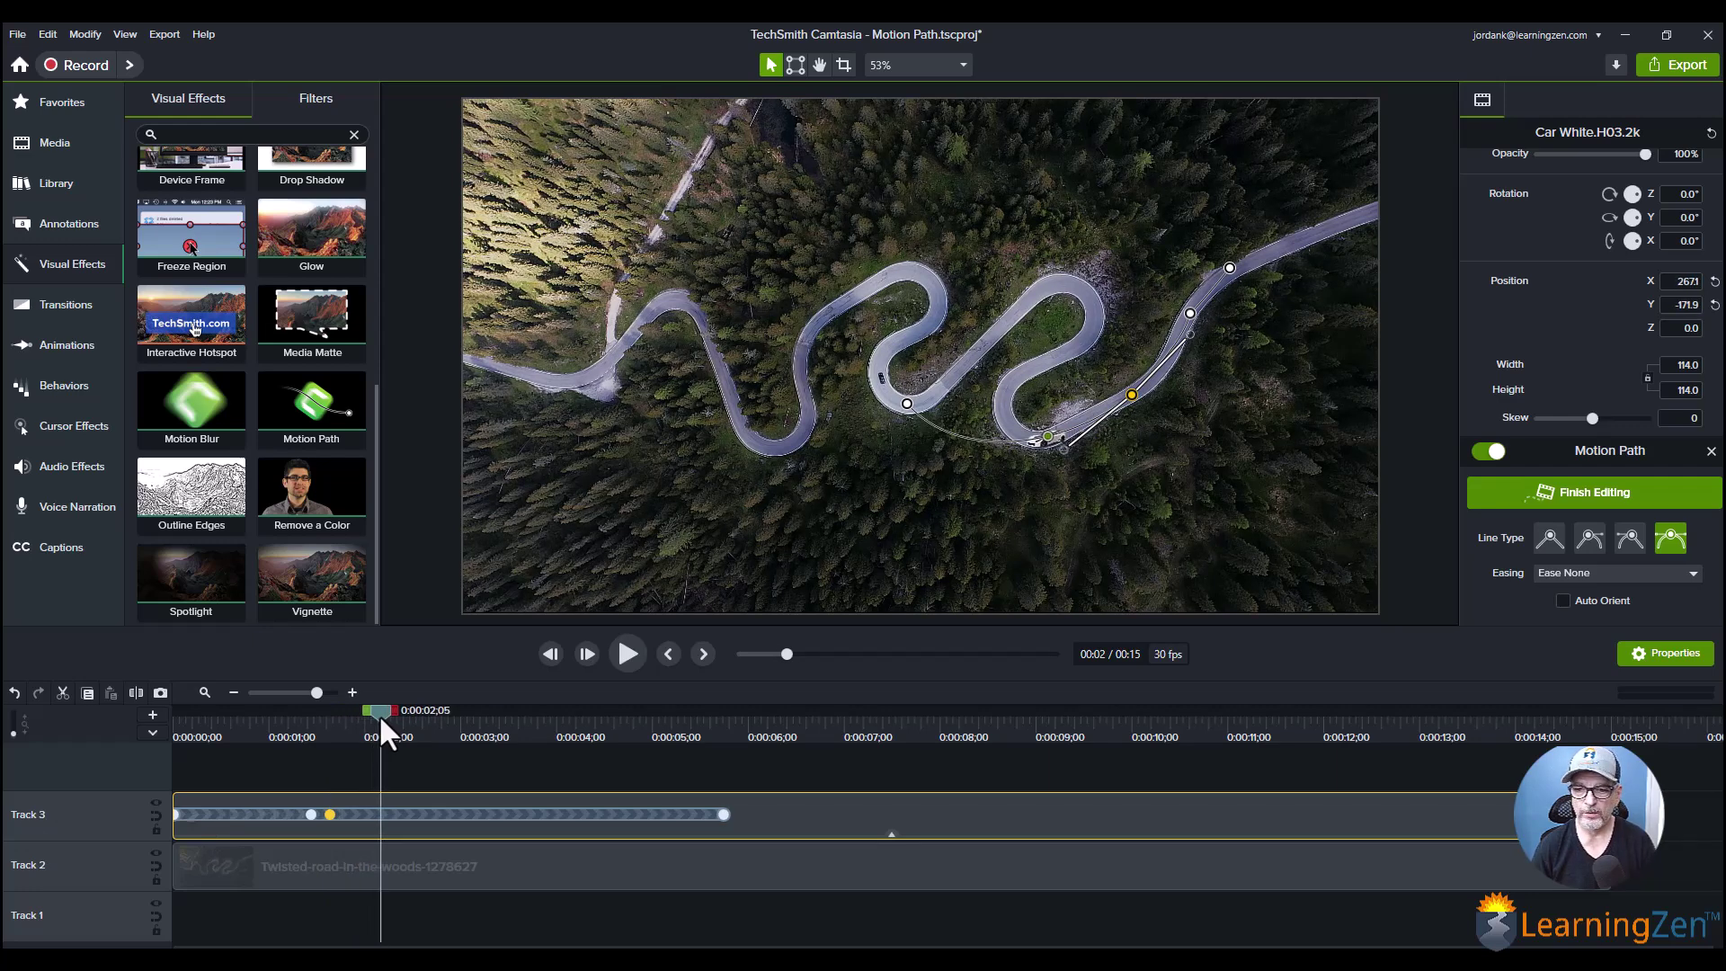
# - Add two motion points, place them on the lower hairpin road, and rewind to 0:00
pyautogui.rightClick(379, 815)
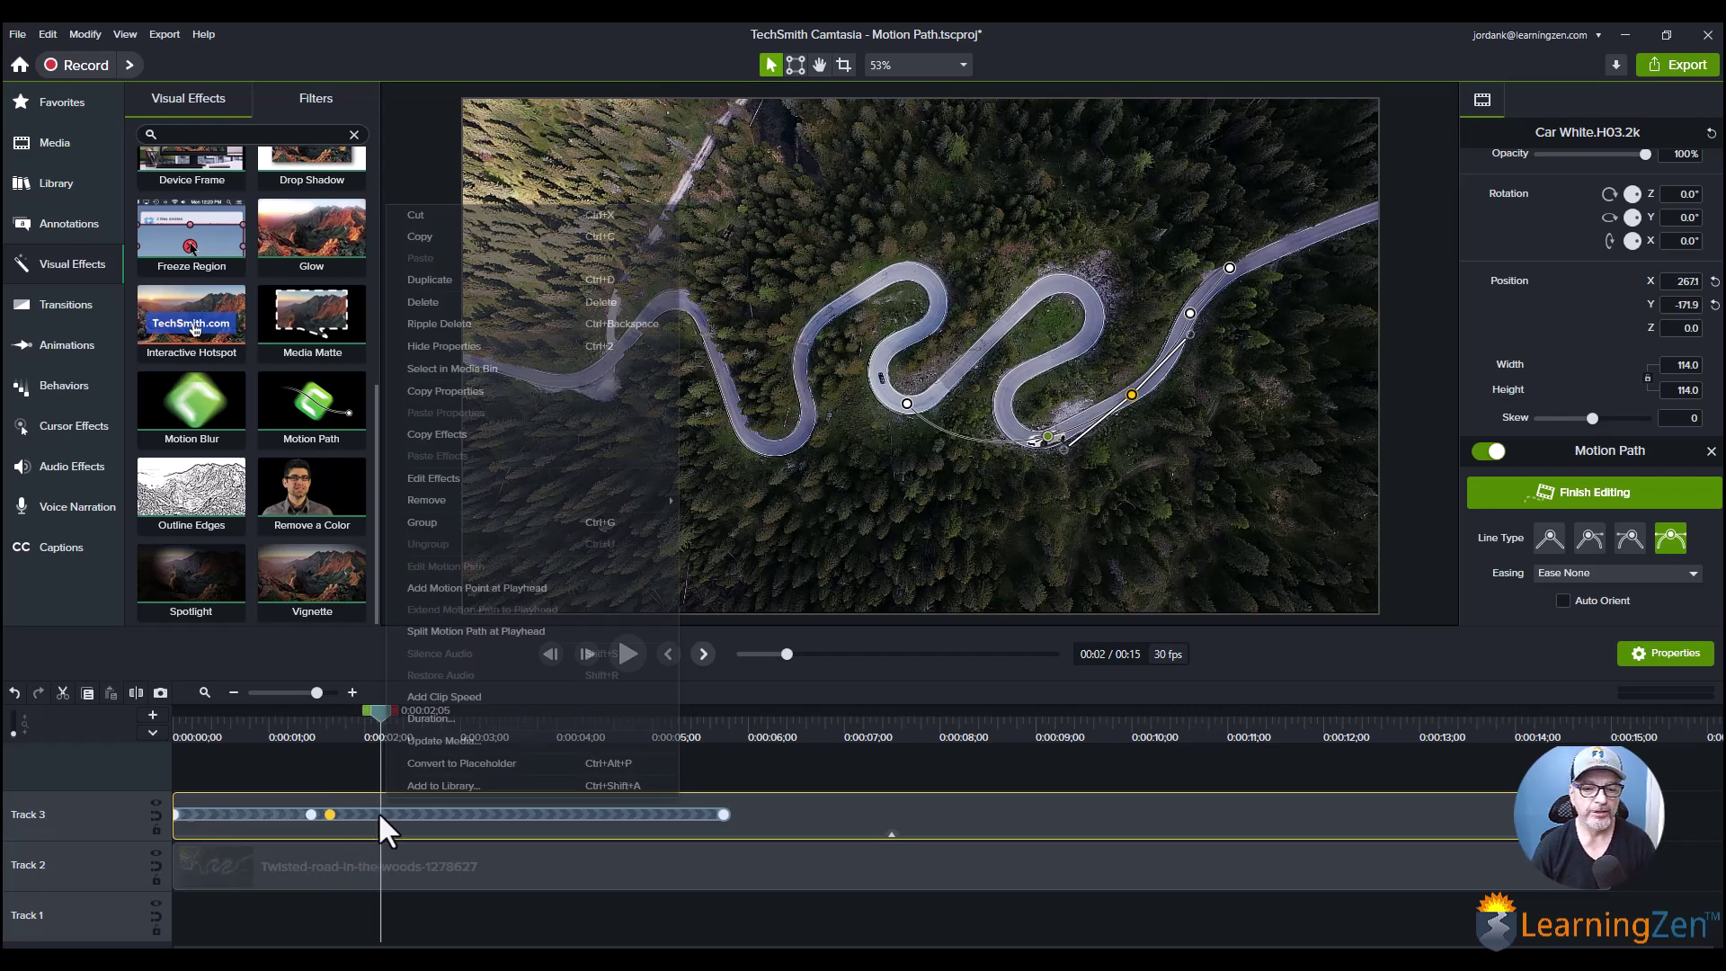
pyautogui.click(503, 588)
pyautogui.click(998, 428)
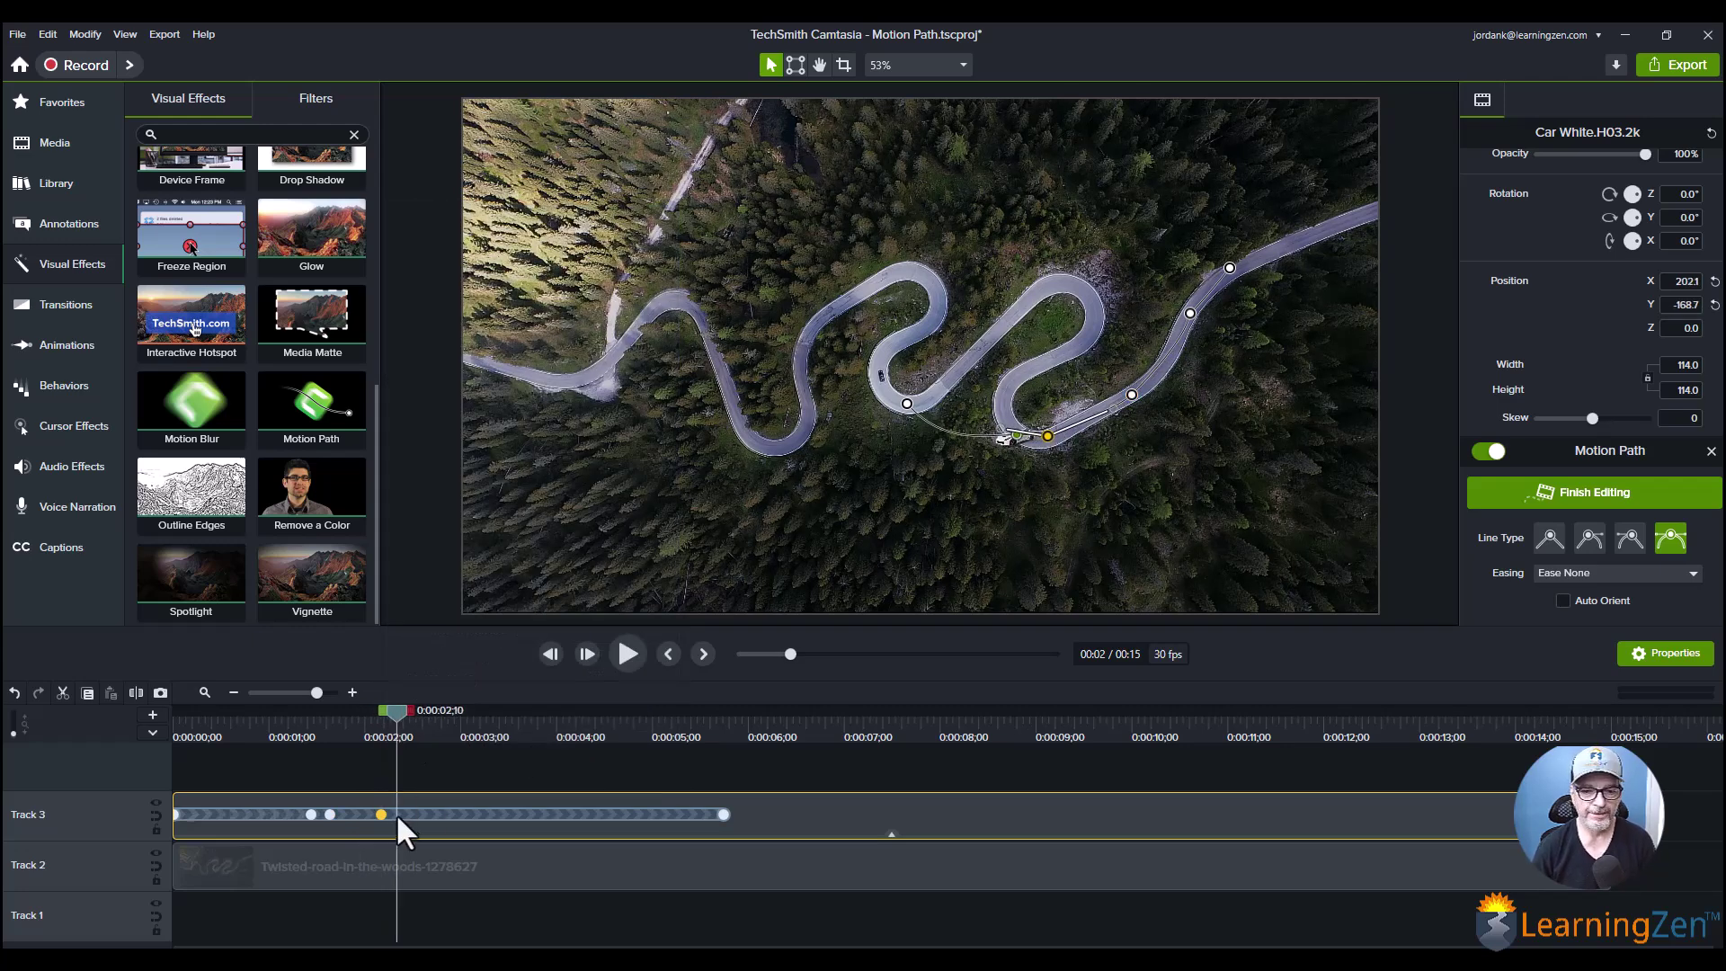
pyautogui.moveTo(907, 403); pyautogui.dragTo(1003, 382)
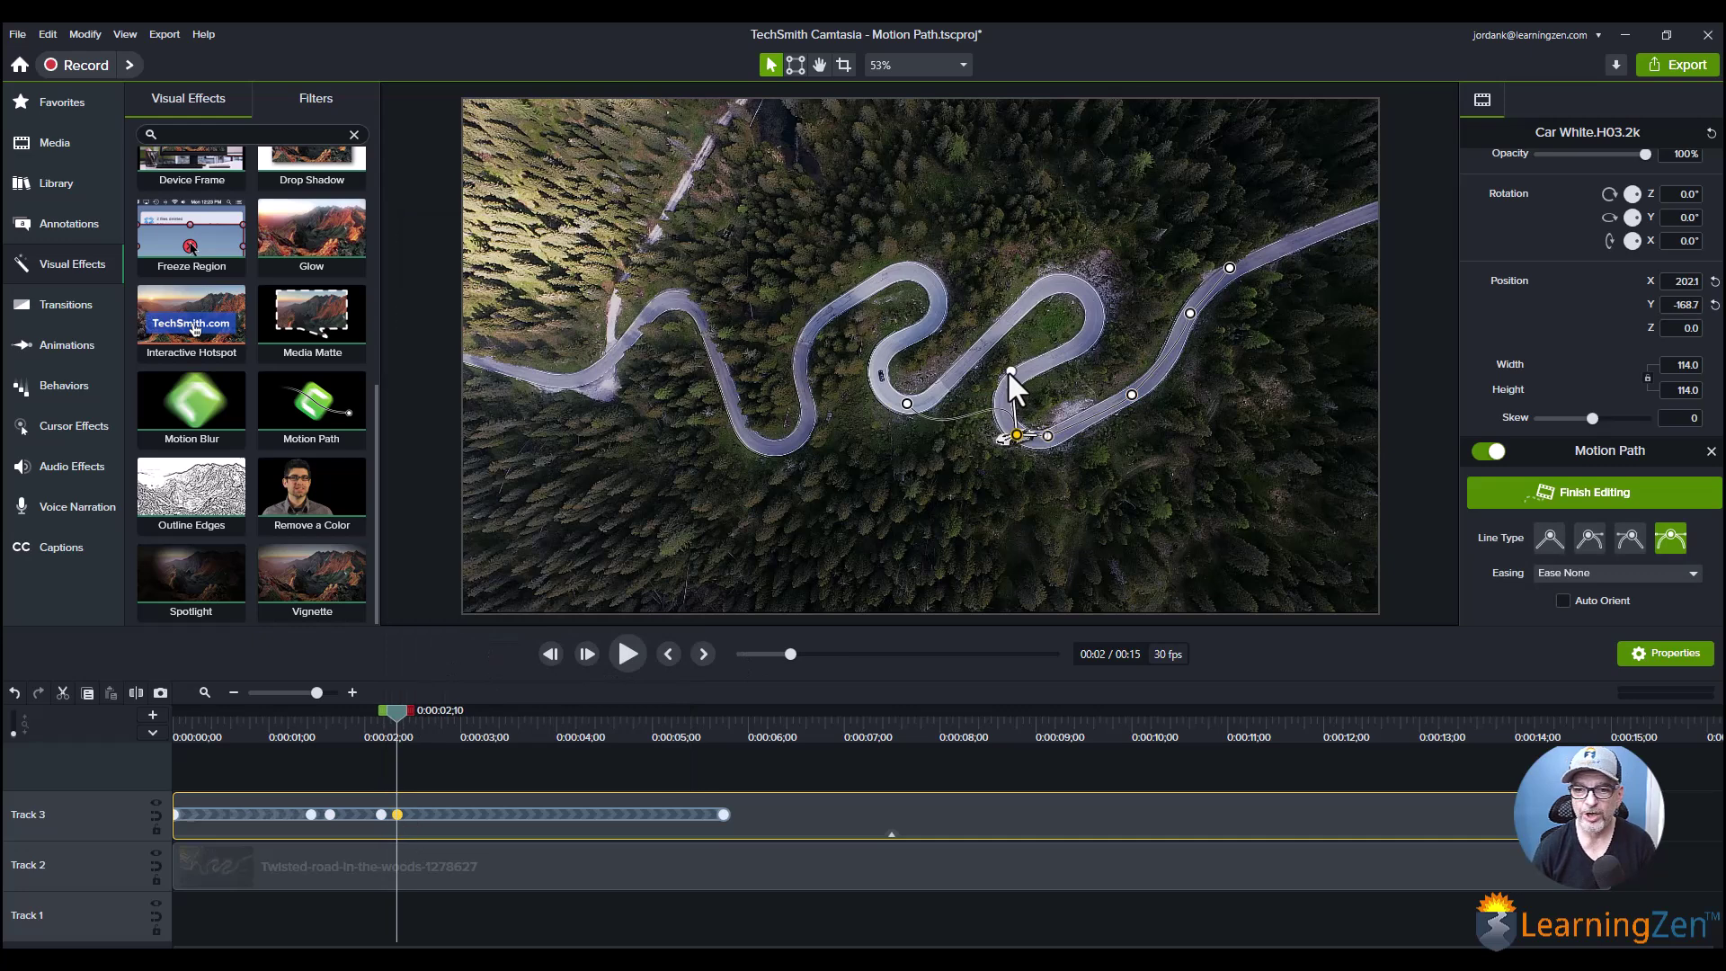
pyautogui.click(1017, 436)
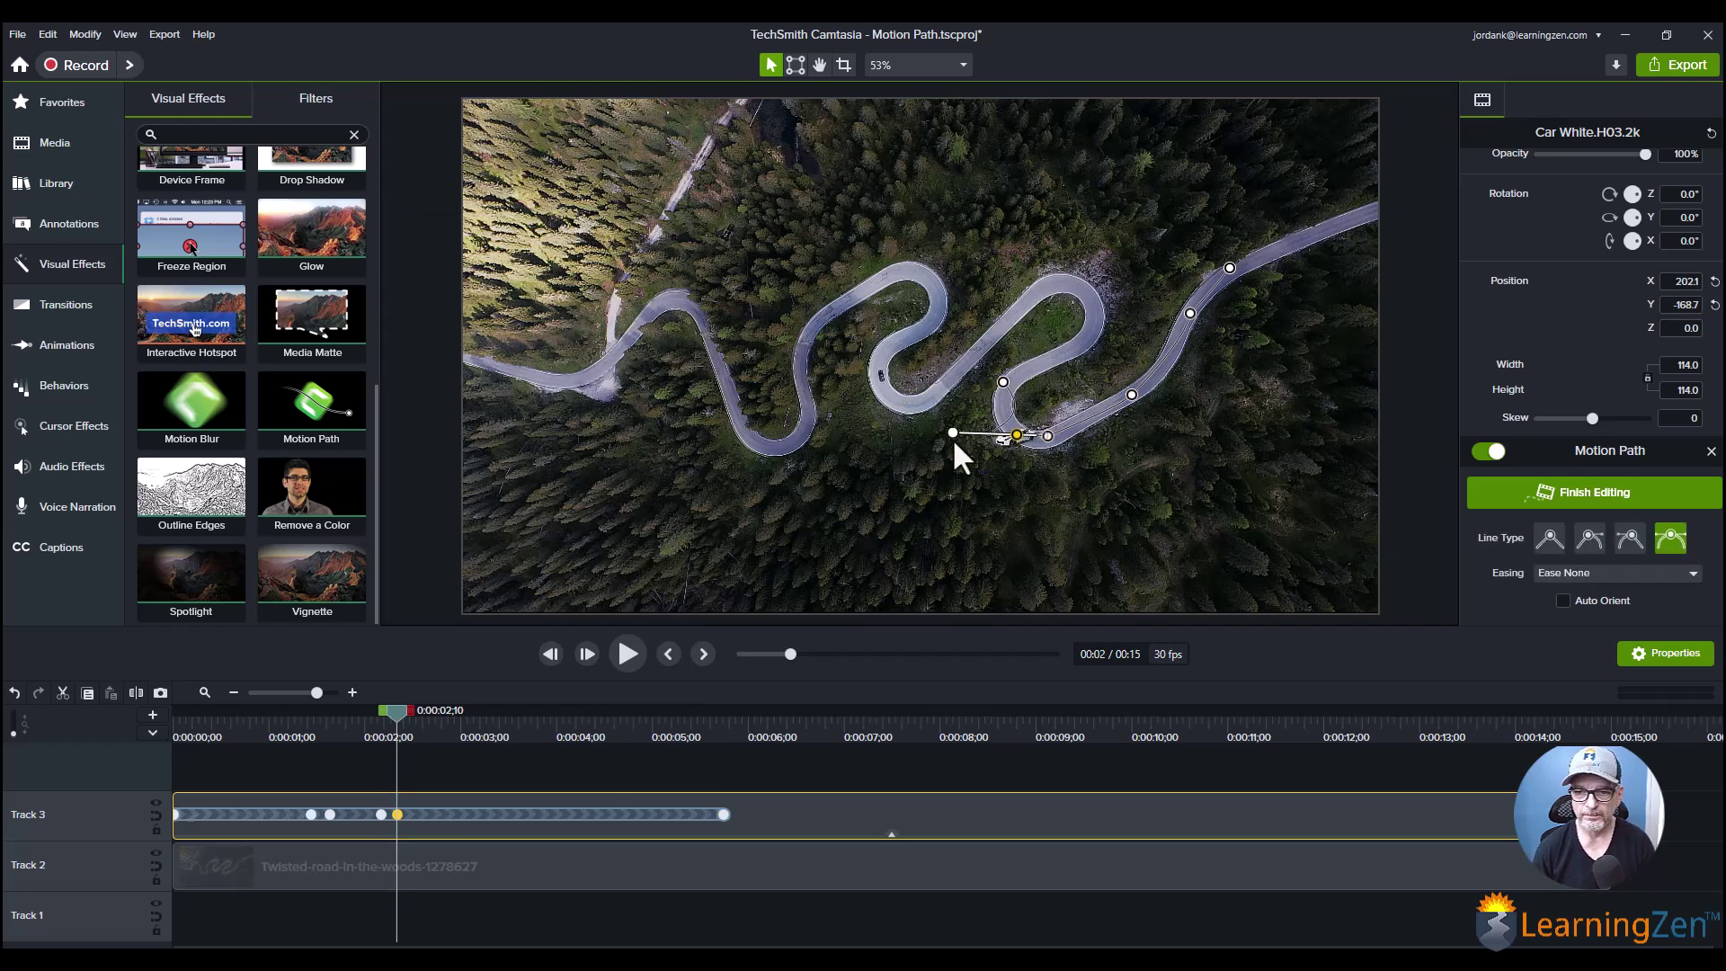
pyautogui.click(1004, 382)
pyautogui.click(1043, 429)
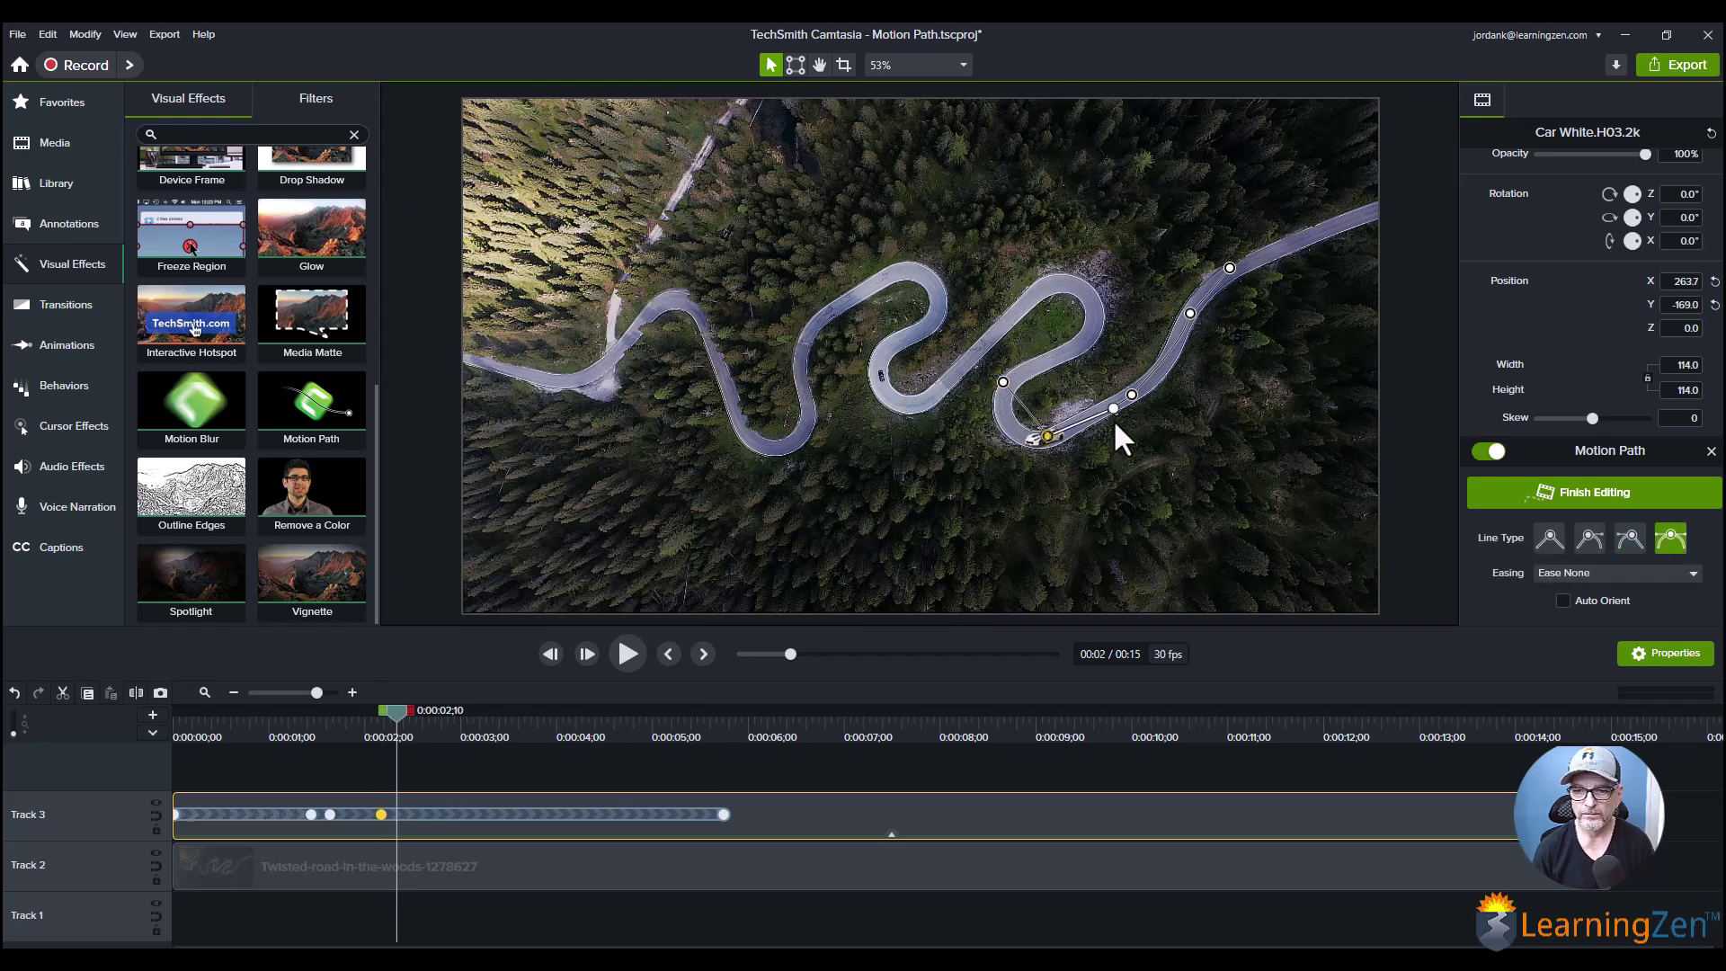
pyautogui.moveTo(1038, 420); pyautogui.dragTo(1001, 399)
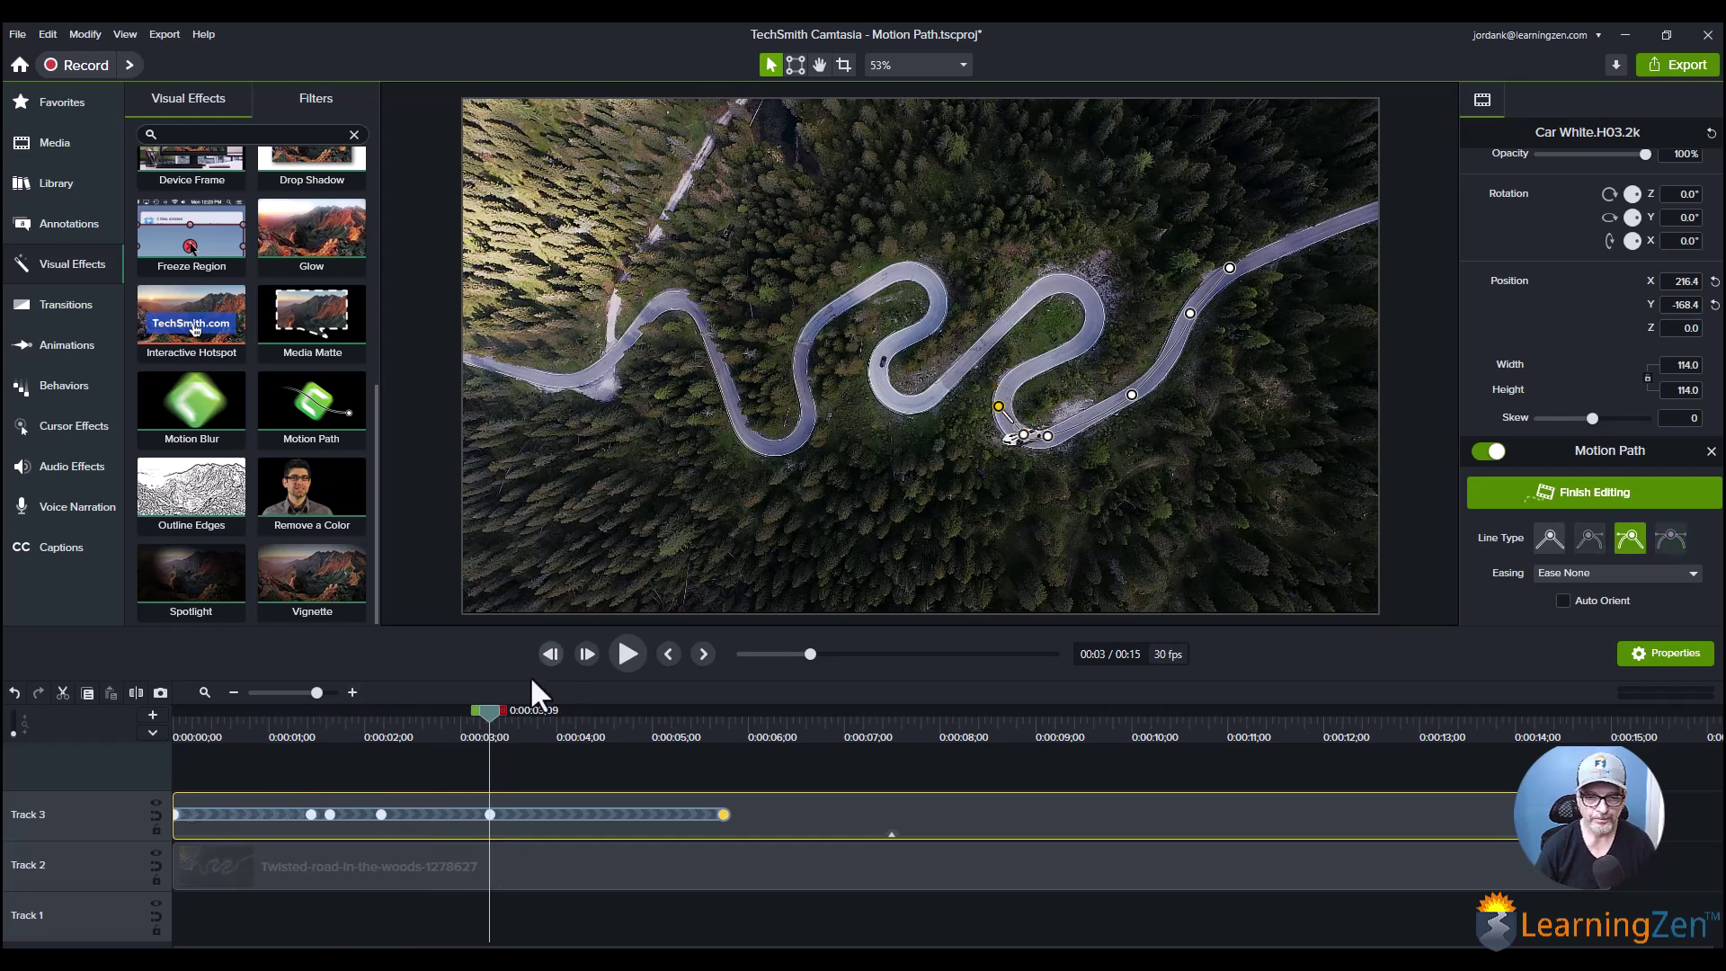
pyautogui.moveTo(487, 710); pyautogui.dragTo(146, 745)
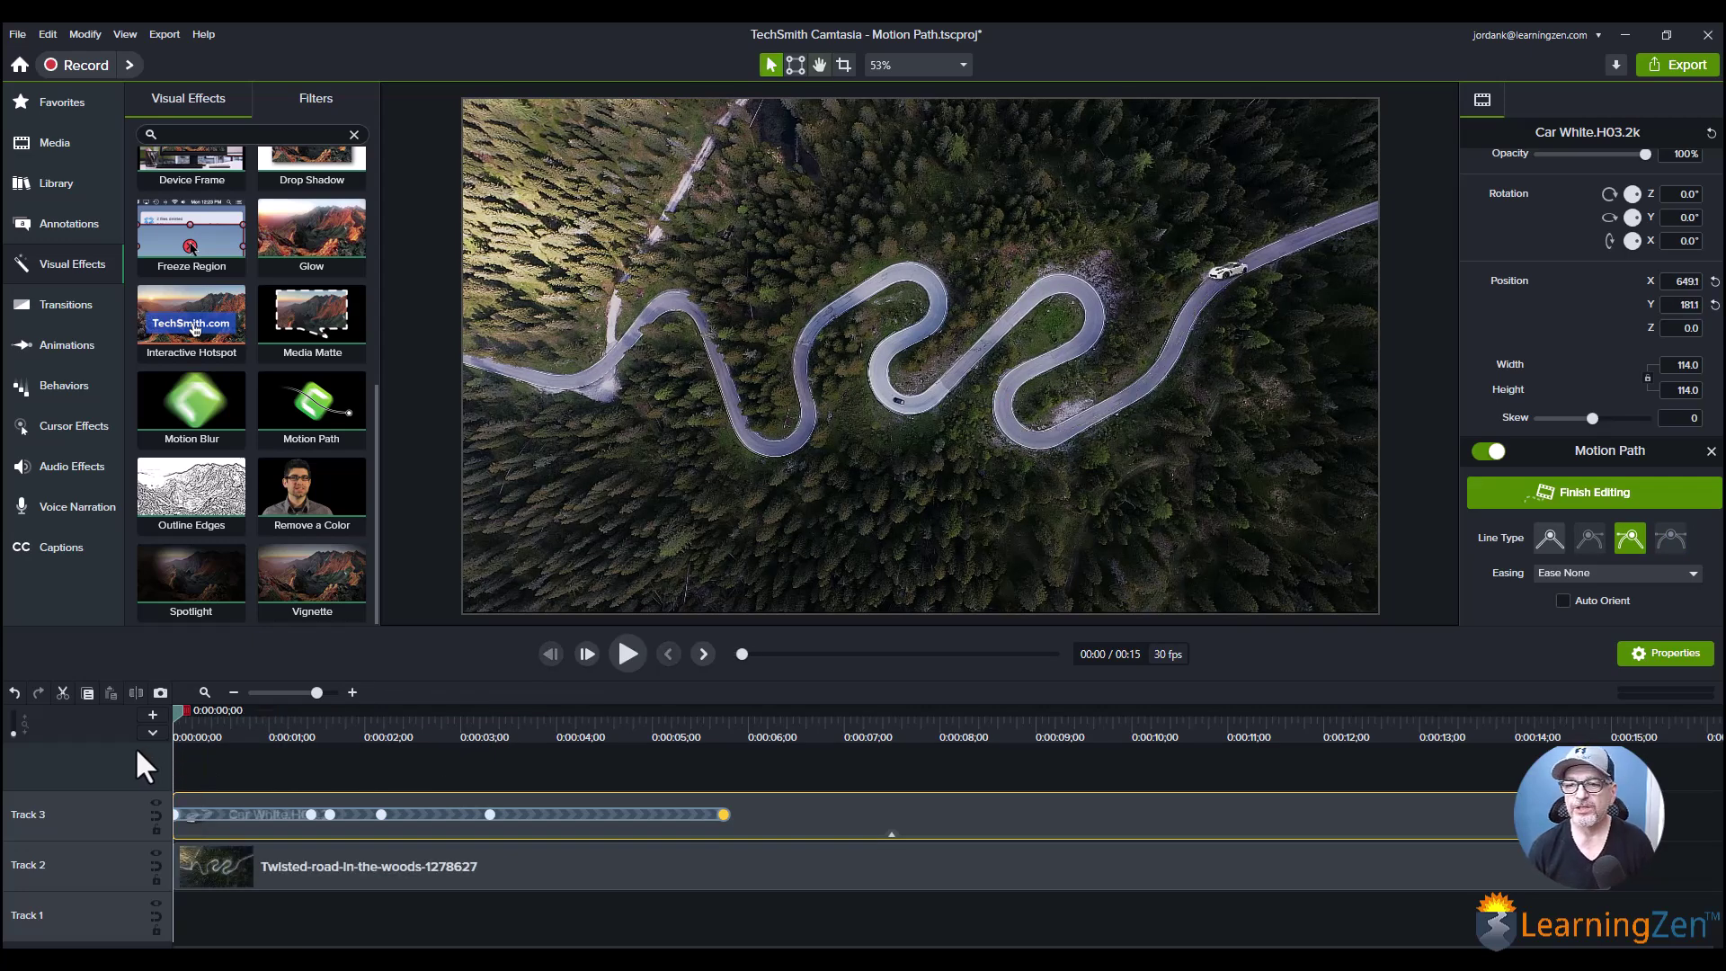
pyautogui.press('space')
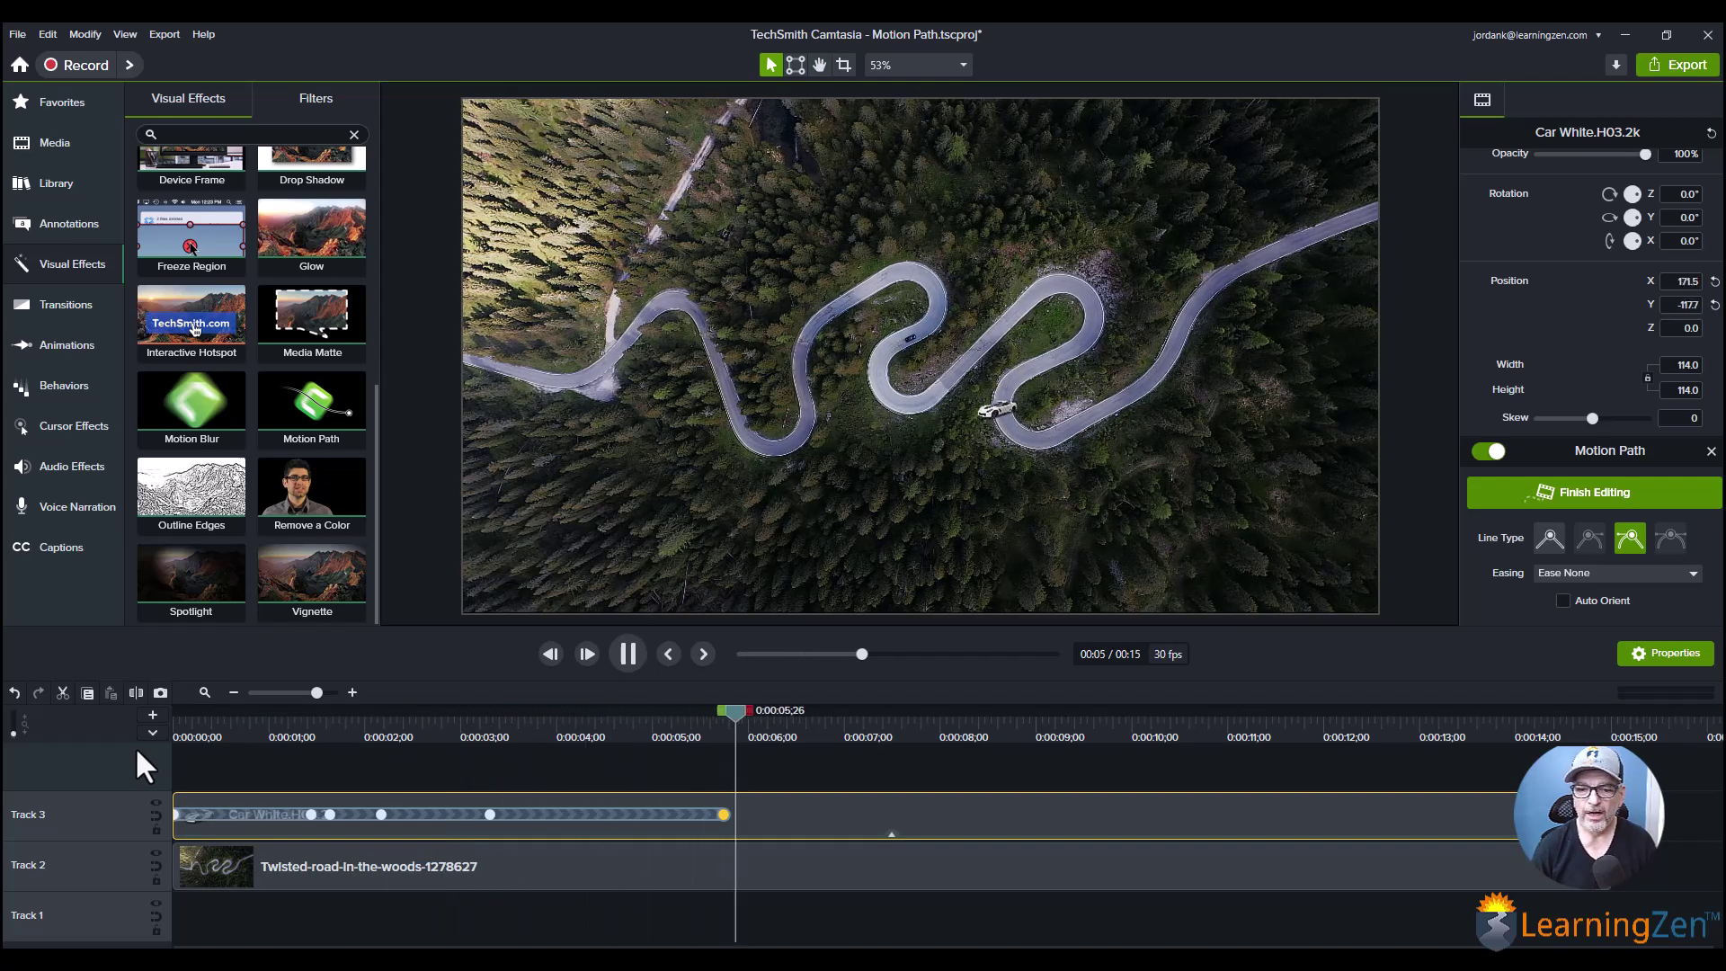
pyautogui.press('space')
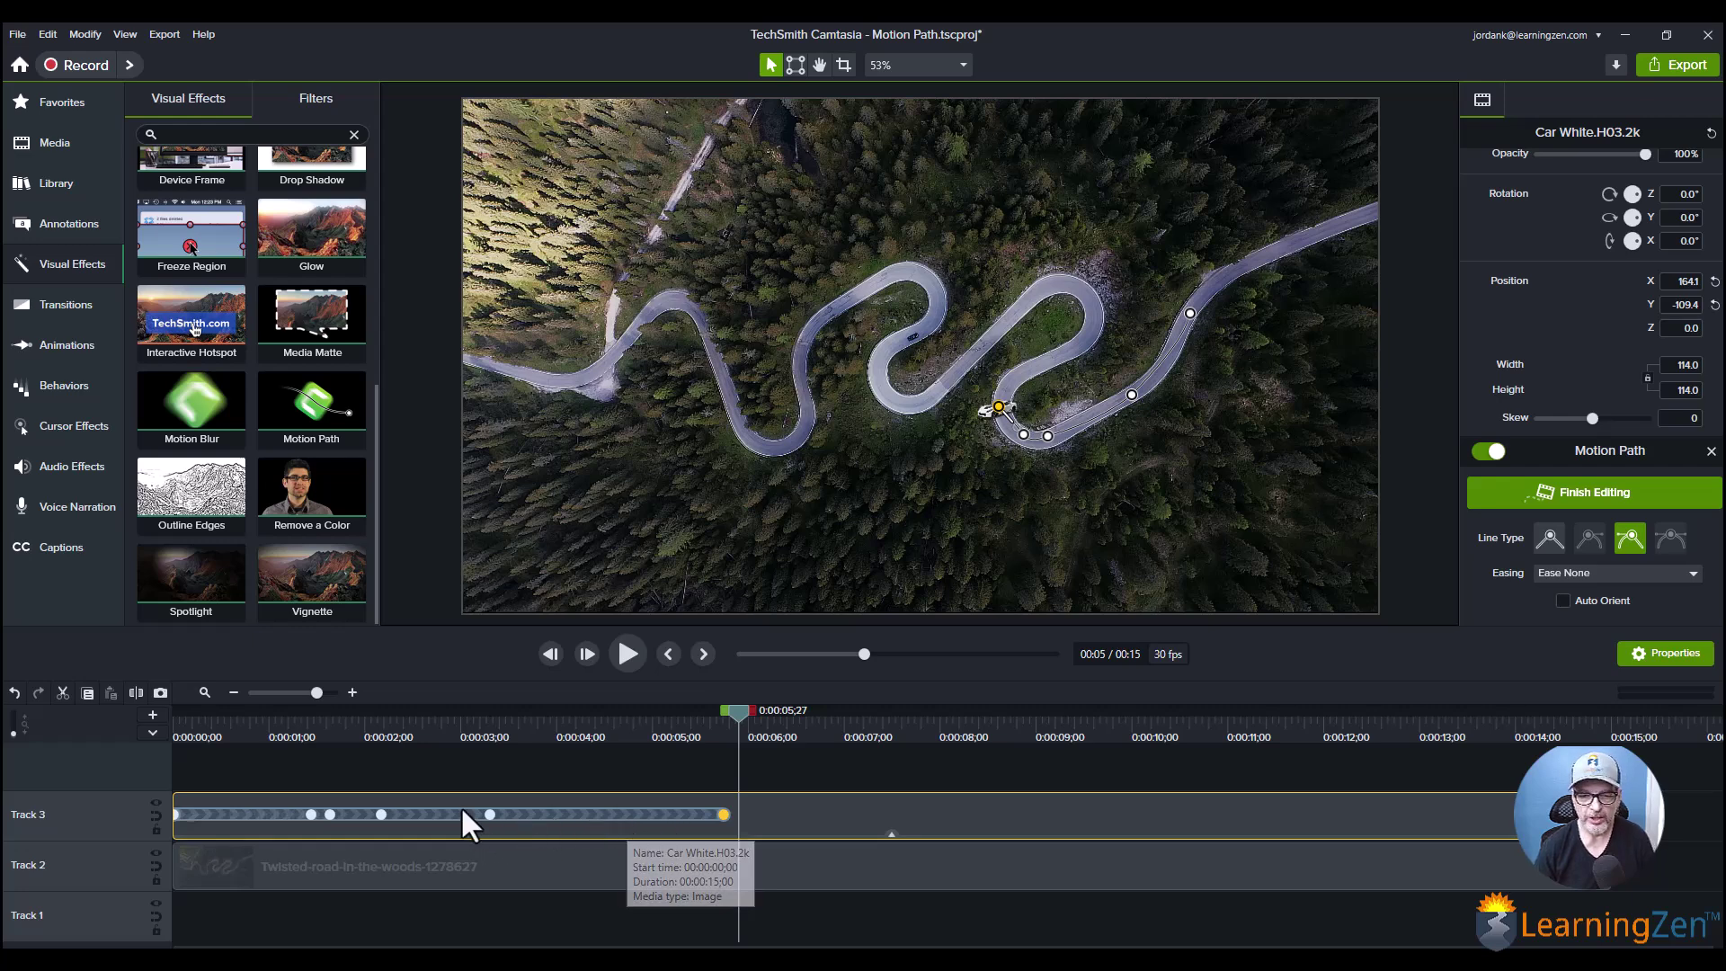
pyautogui.click(490, 814)
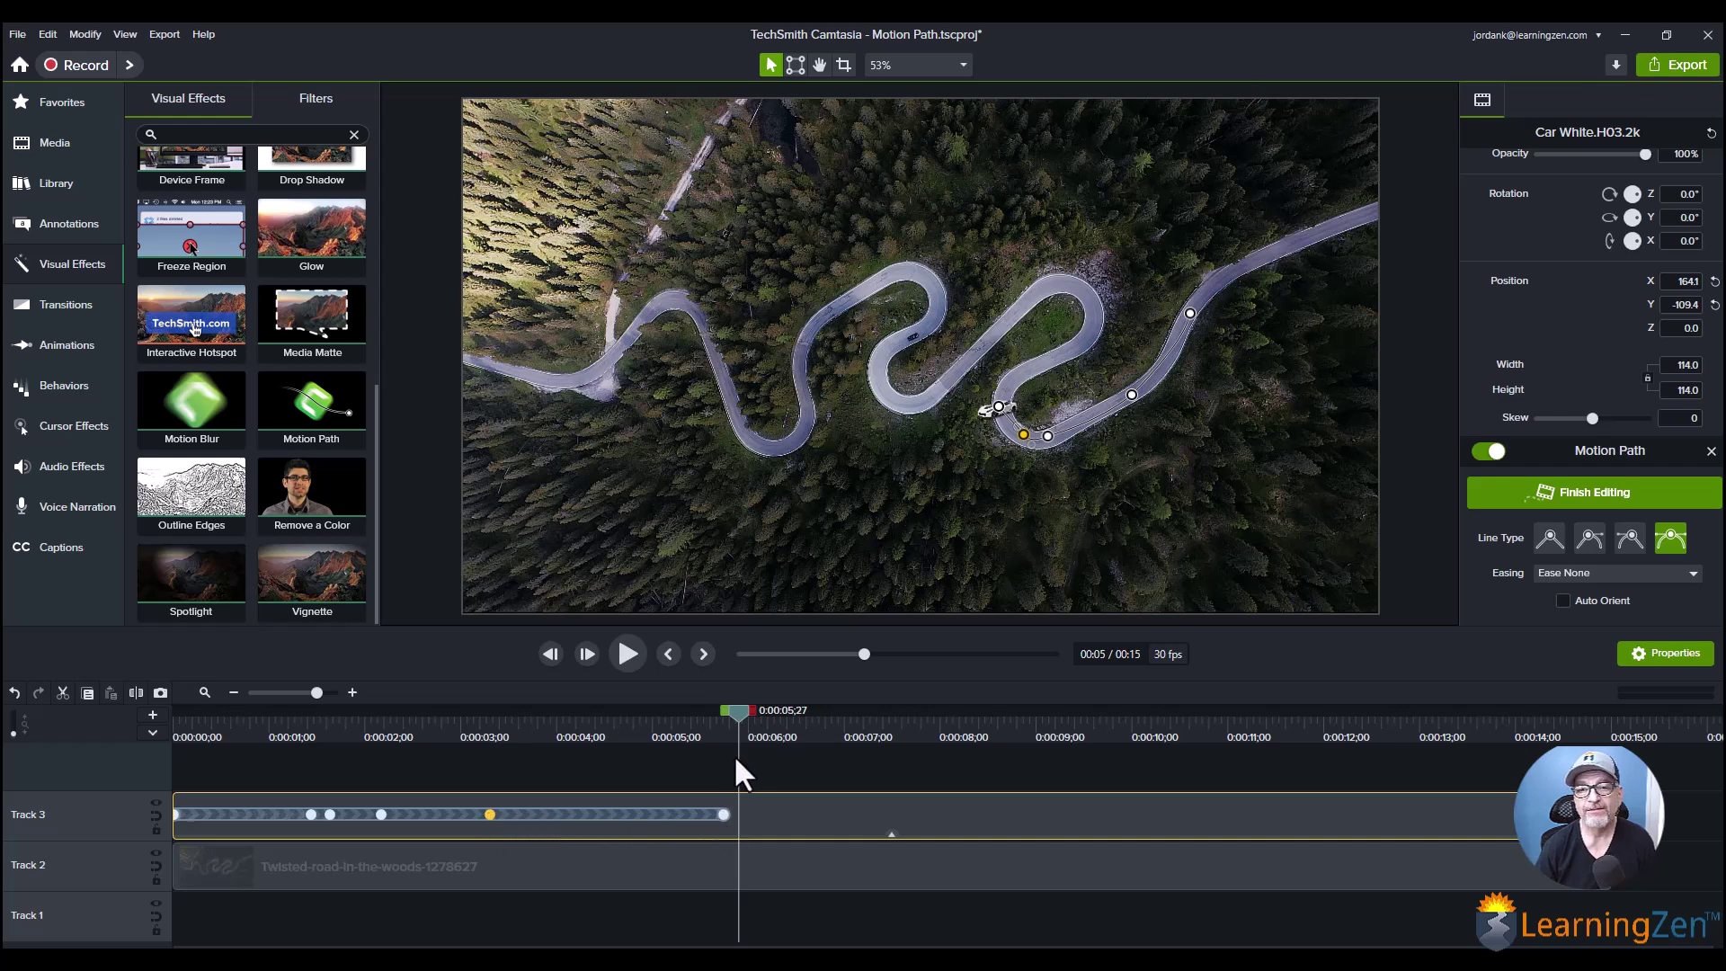
# - Retime the path keyframes to run from the clip start to about 0:00:04, then play
pyautogui.click(724, 814)
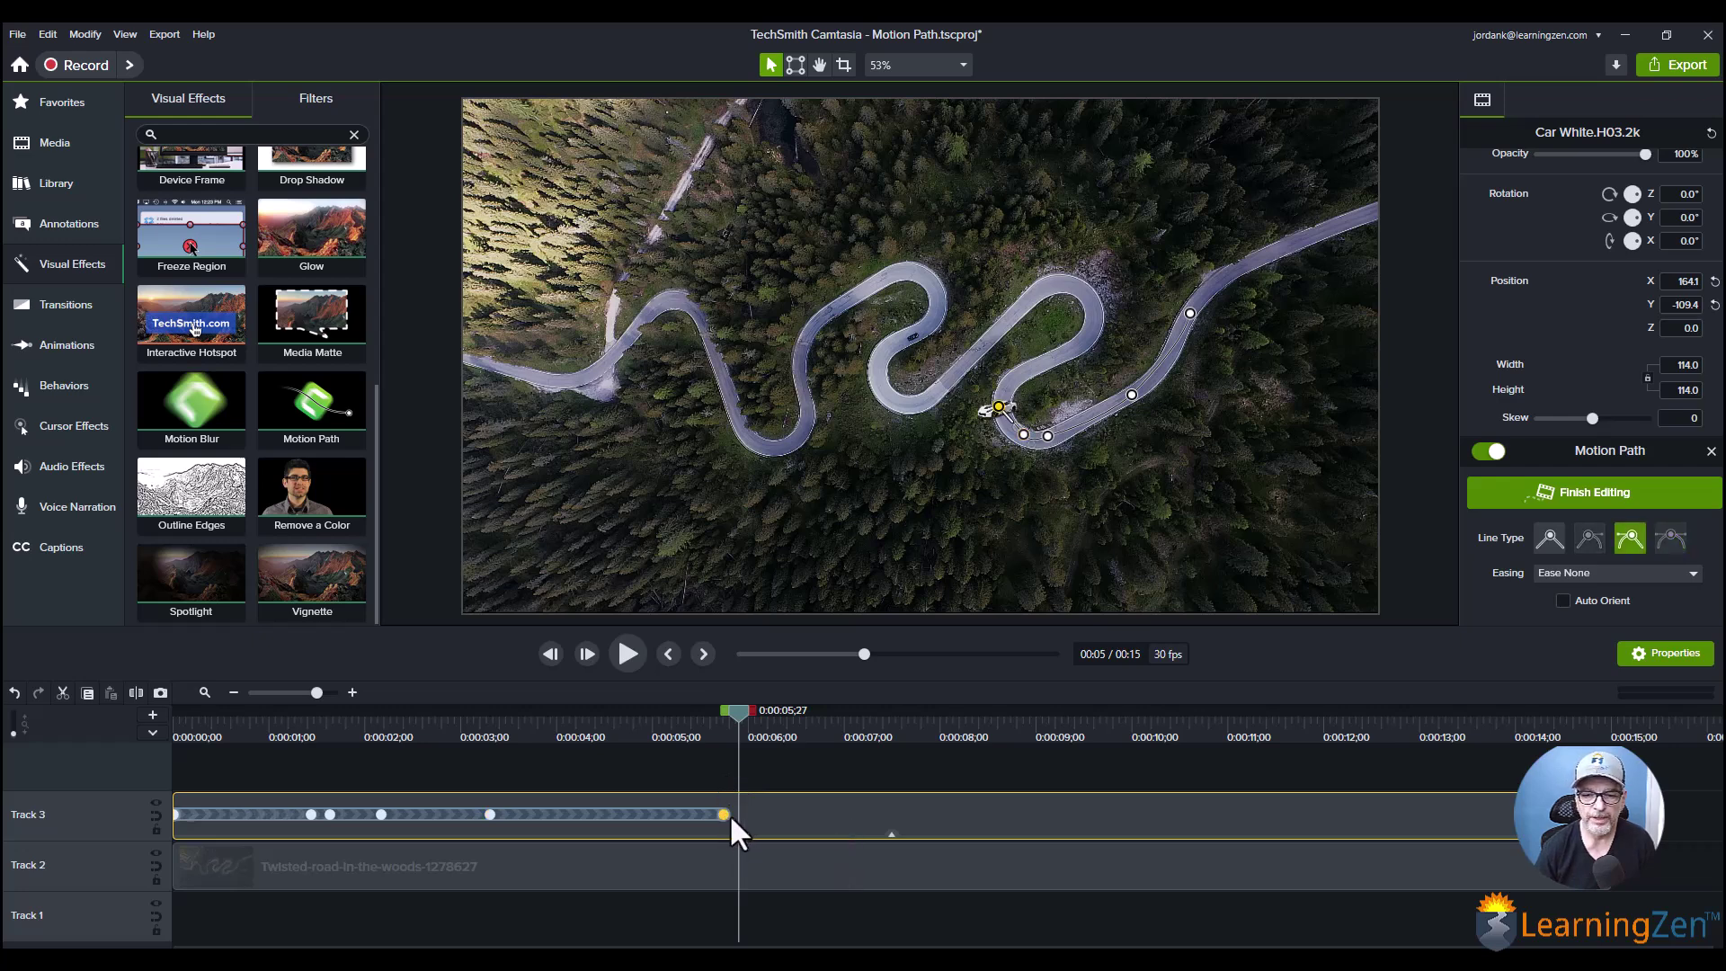
pyautogui.click(713, 816)
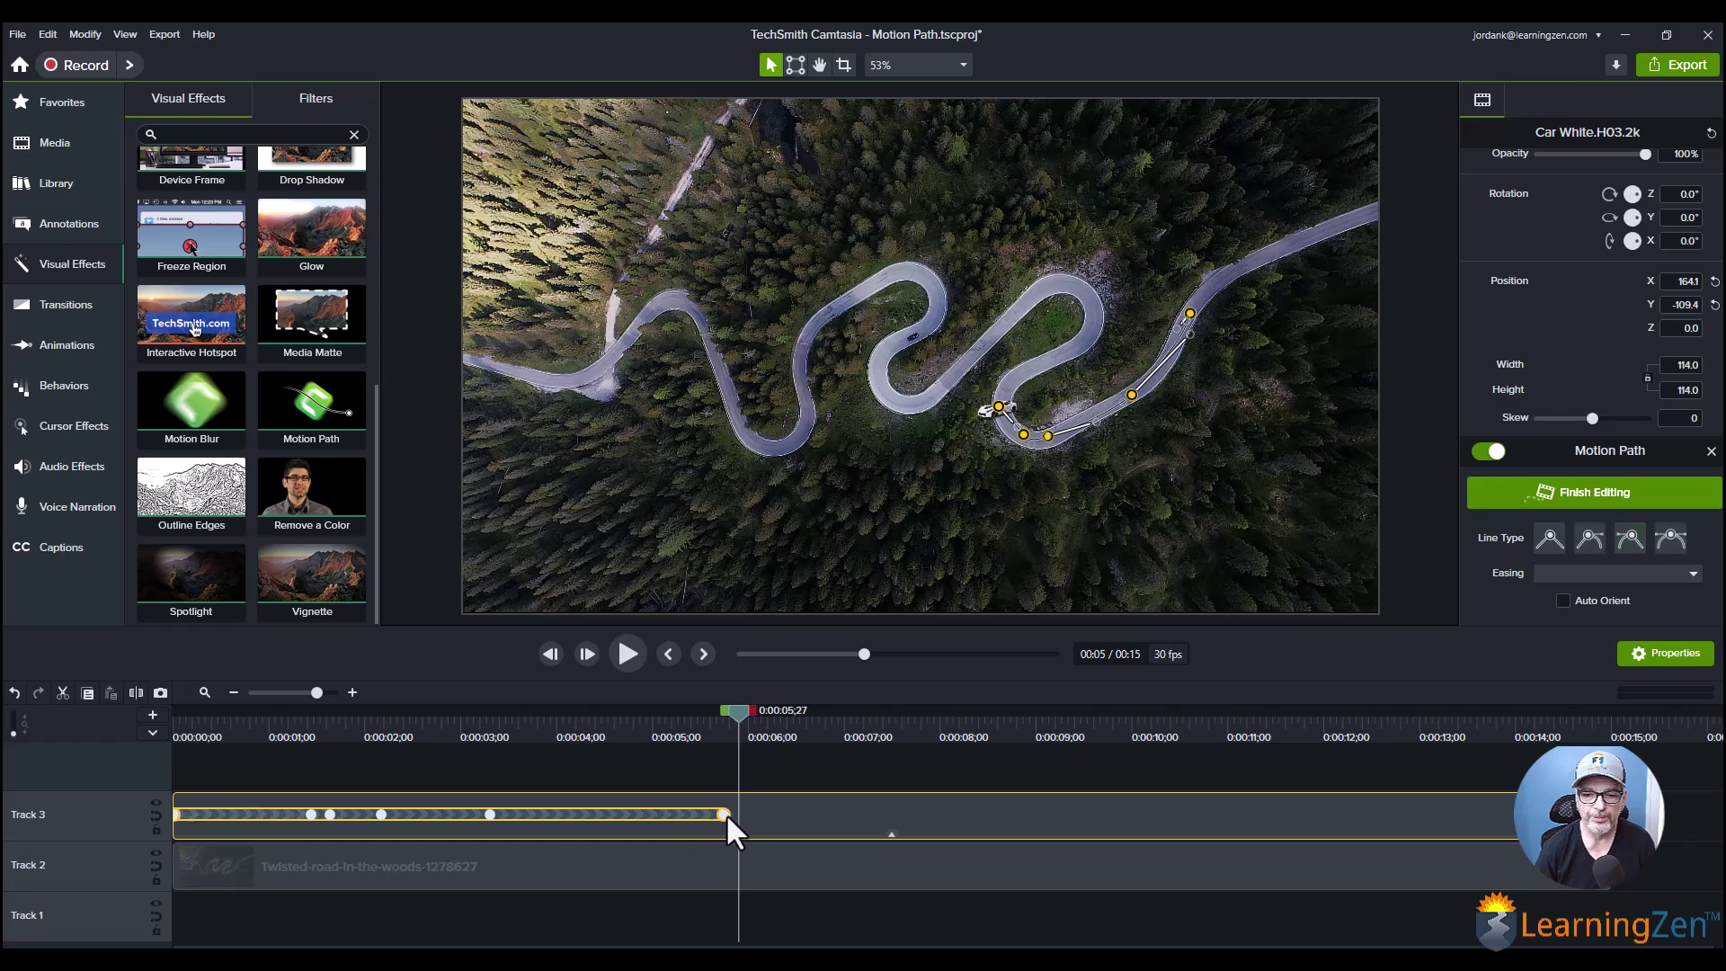
pyautogui.moveTo(725, 813); pyautogui.dragTo(705, 813)
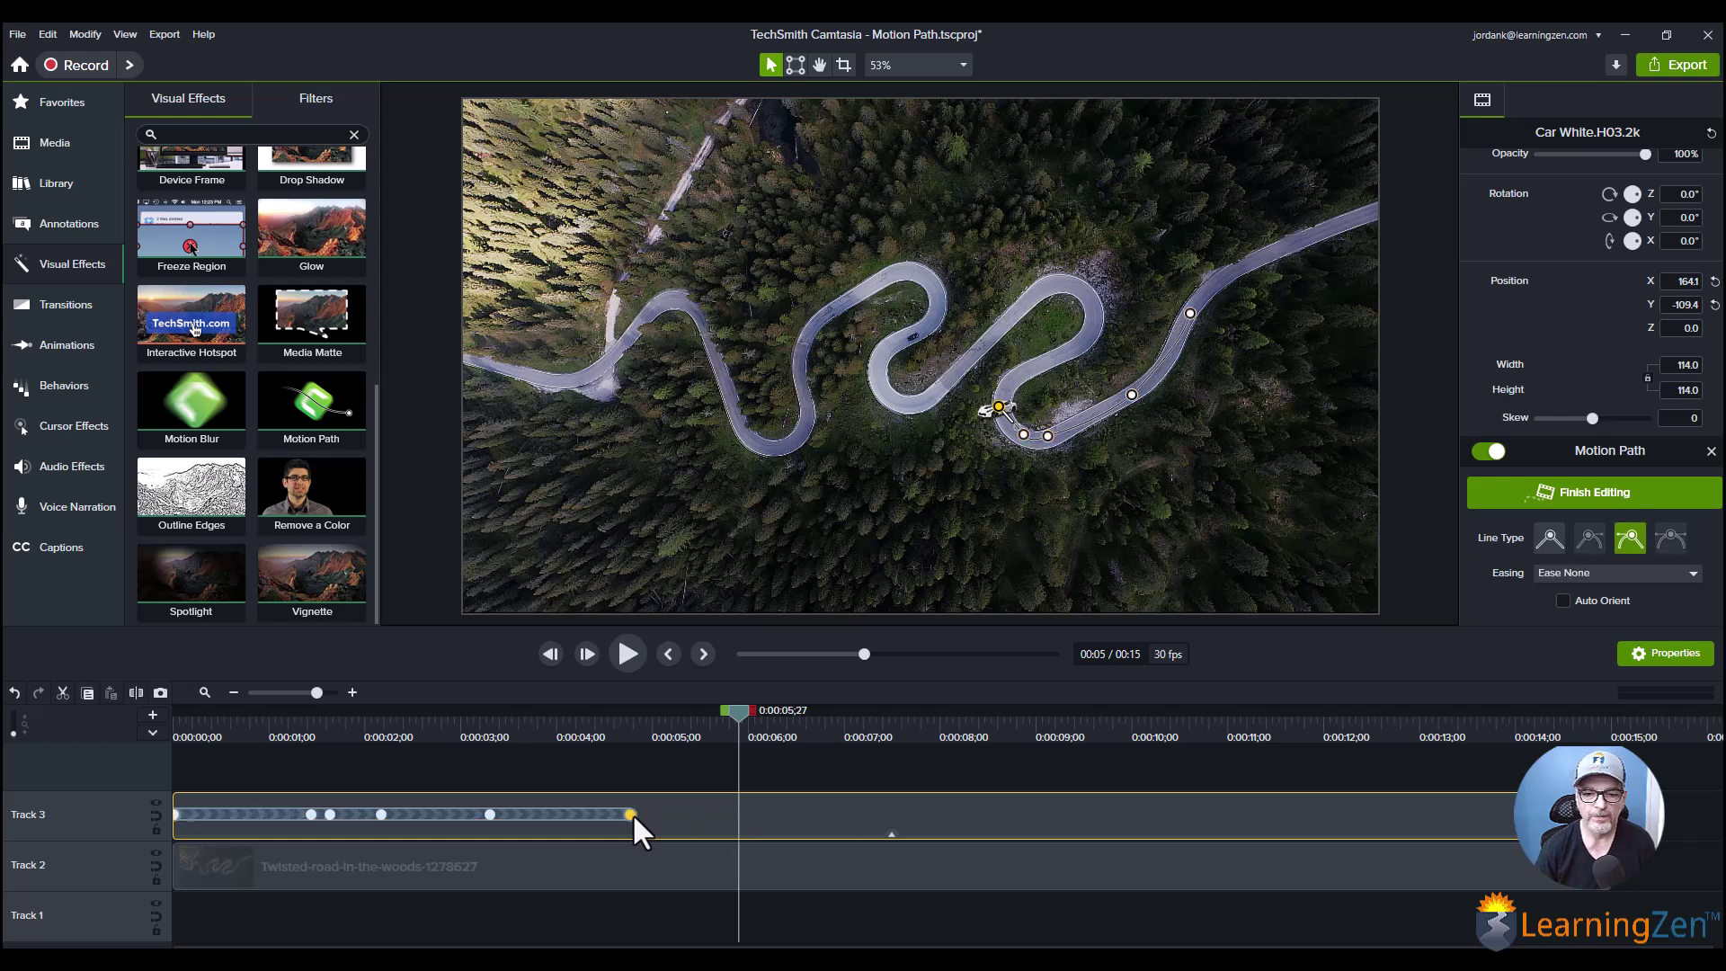
pyautogui.click(175, 813)
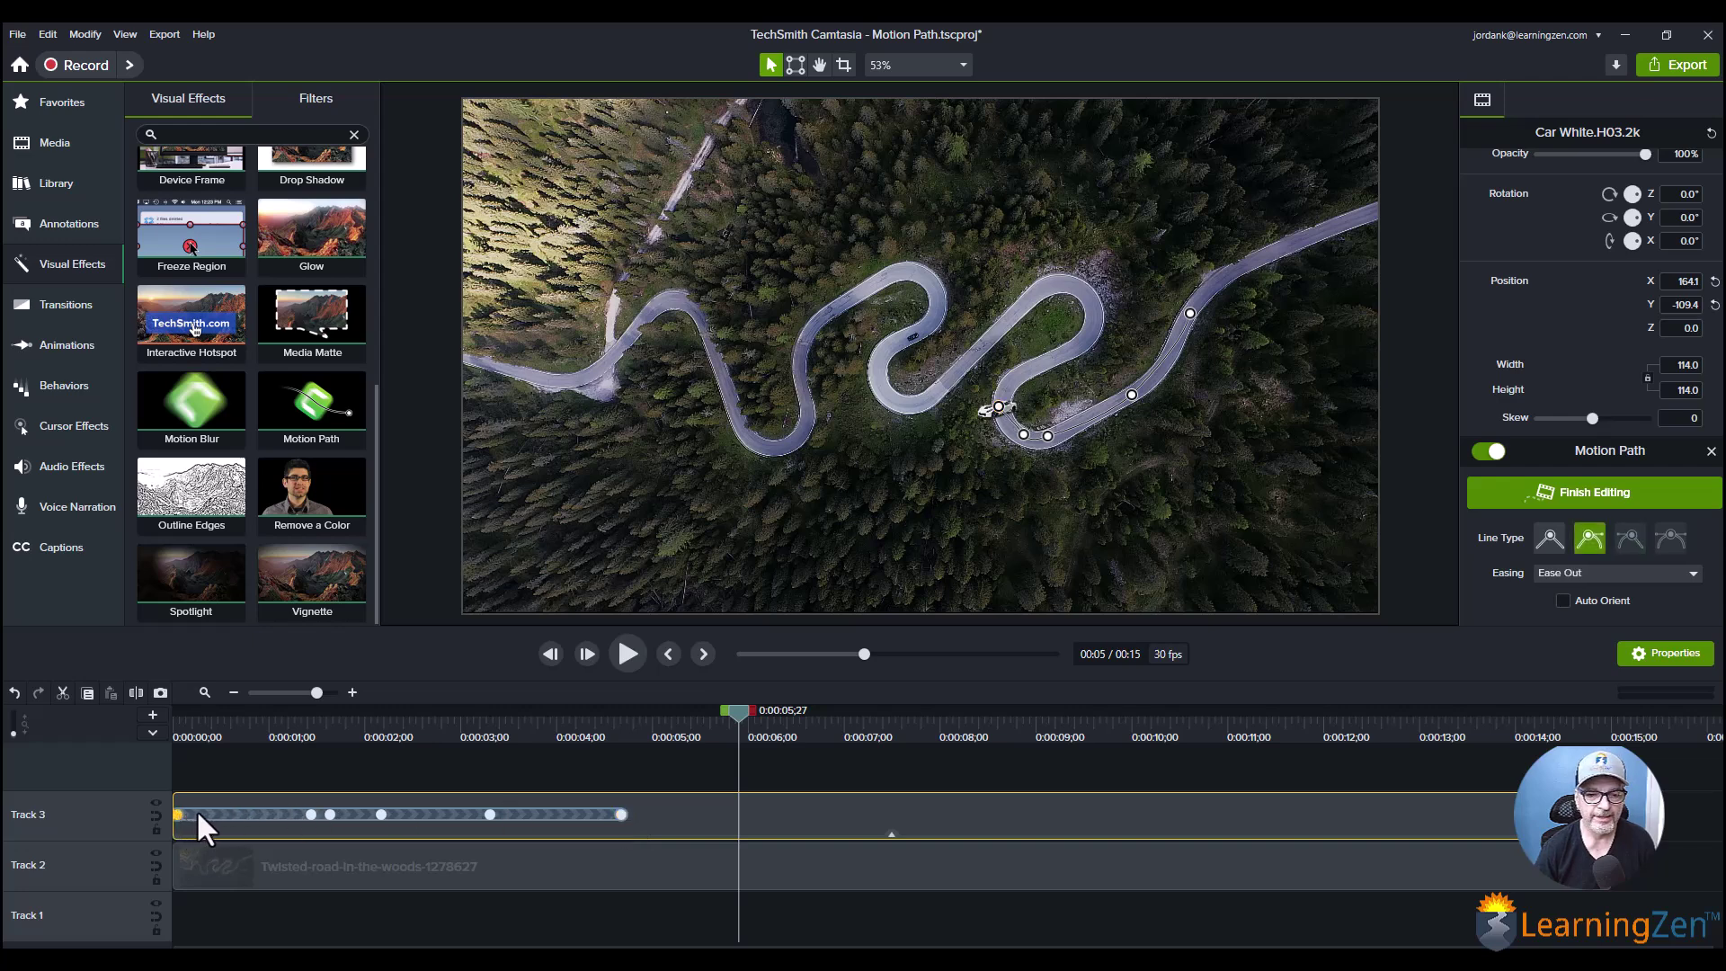
pyautogui.moveTo(176, 815); pyautogui.dragTo(220, 816)
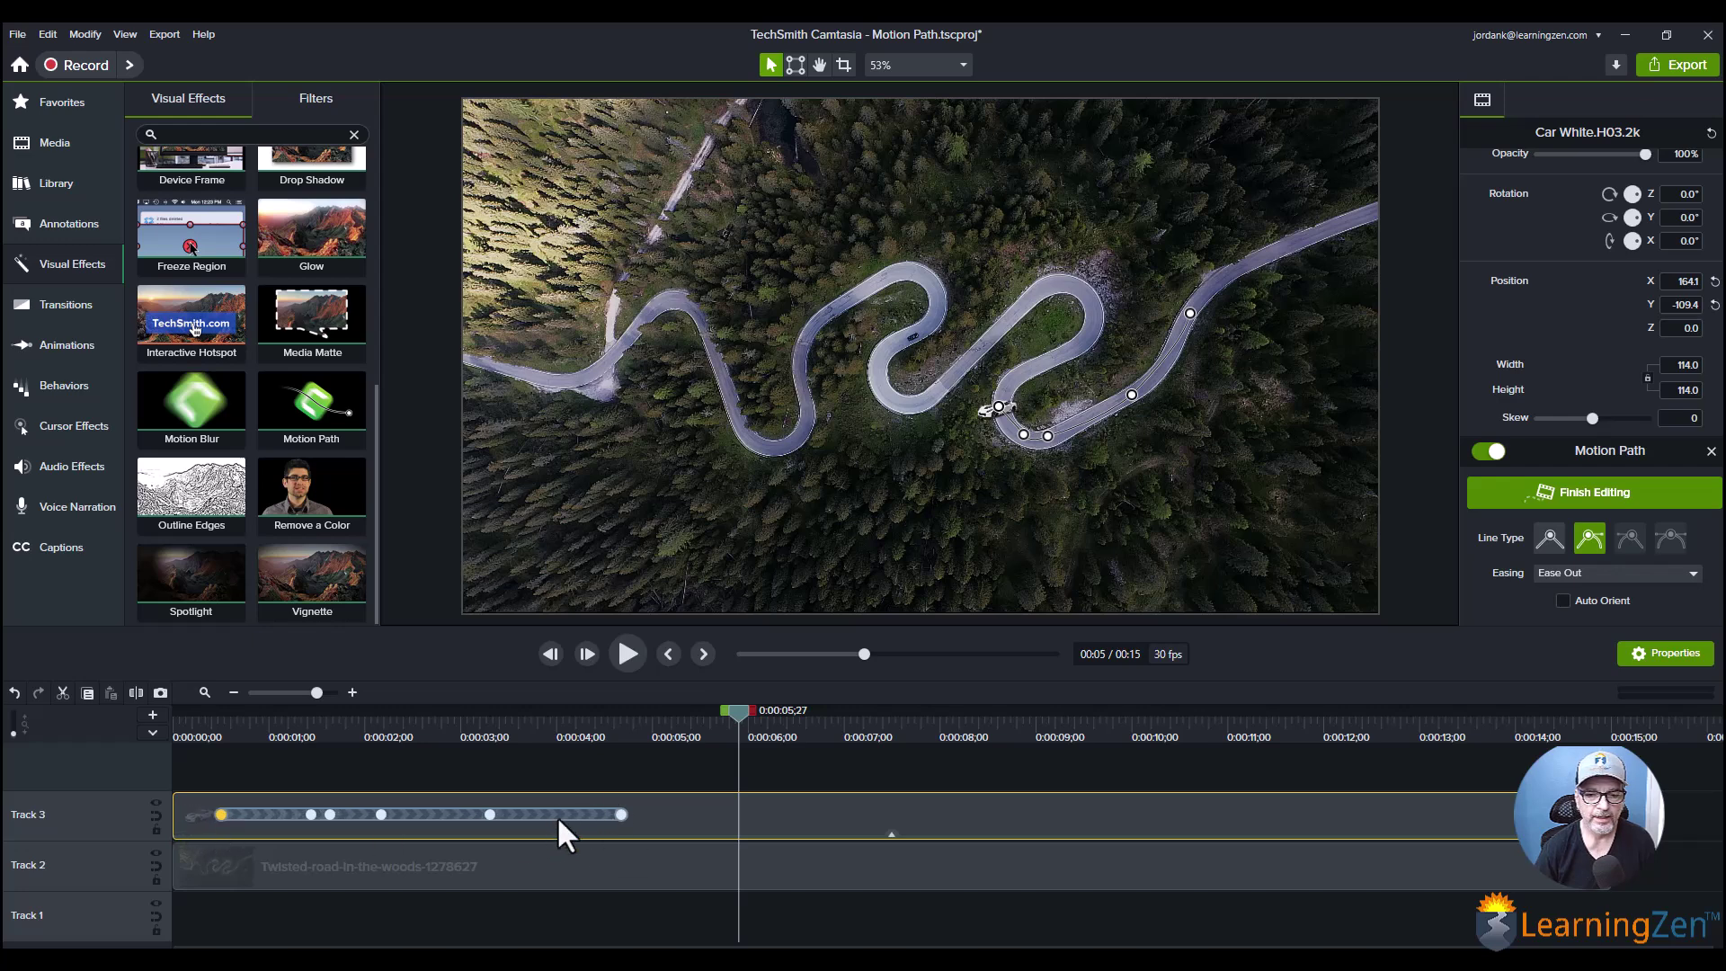
pyautogui.moveTo(557, 817); pyautogui.dragTo(514, 816)
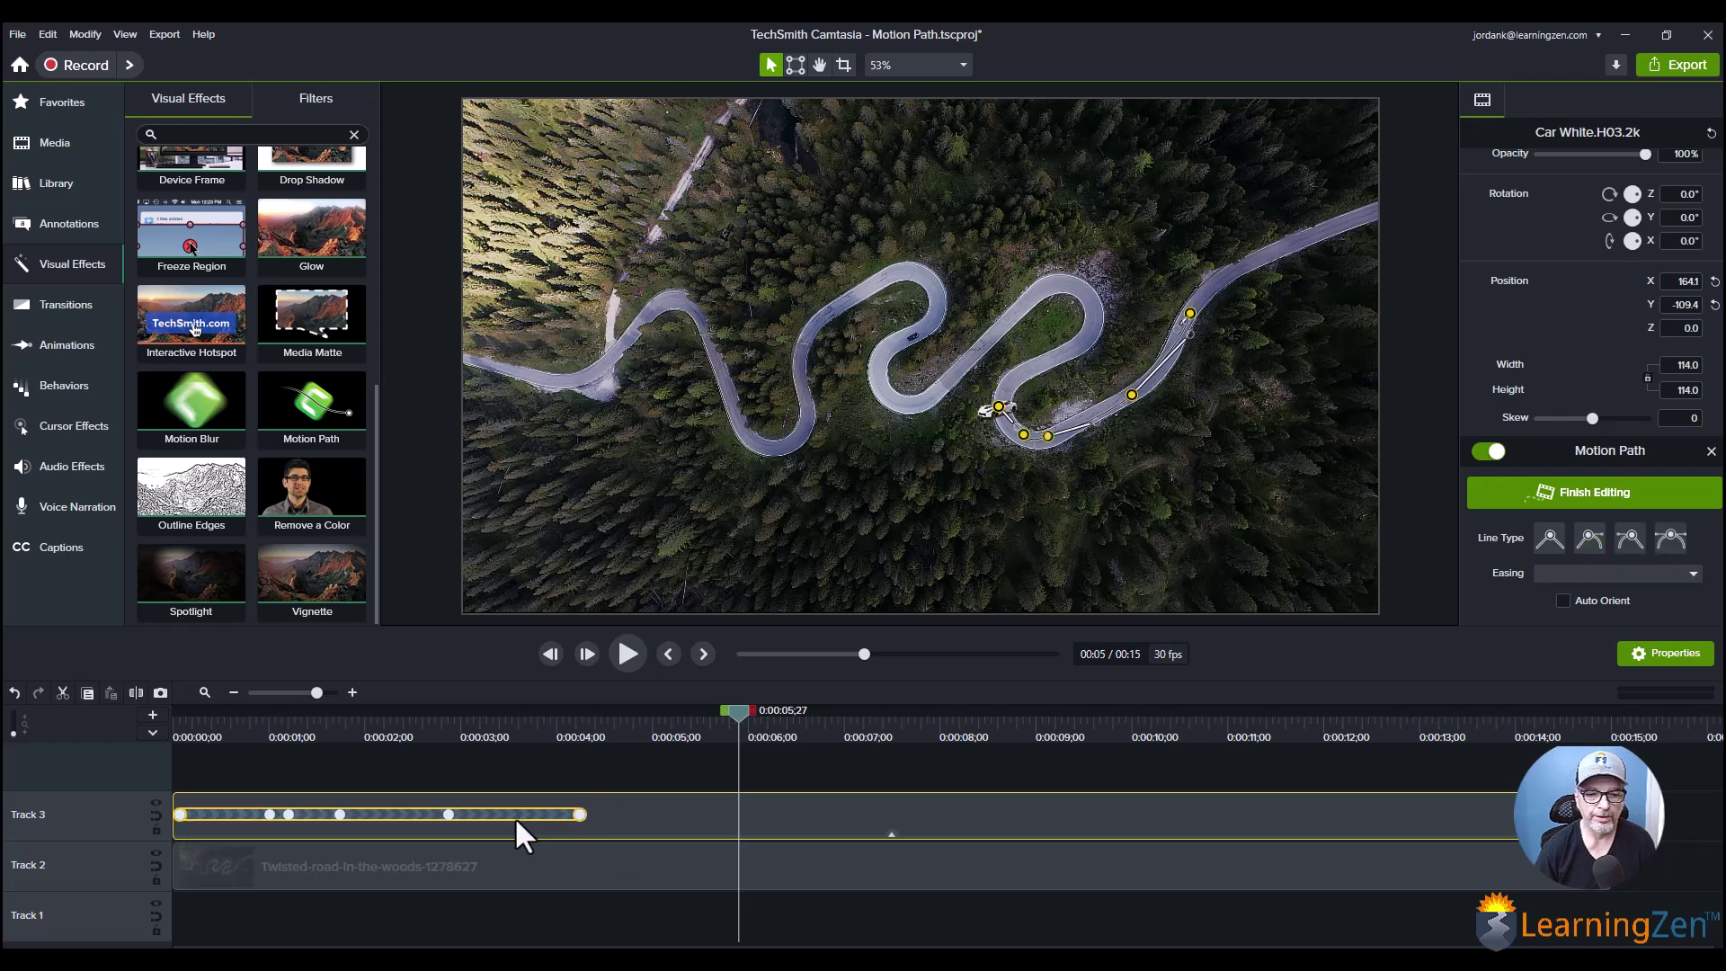
pyautogui.moveTo(745, 730); pyautogui.dragTo(133, 767)
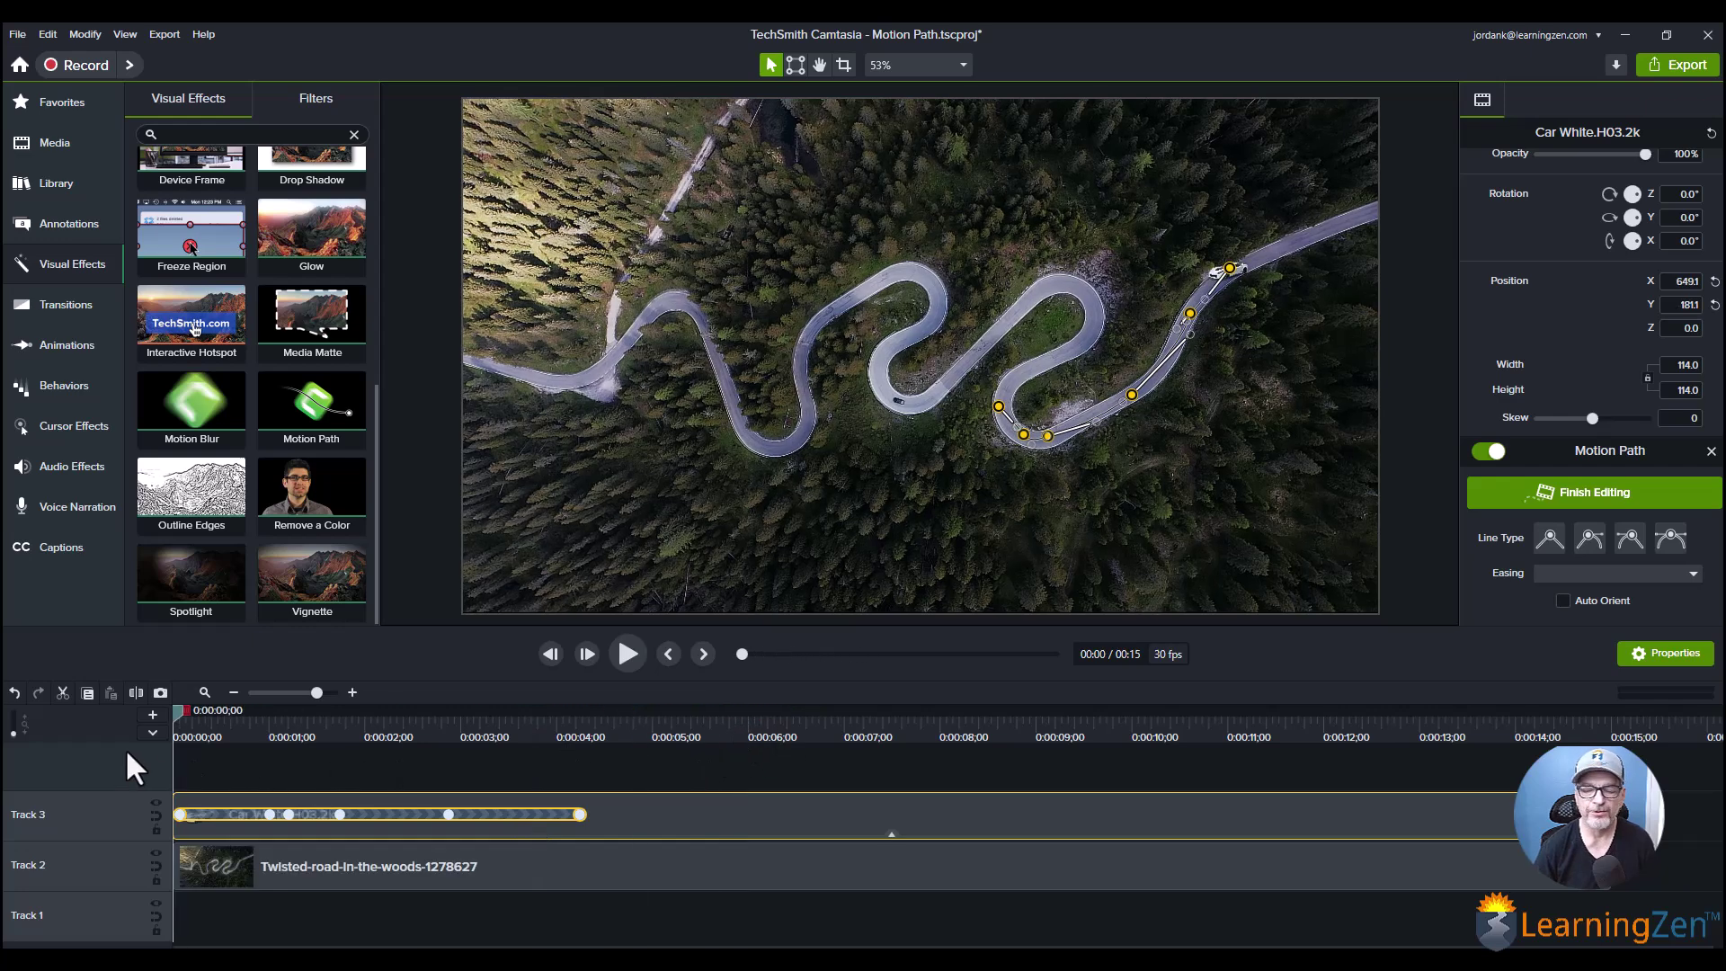
pyautogui.click(628, 651)
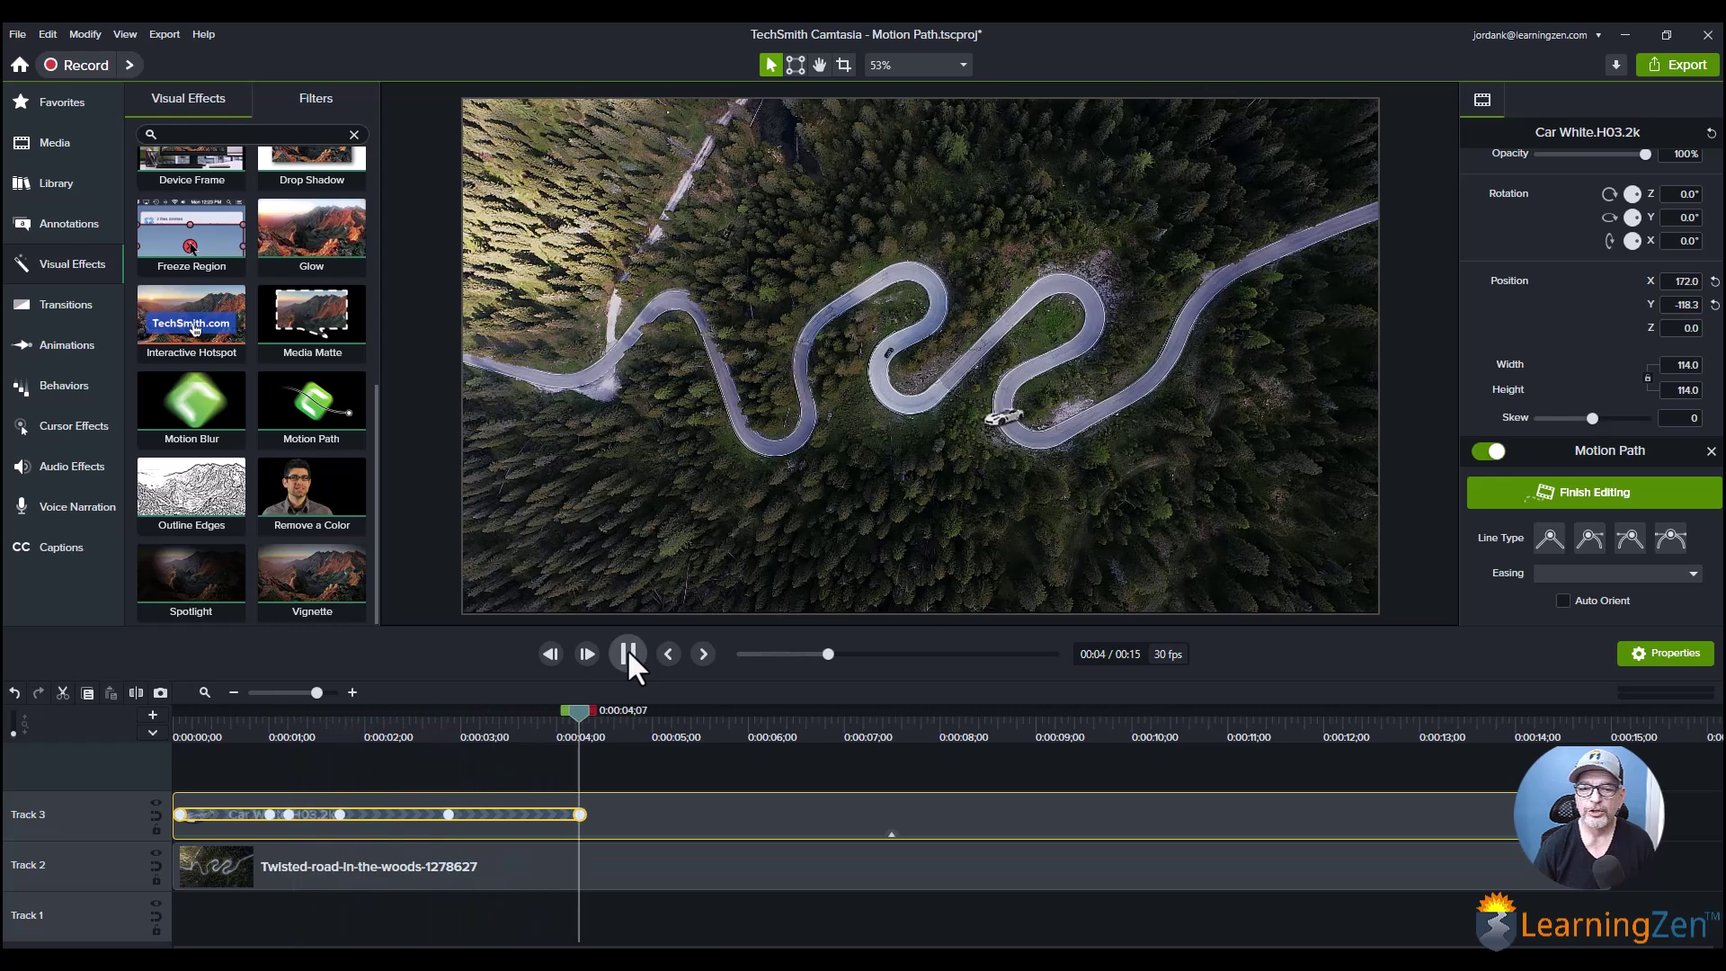
# - Stop playback and apply an option from the Easing dropdown to all path points
pyautogui.click(627, 651)
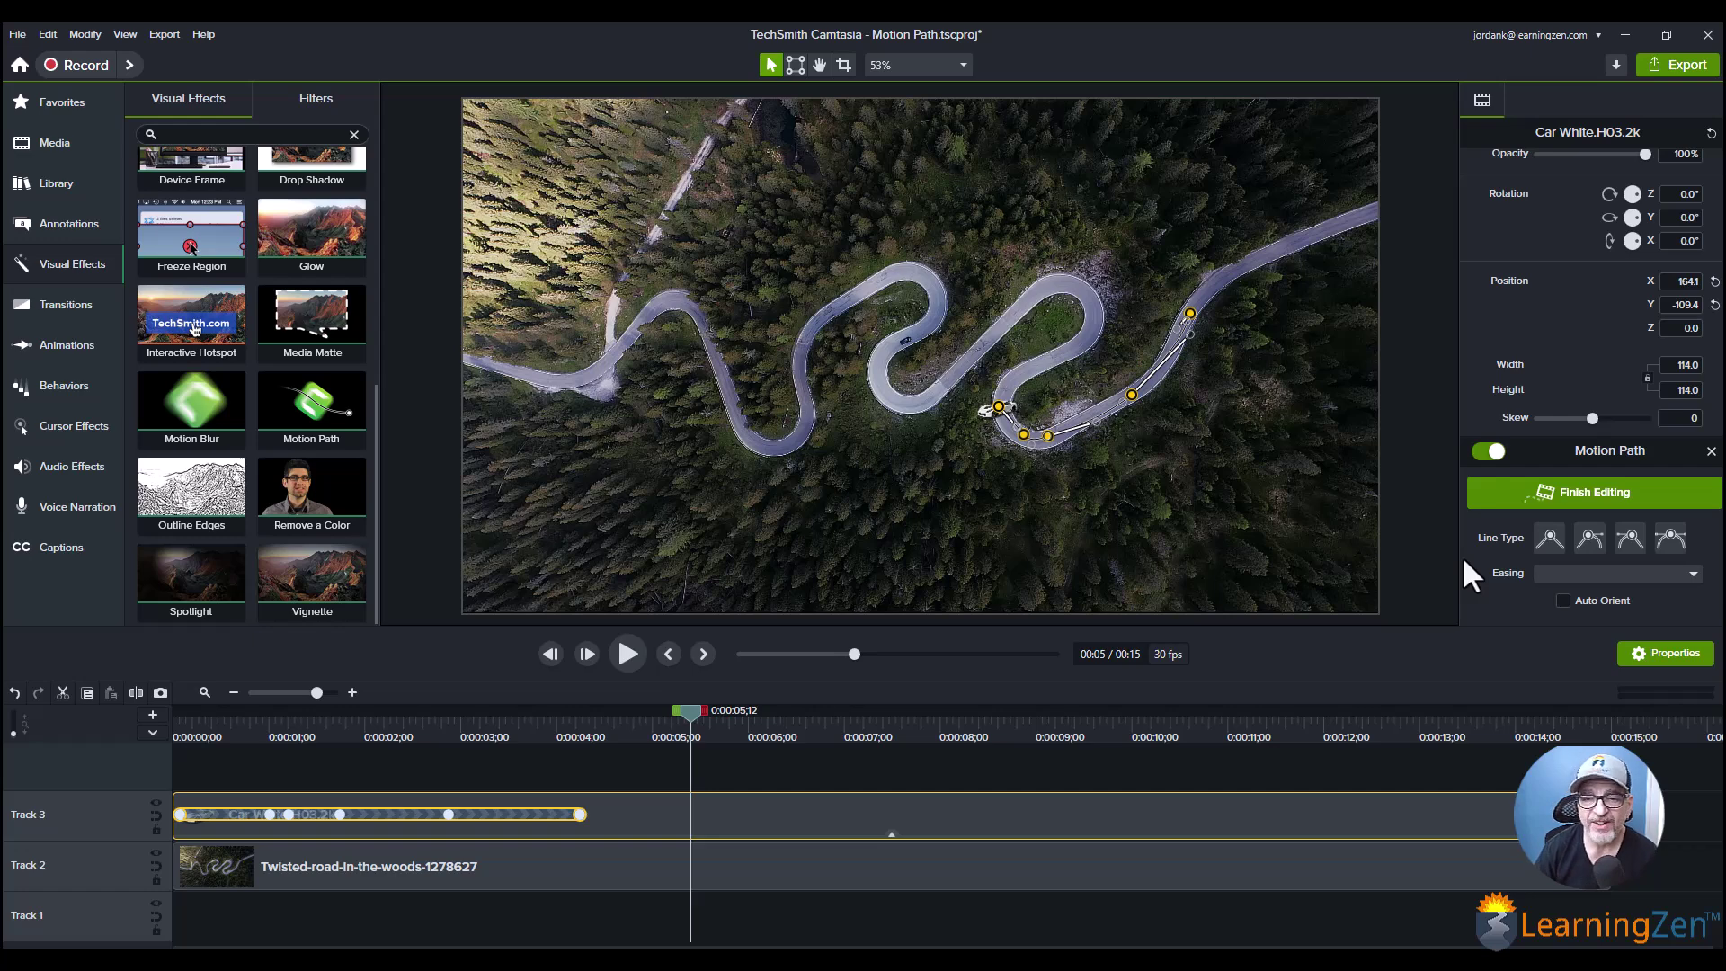
pyautogui.click(1578, 573)
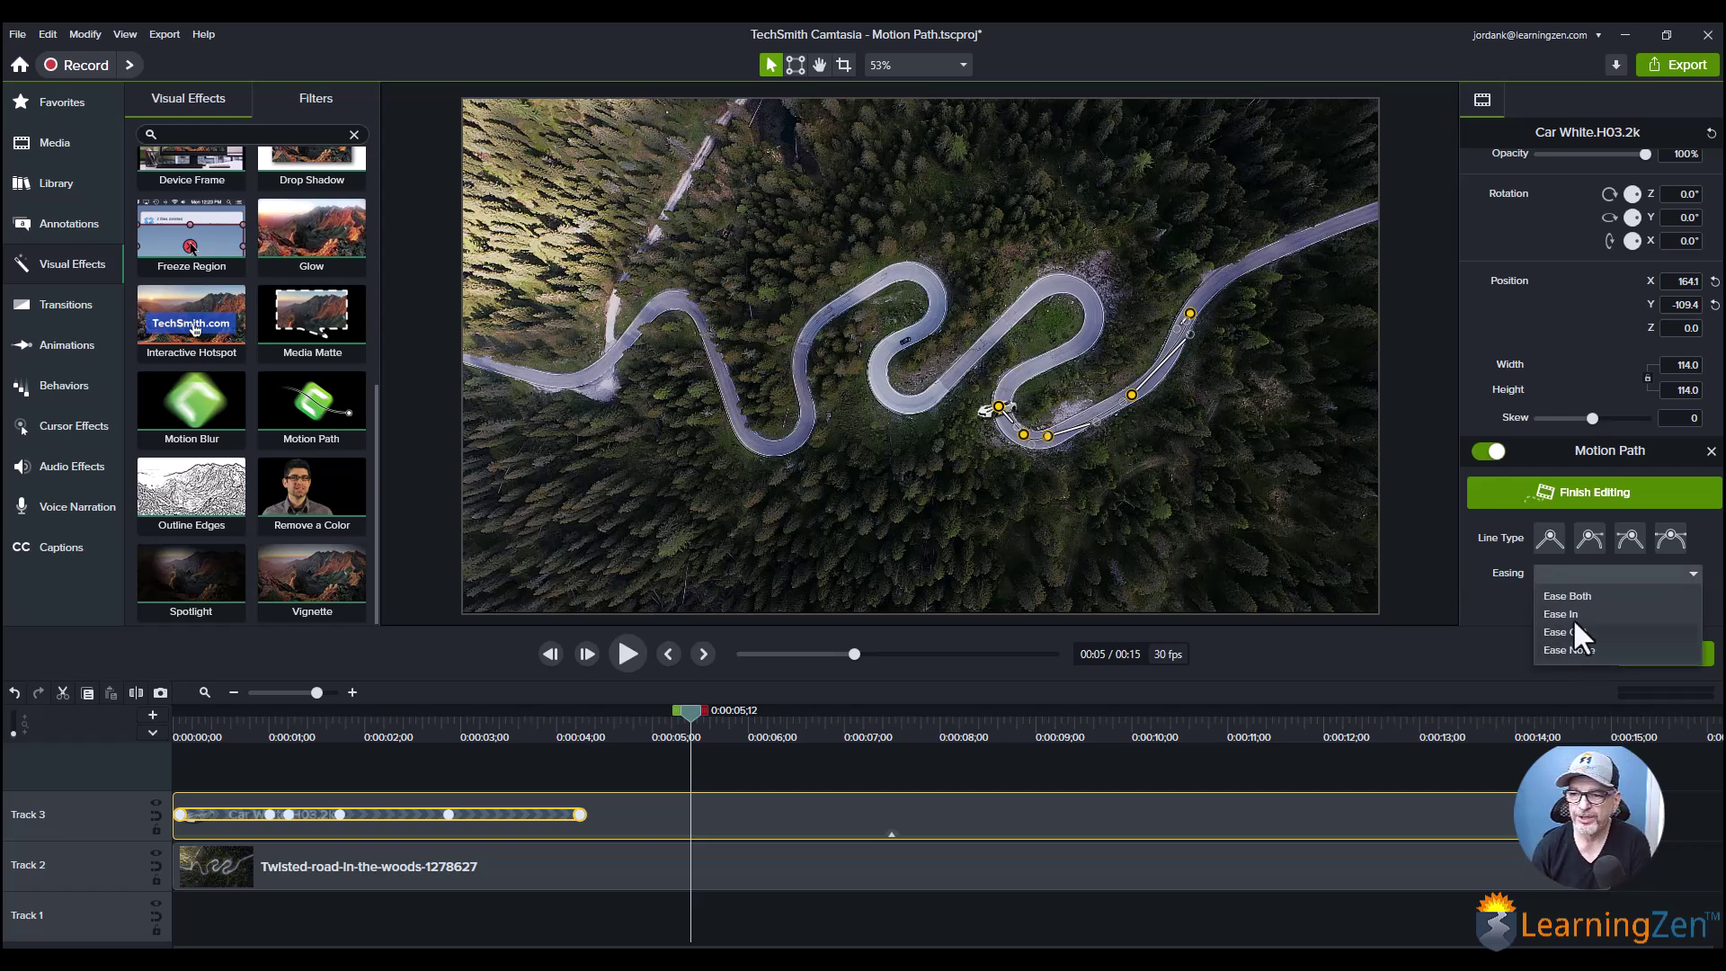
pyautogui.click(1577, 595)
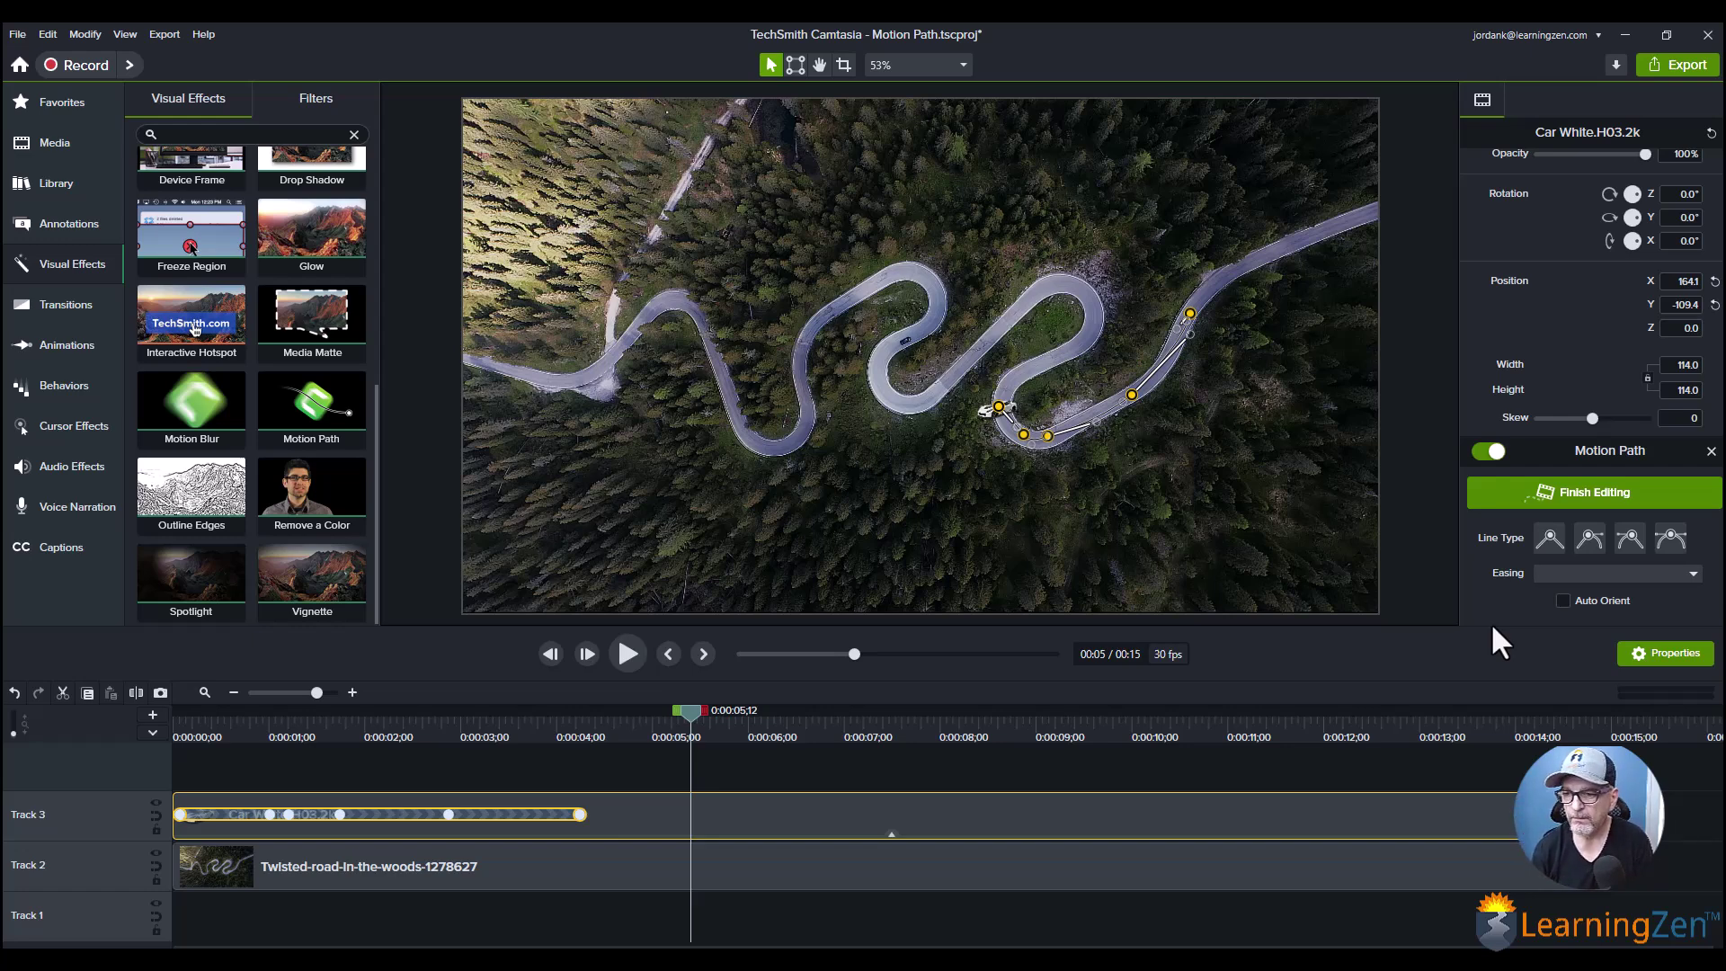
# - Enable Auto Orient on the car's Motion Path and preview it from the start
pyautogui.click(1564, 599)
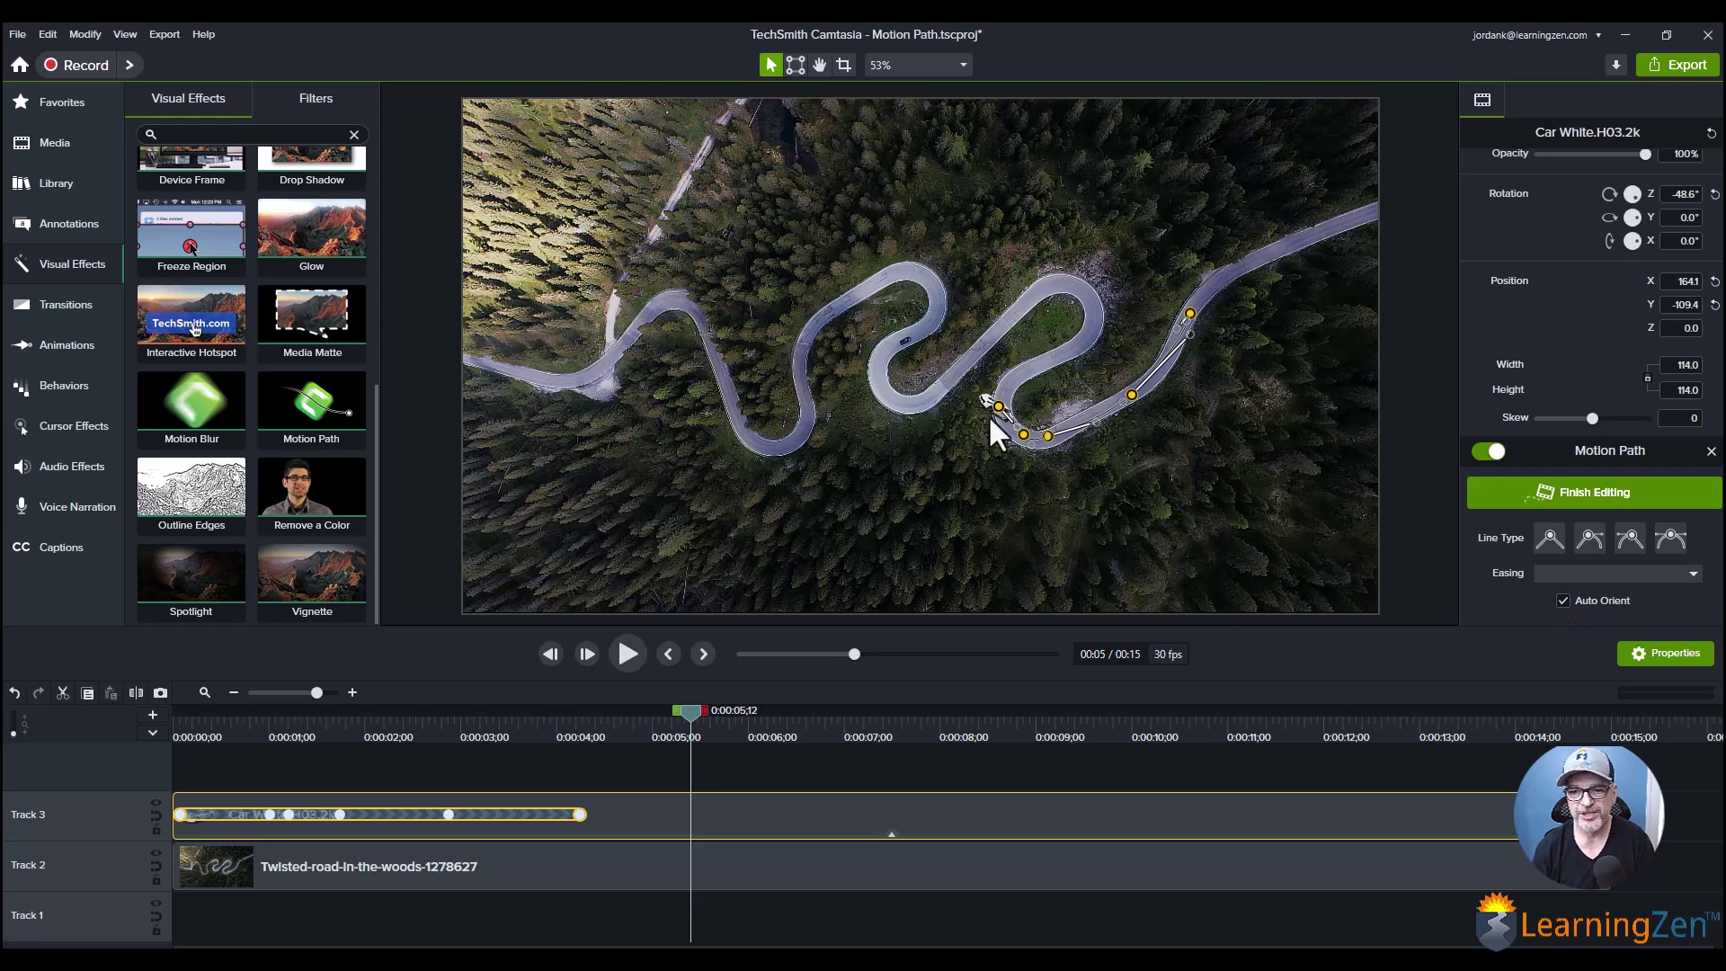
pyautogui.moveTo(689, 710); pyautogui.dragTo(176, 719)
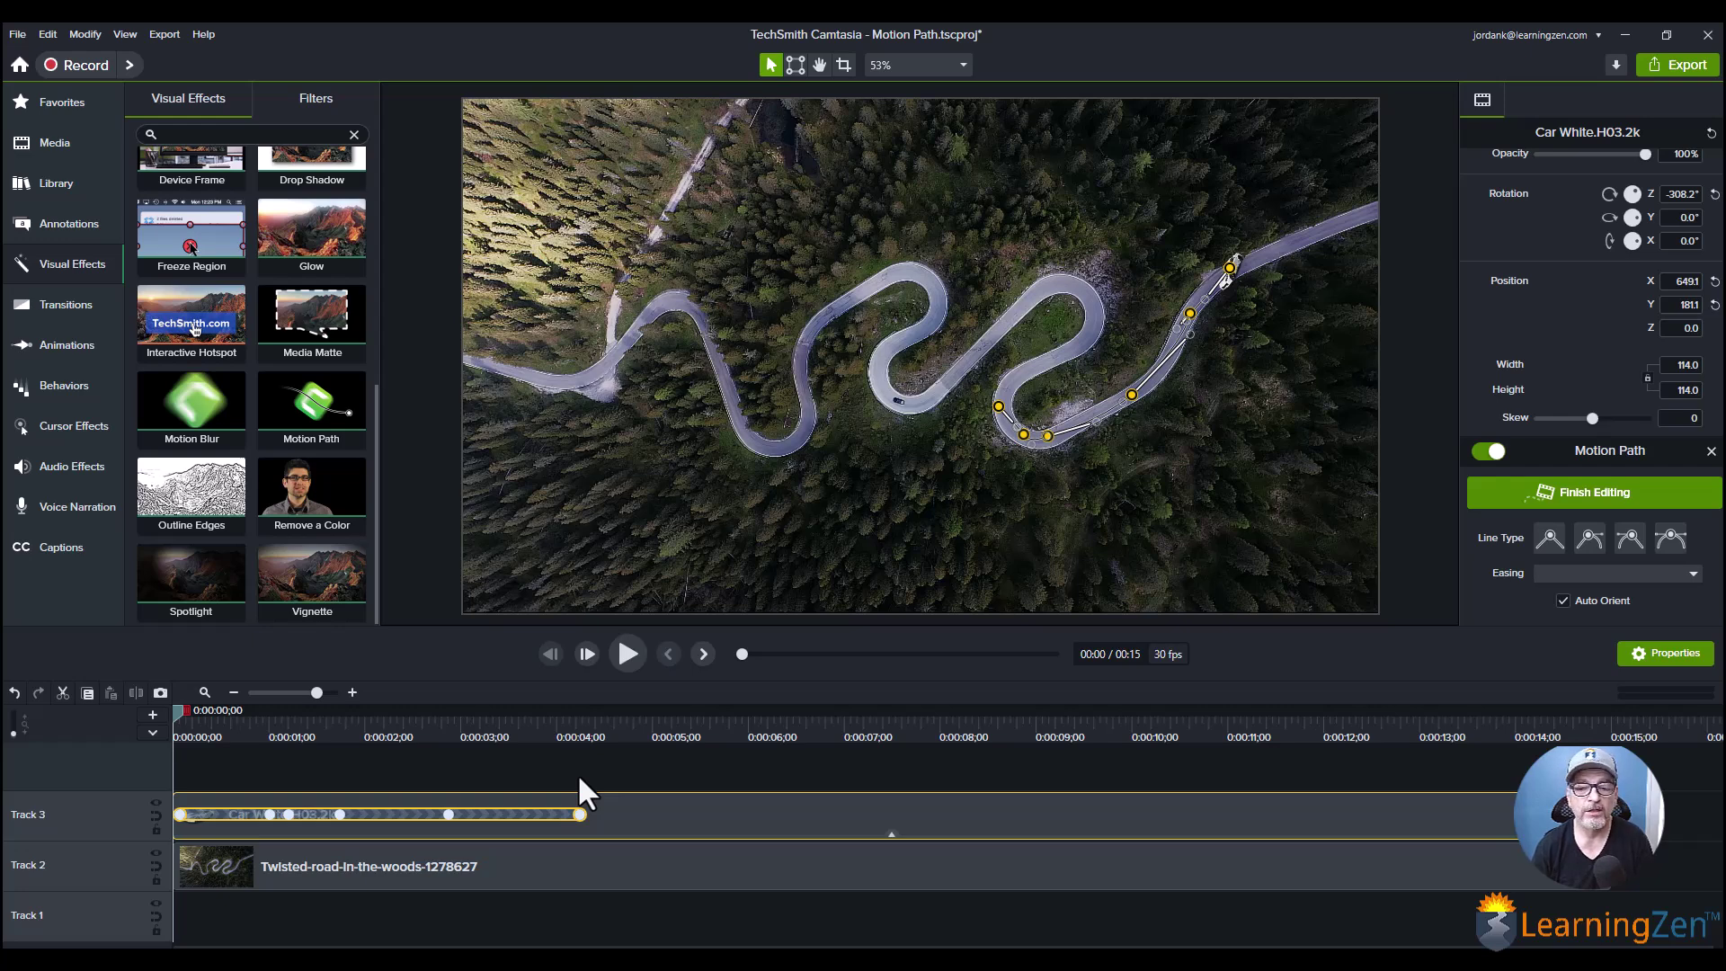
pyautogui.click(634, 651)
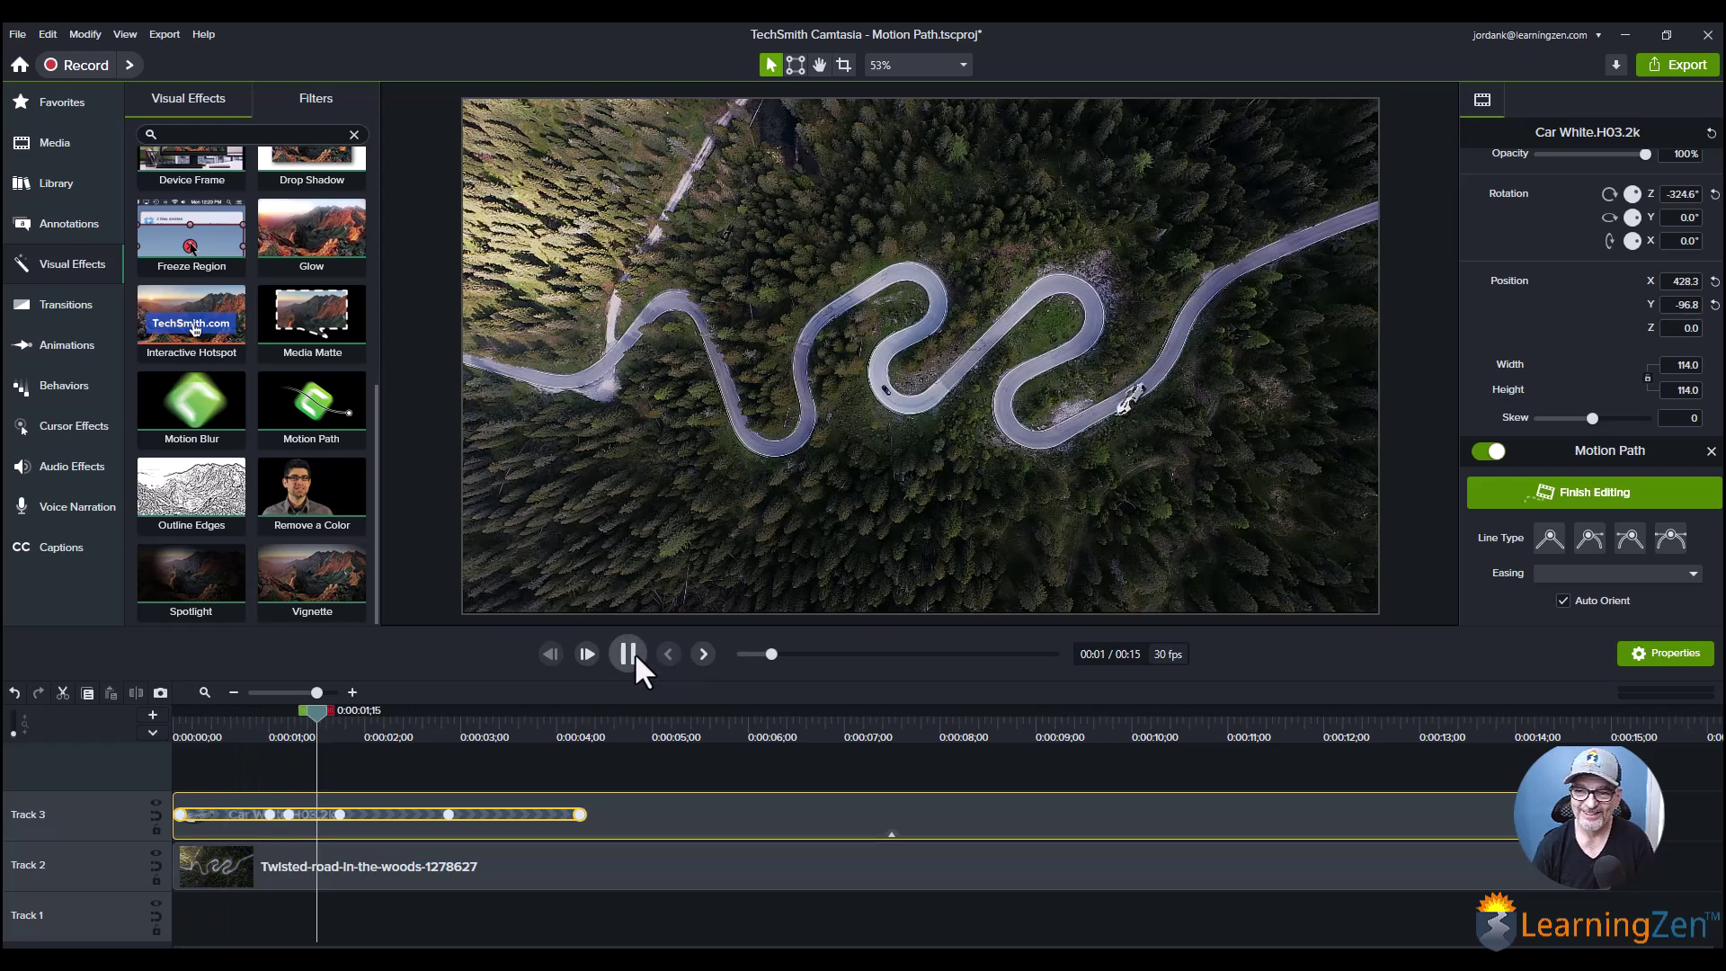
pyautogui.click(635, 653)
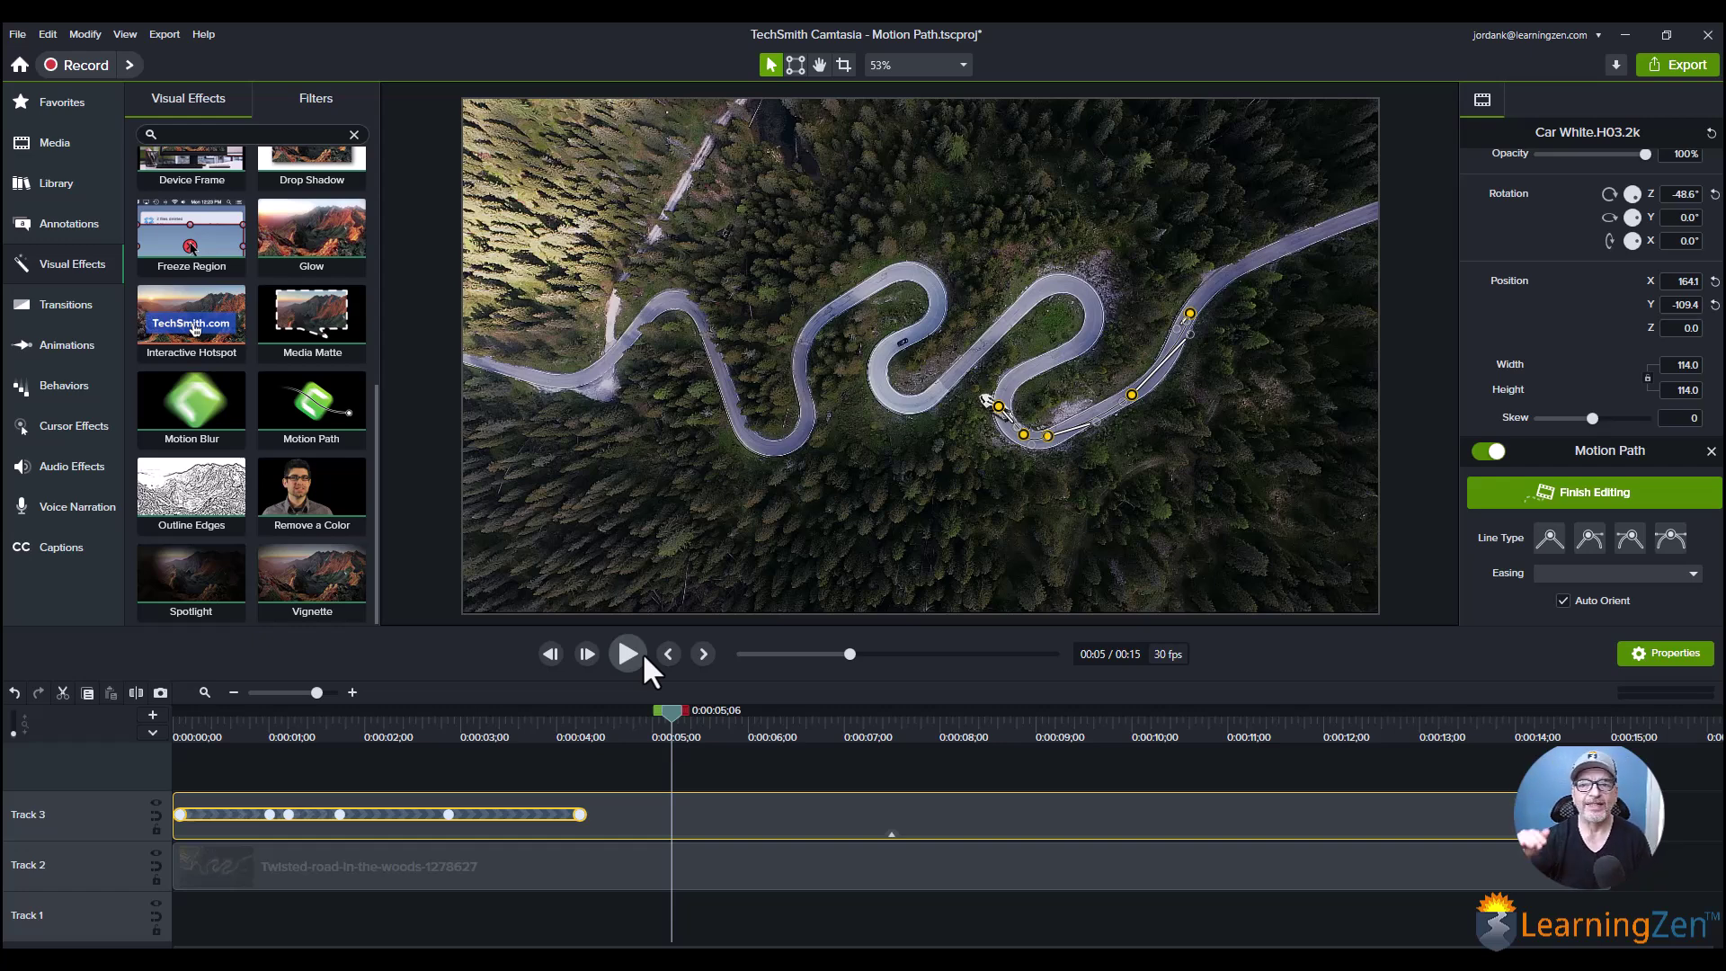
pyautogui.hotkey('ctrl', 'Home')
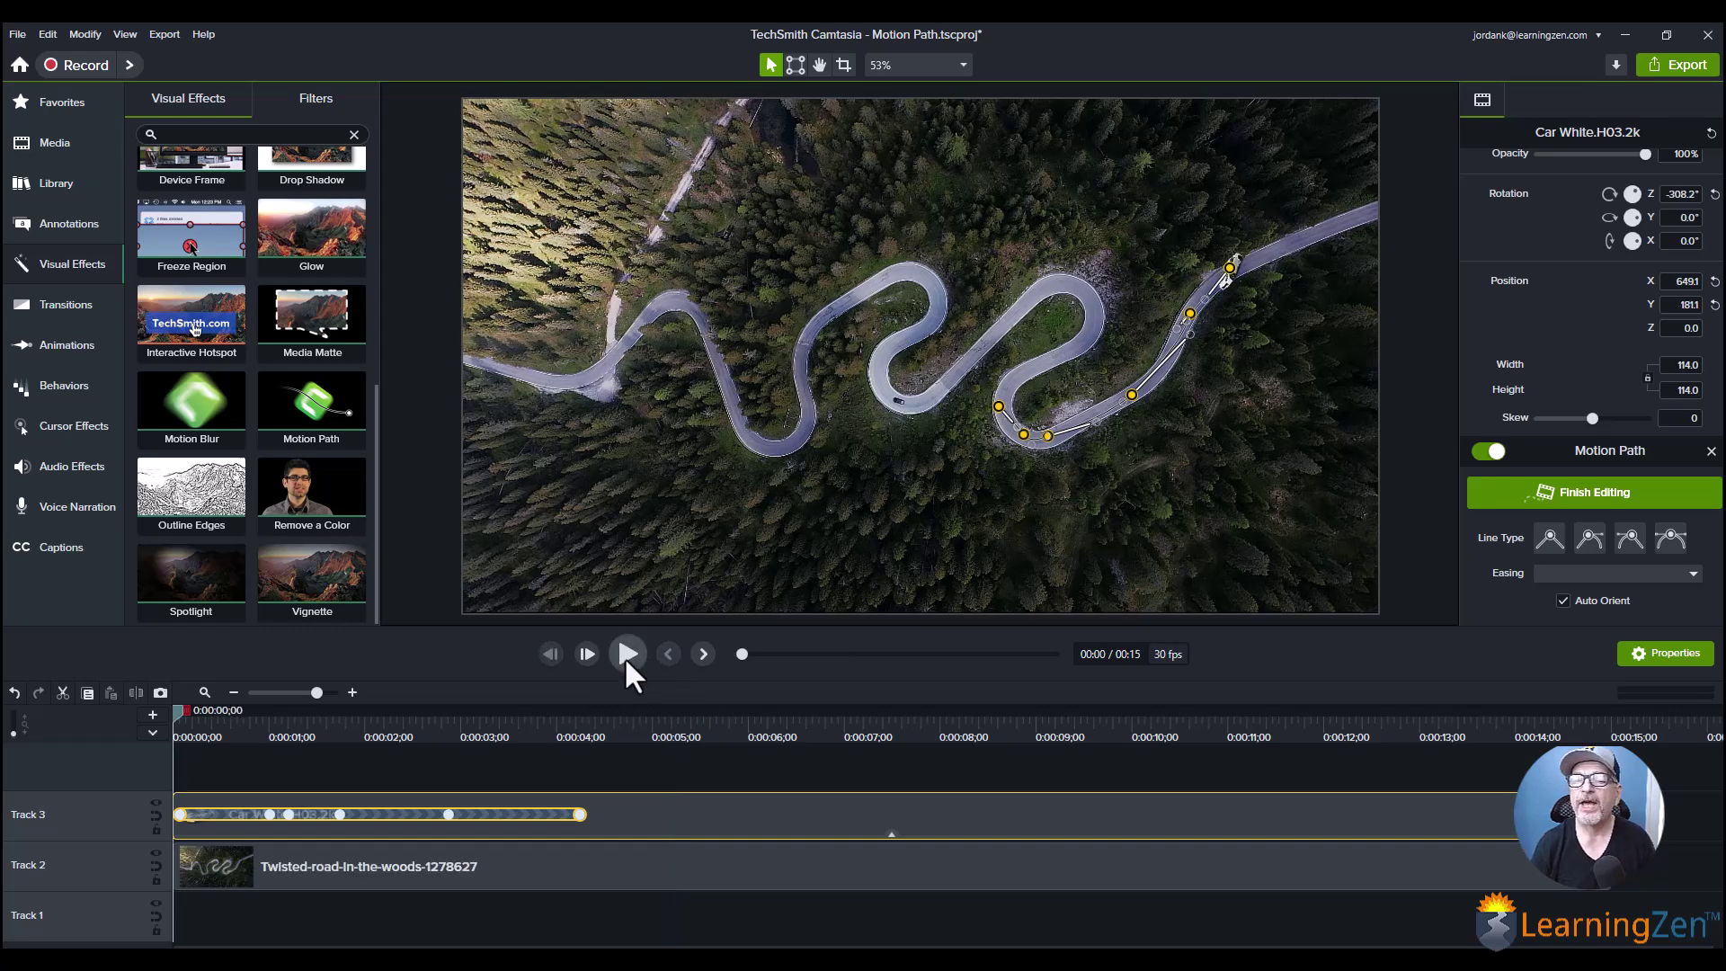
# - Close motion path editing, then play the car animation to 0:00:06 to review it
pyautogui.click(1638, 483)
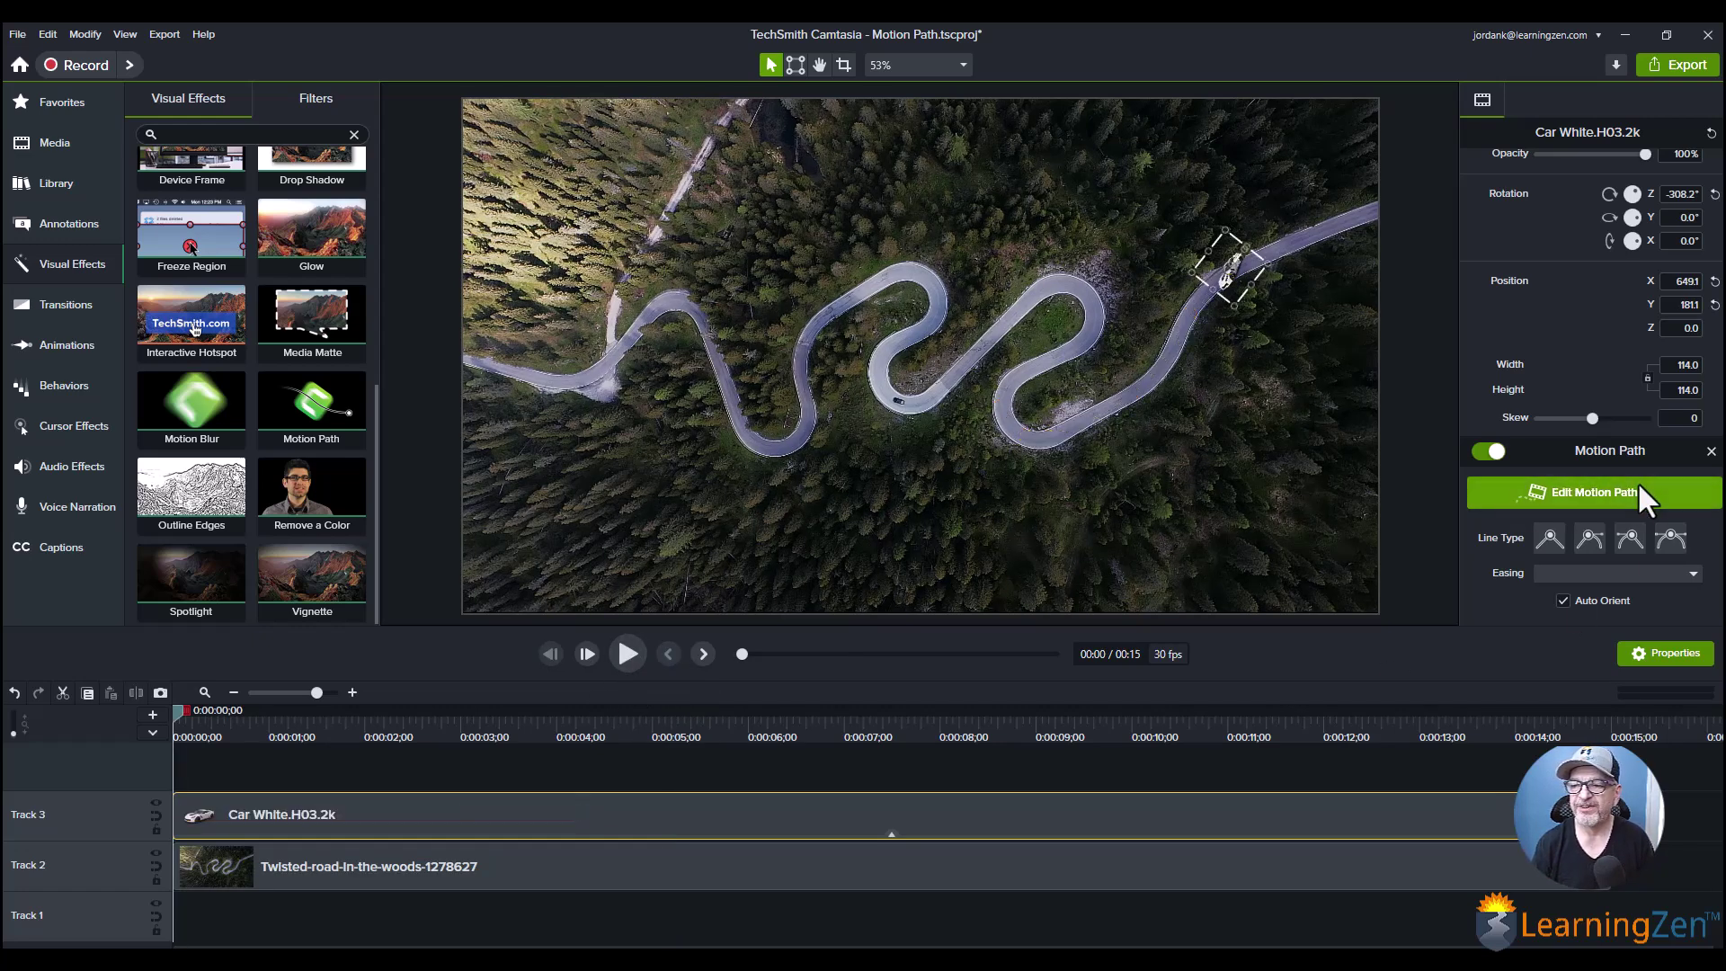
pyautogui.click(629, 653)
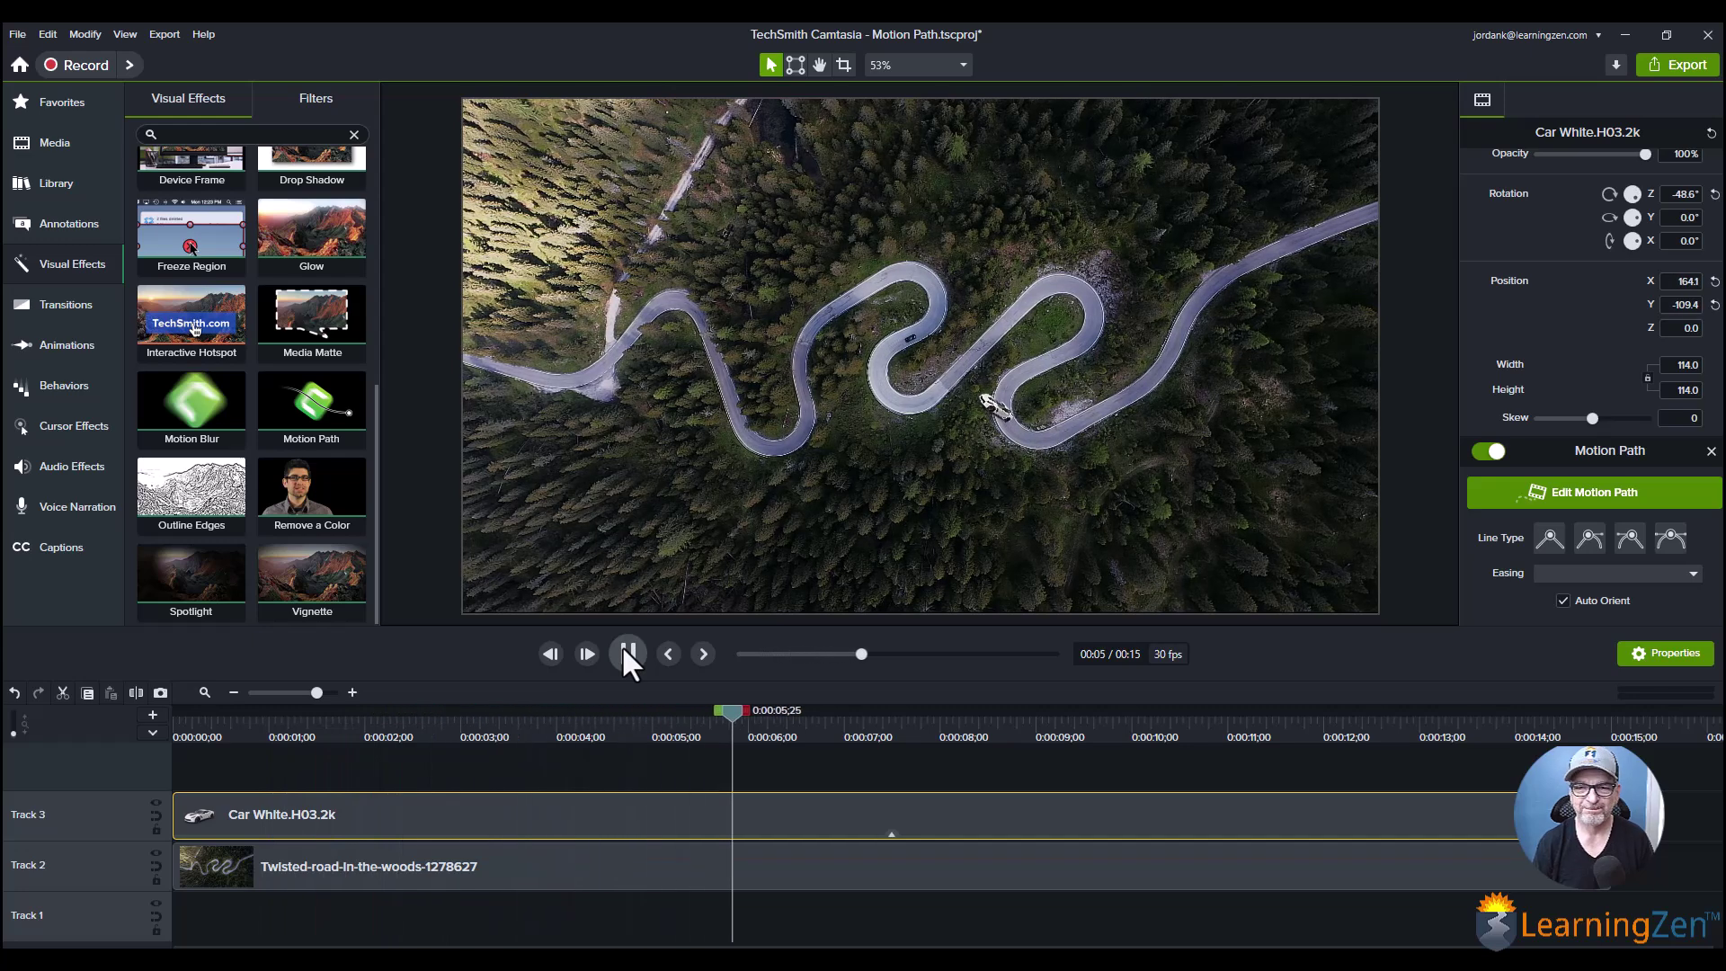
pyautogui.click(625, 649)
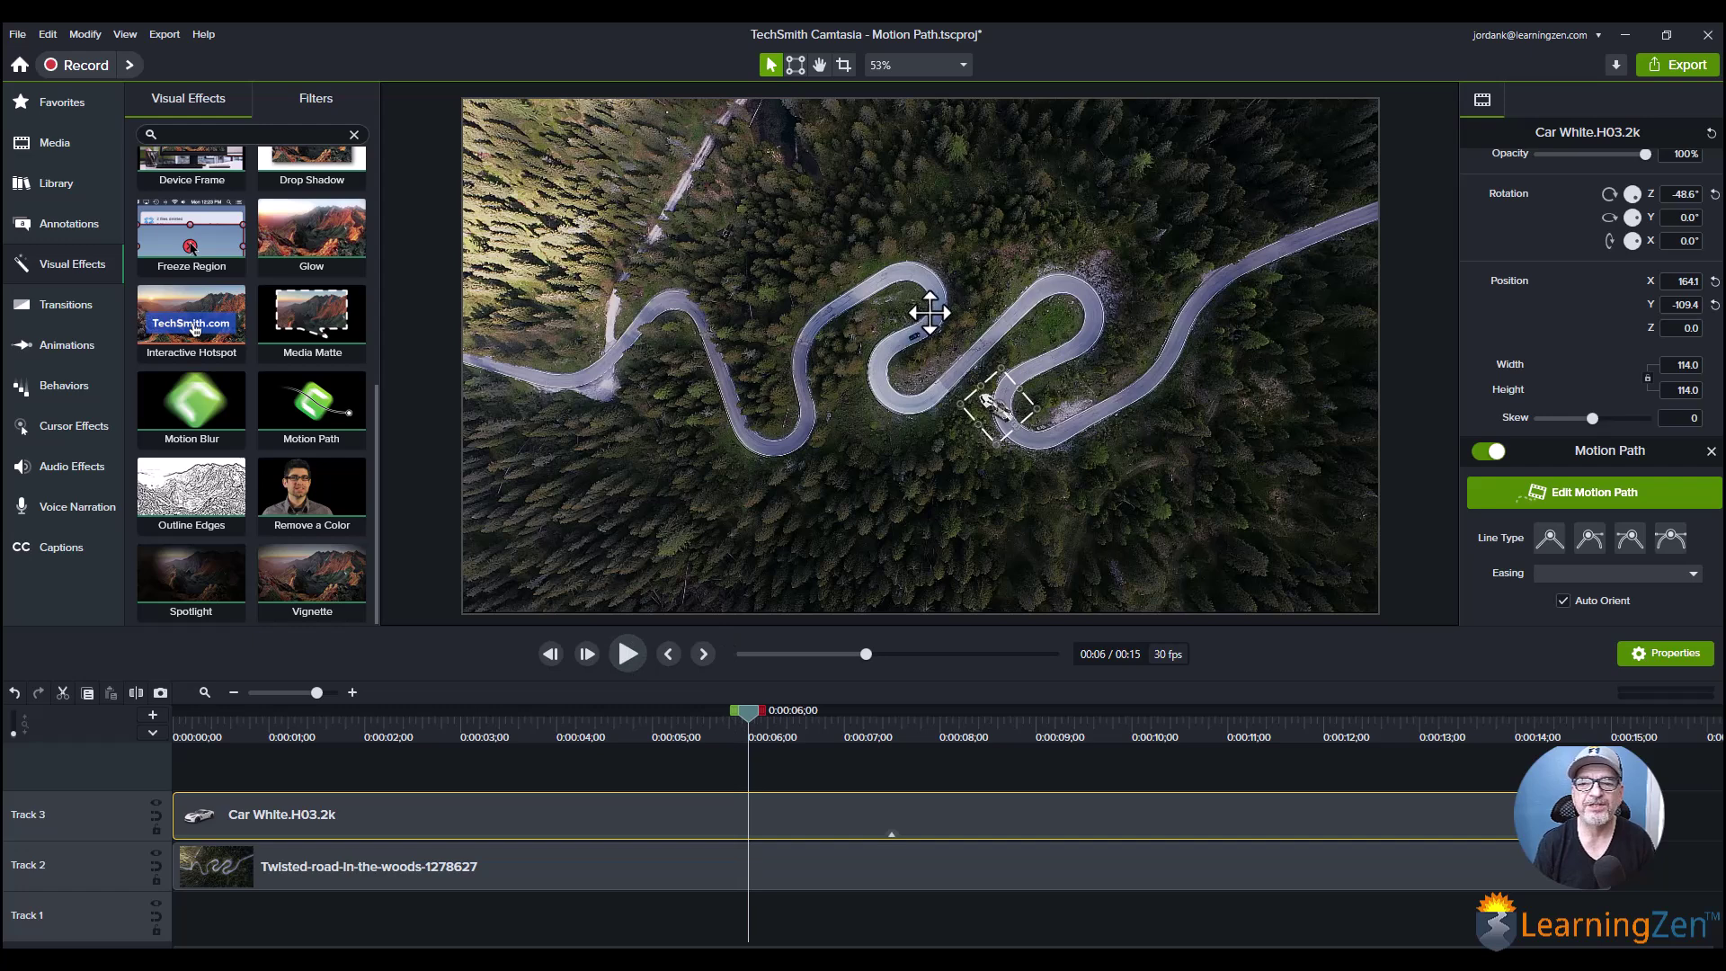